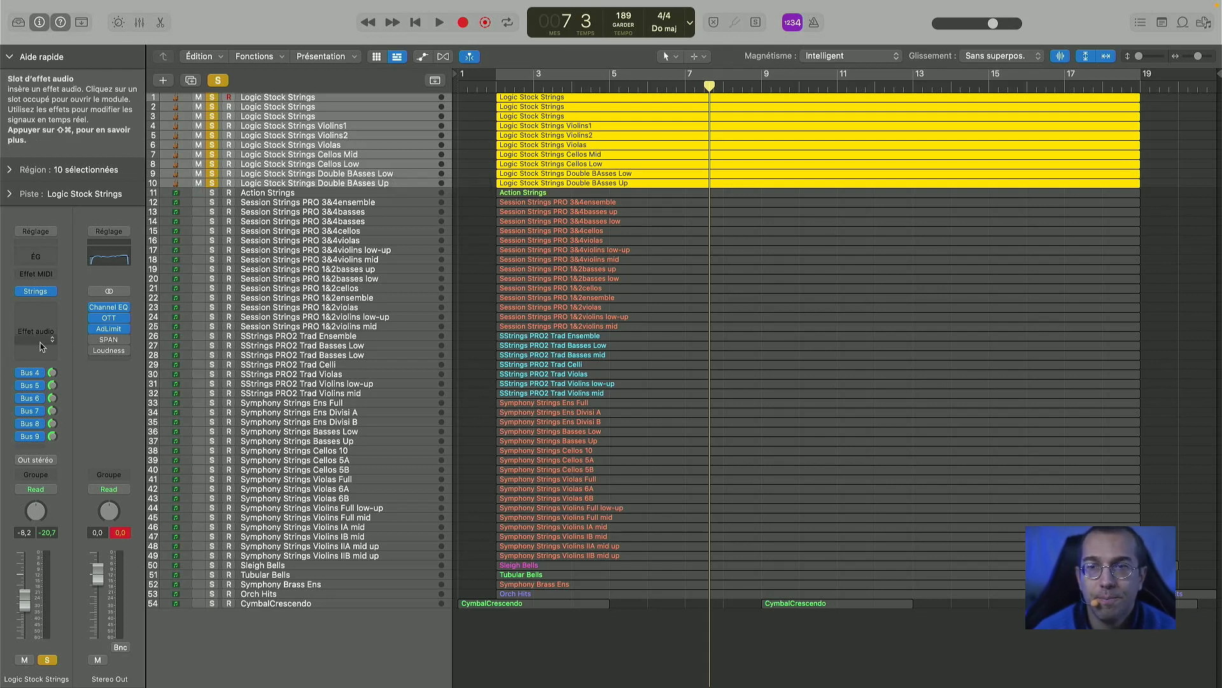
- Bypass the Bus 4 to Bus 9 sends on the ten selected Logic Stock Strings tracks and listen to them dry from bar 2
left_click(20, 374)
left_click(21, 386)
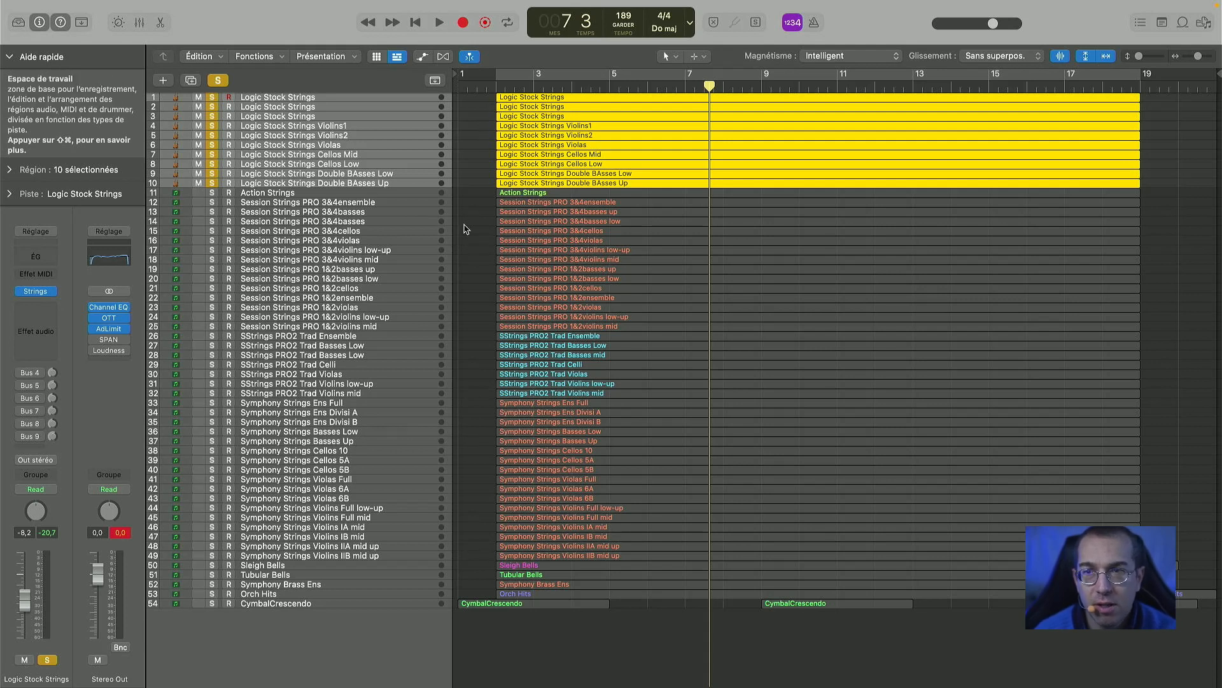
left_click(497, 88)
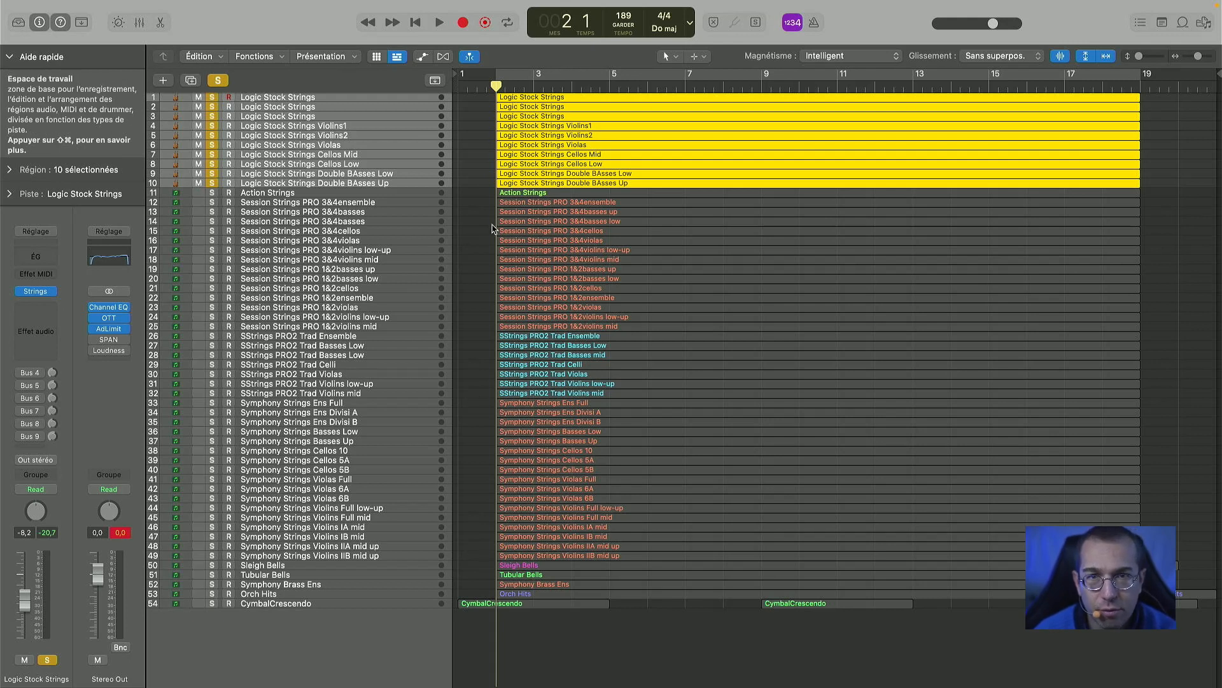
key("space")
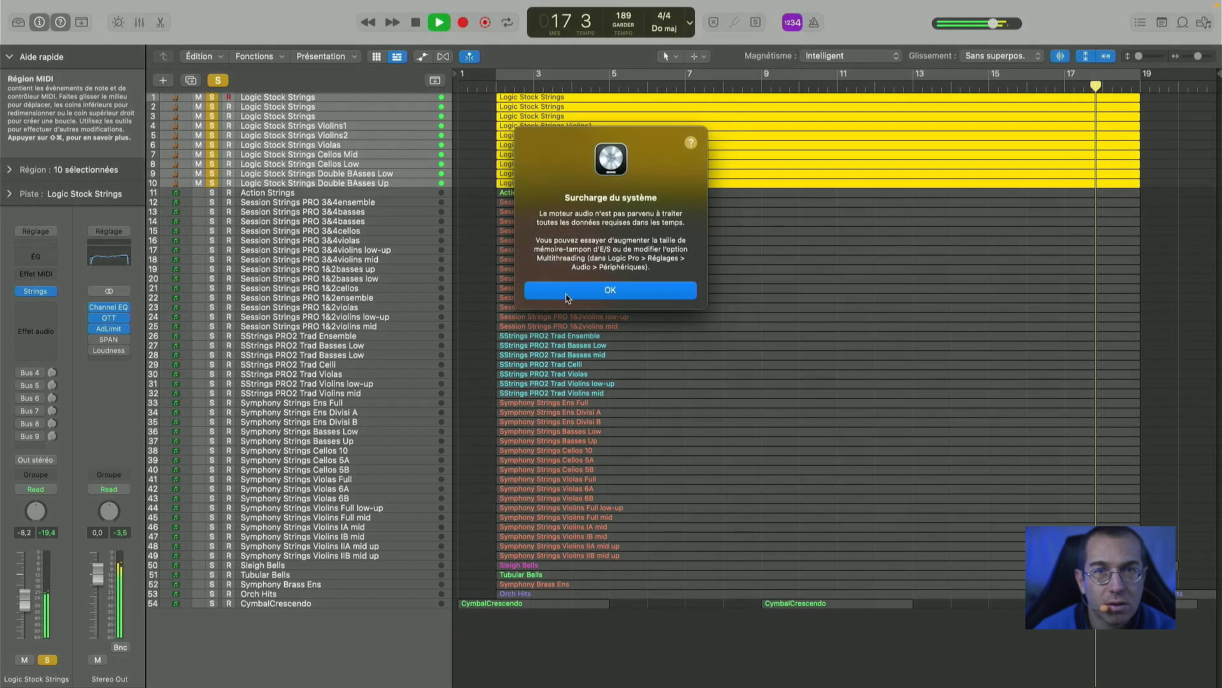
key("Return")
double_click(1076, 91)
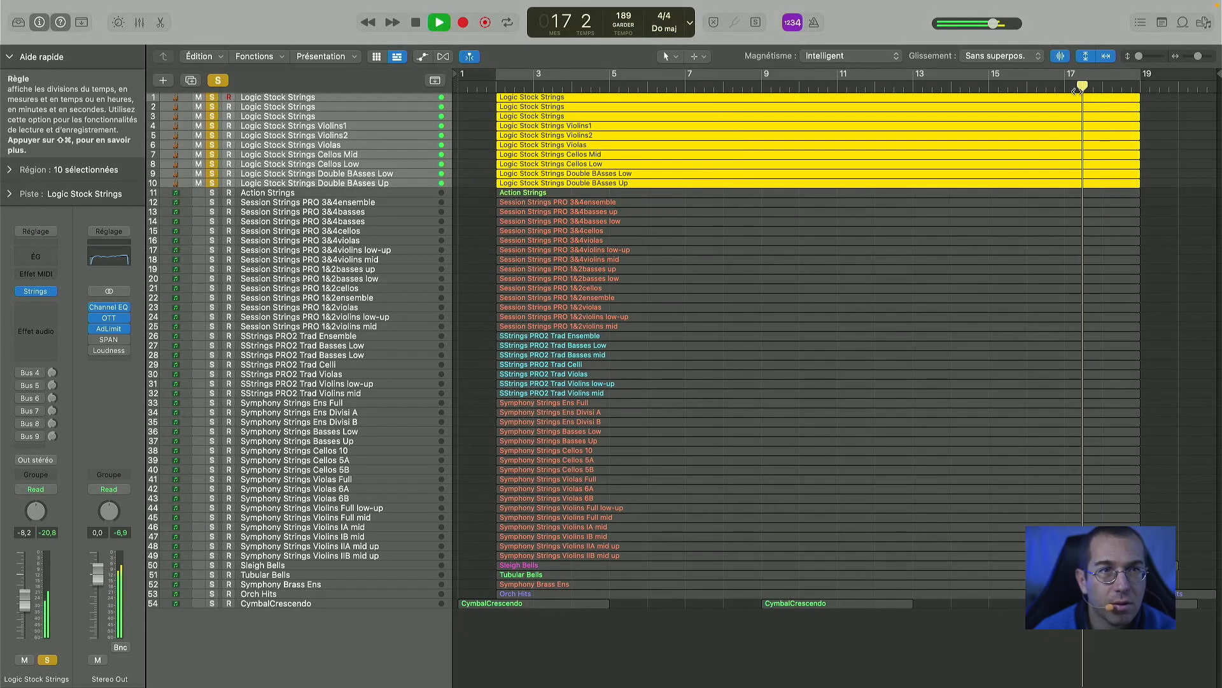
key("space")
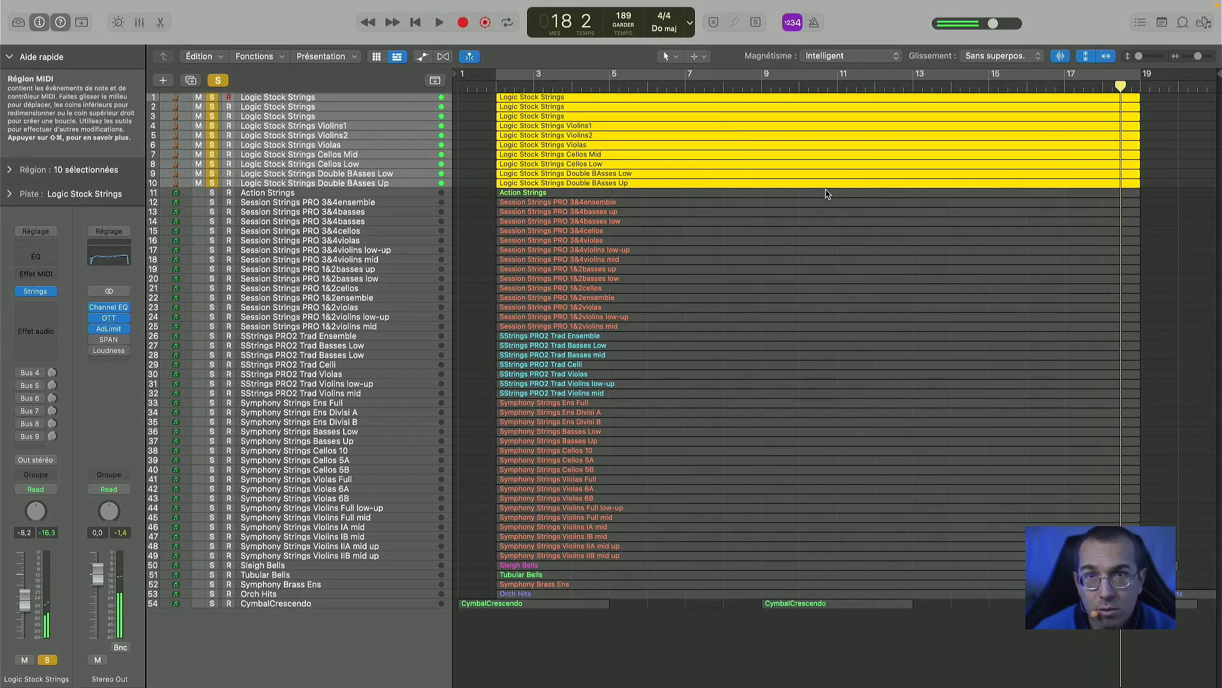
- Select only the first Logic Stock Strings track and replay the soloed strings from bar 2 for a few bars
left_click(500, 91)
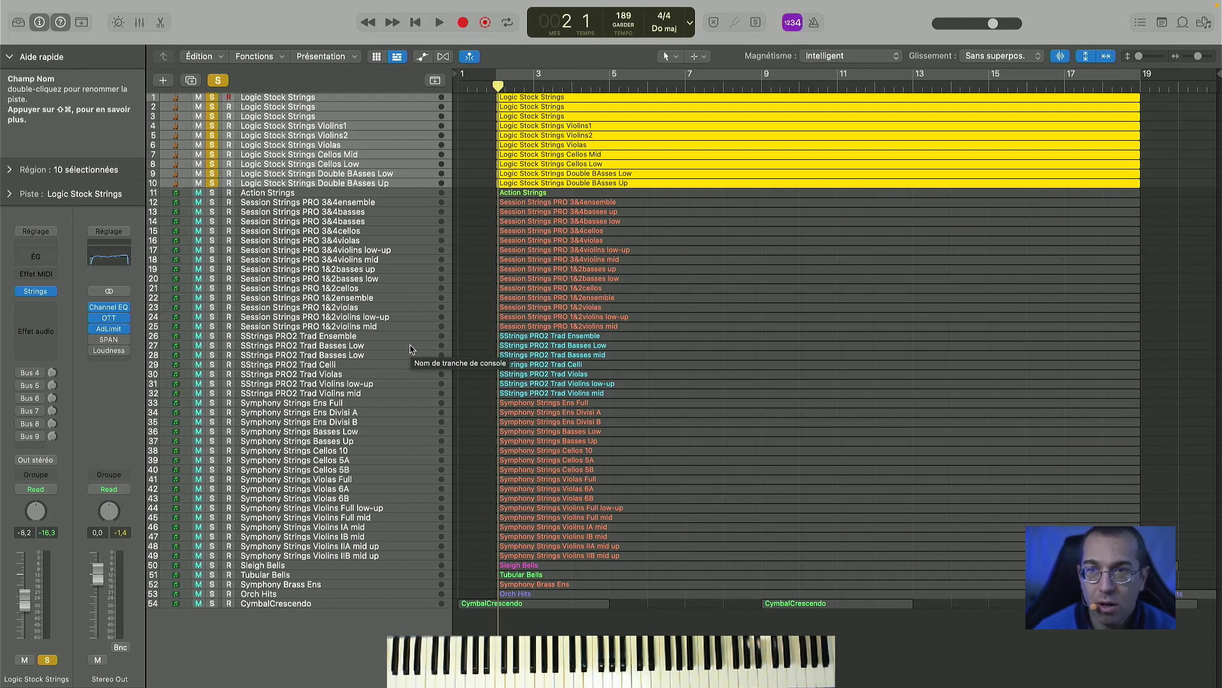
left_click(316, 97)
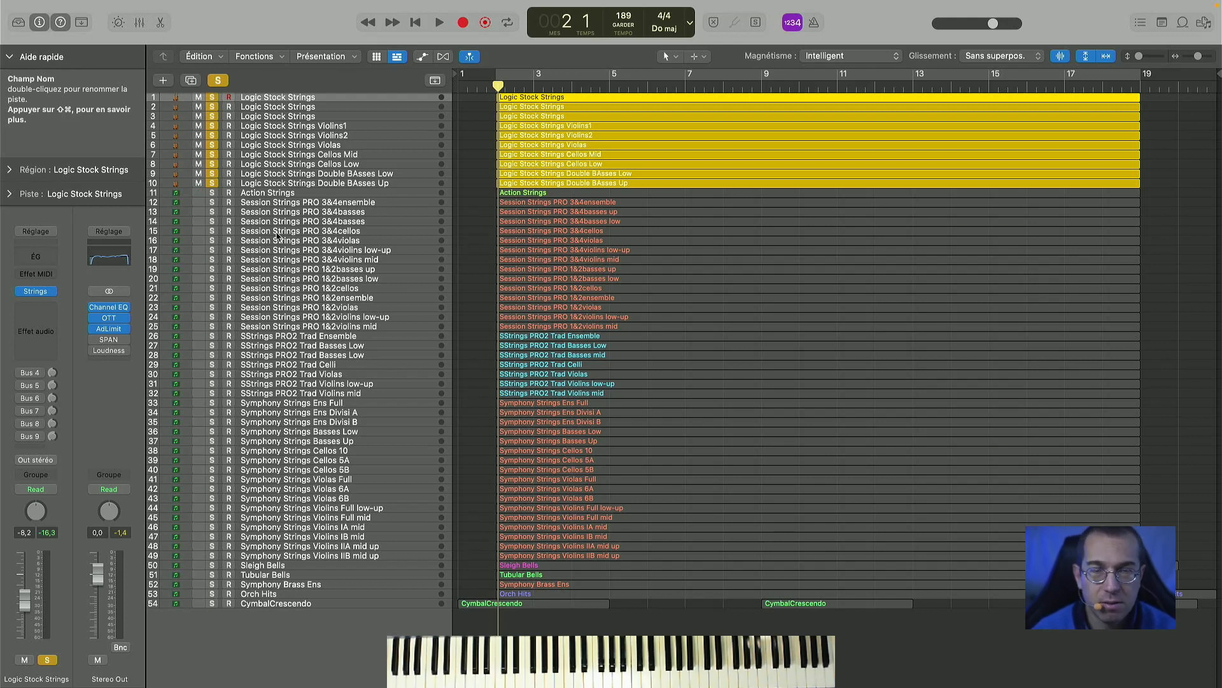
key("space")
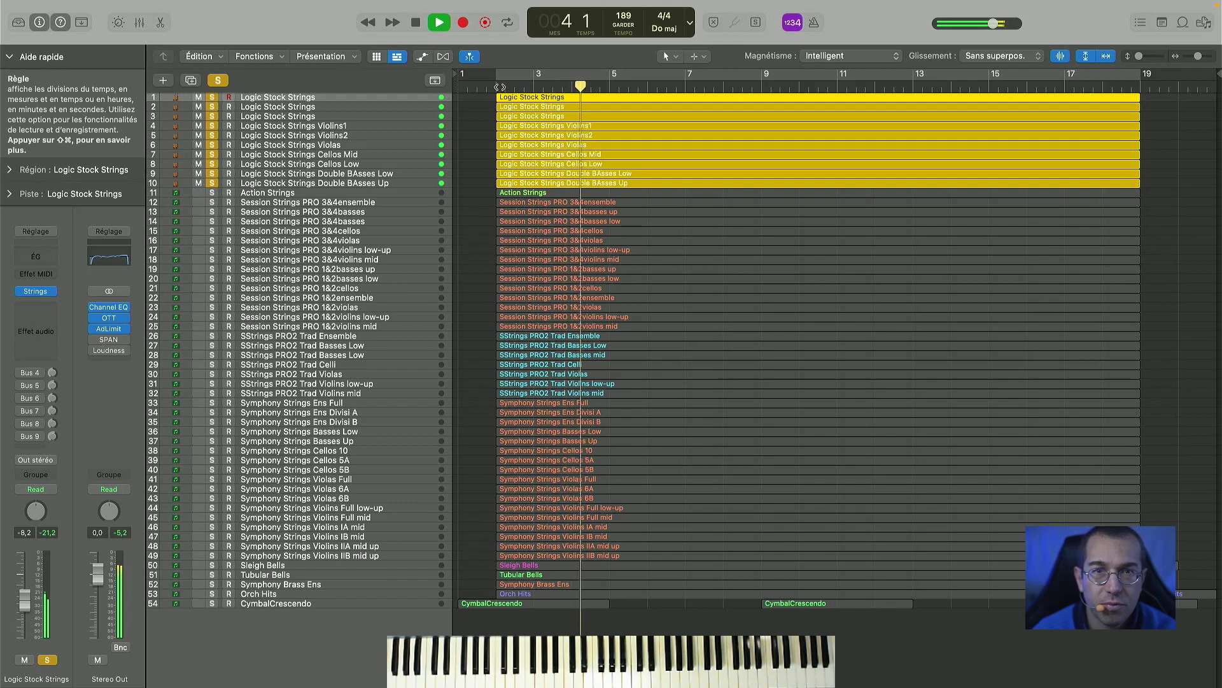
key("space")
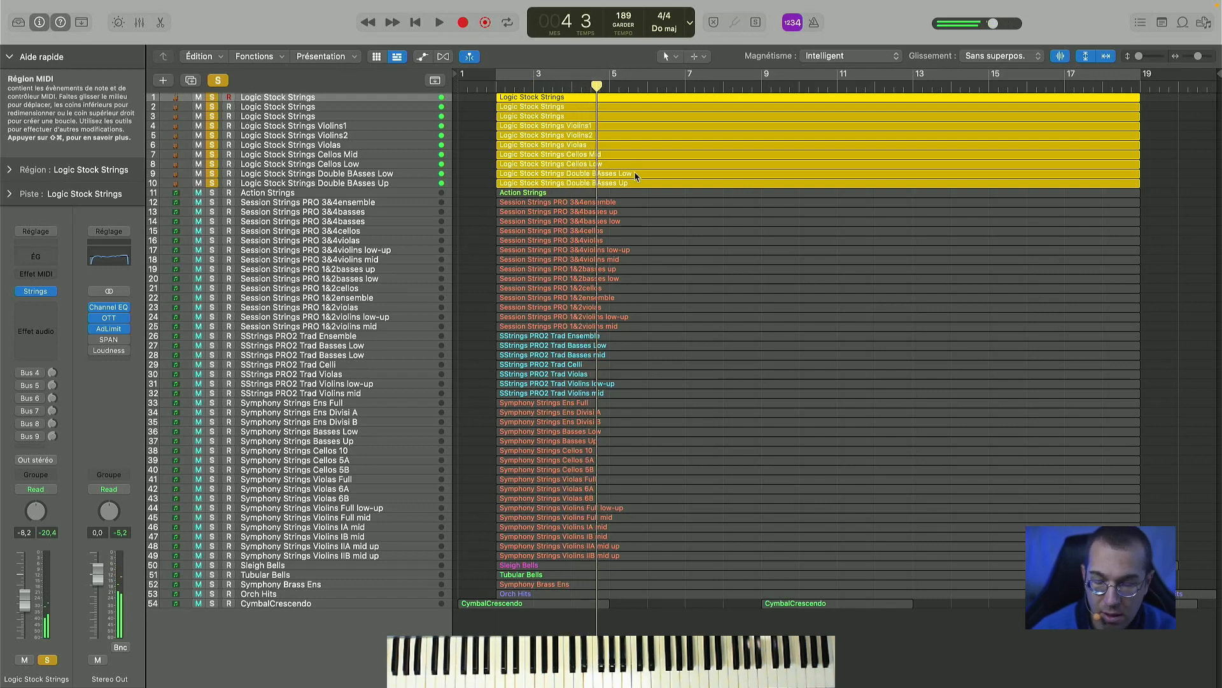
- Show the mixer and open the ChromaVerb on the ORCHChamber aux fed by Bus 4 while playing the strings briefly
key("x")
scroll(732, 581, "right", 10)
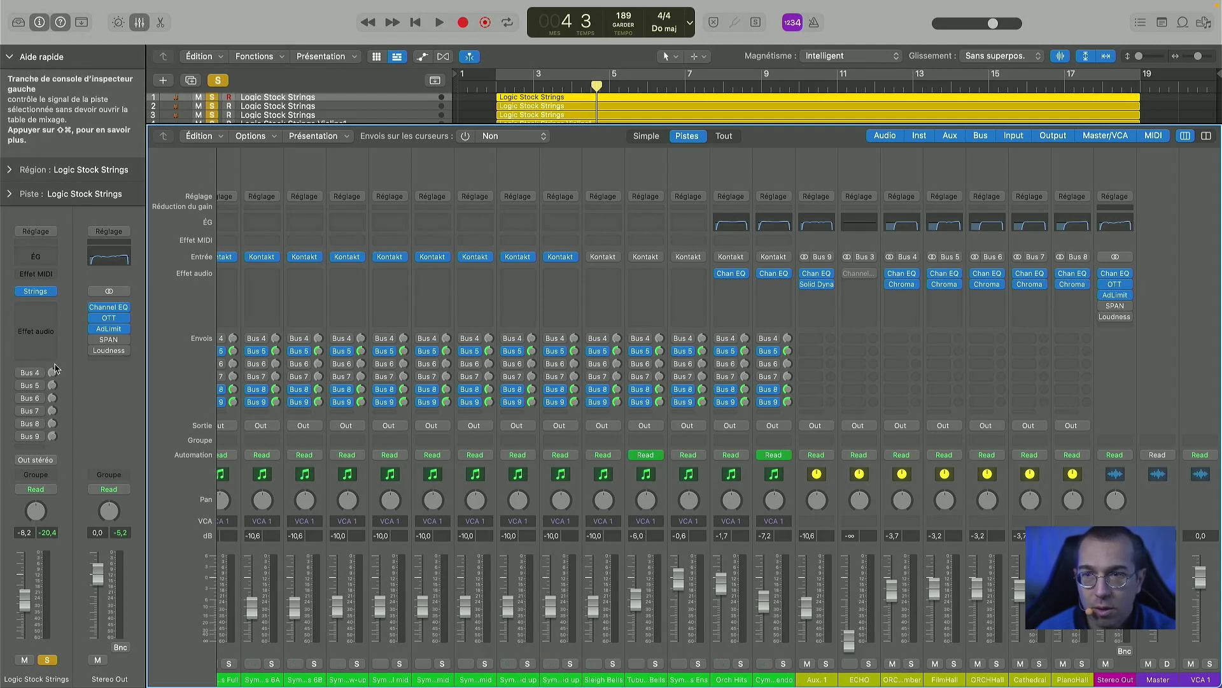
left_click(904, 284)
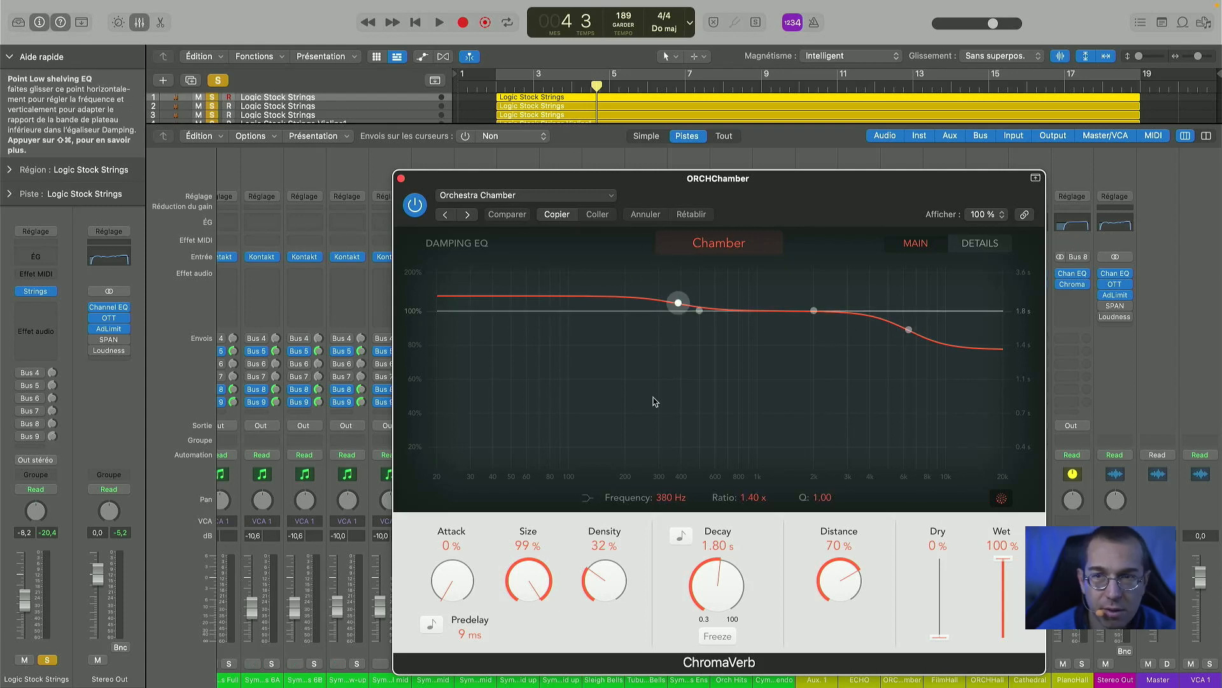
key("space")
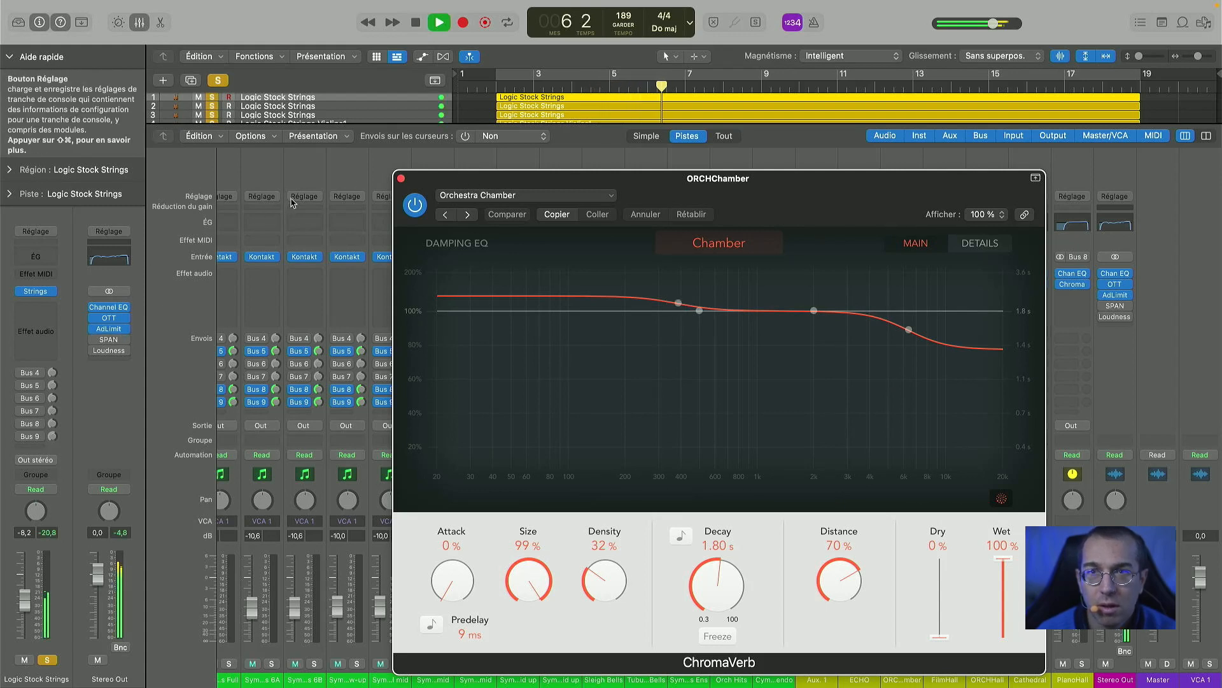
key("space")
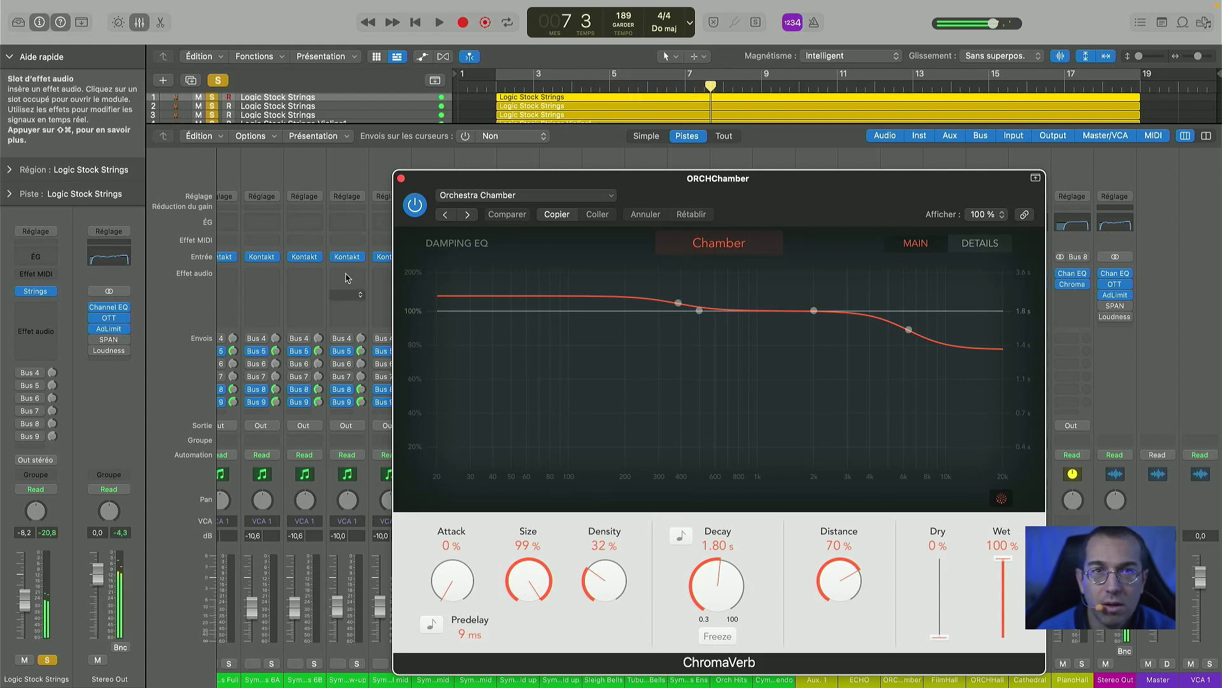
- Select all ten Logic Stock Strings tracks, 1 to 10, and bring the mixer back into view
scroll(261, 369, "left", 3)
scroll(261, 369, "left", 8)
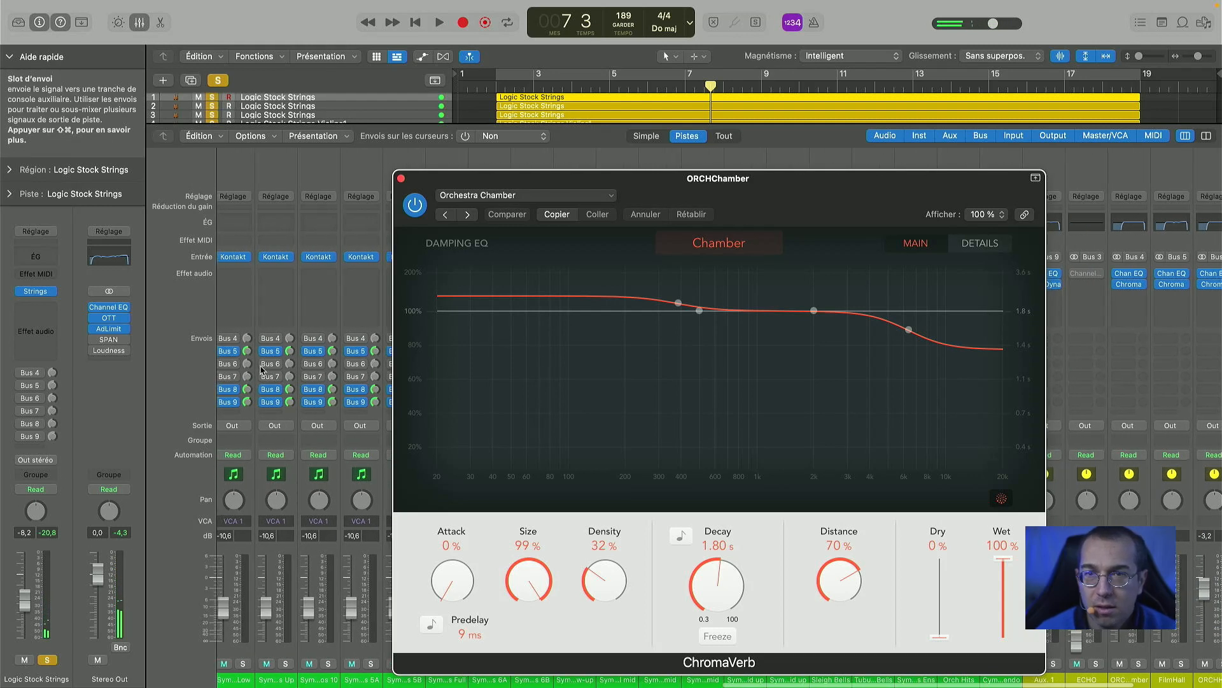
scroll(261, 370, "left", 9)
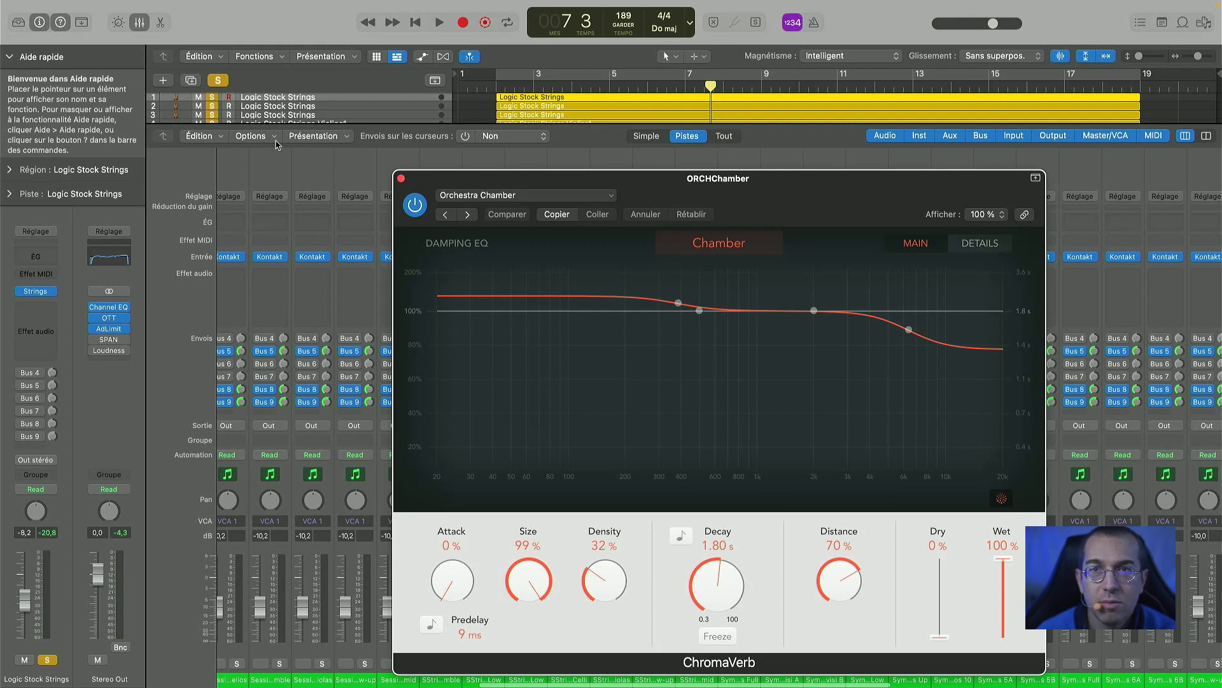
key("x")
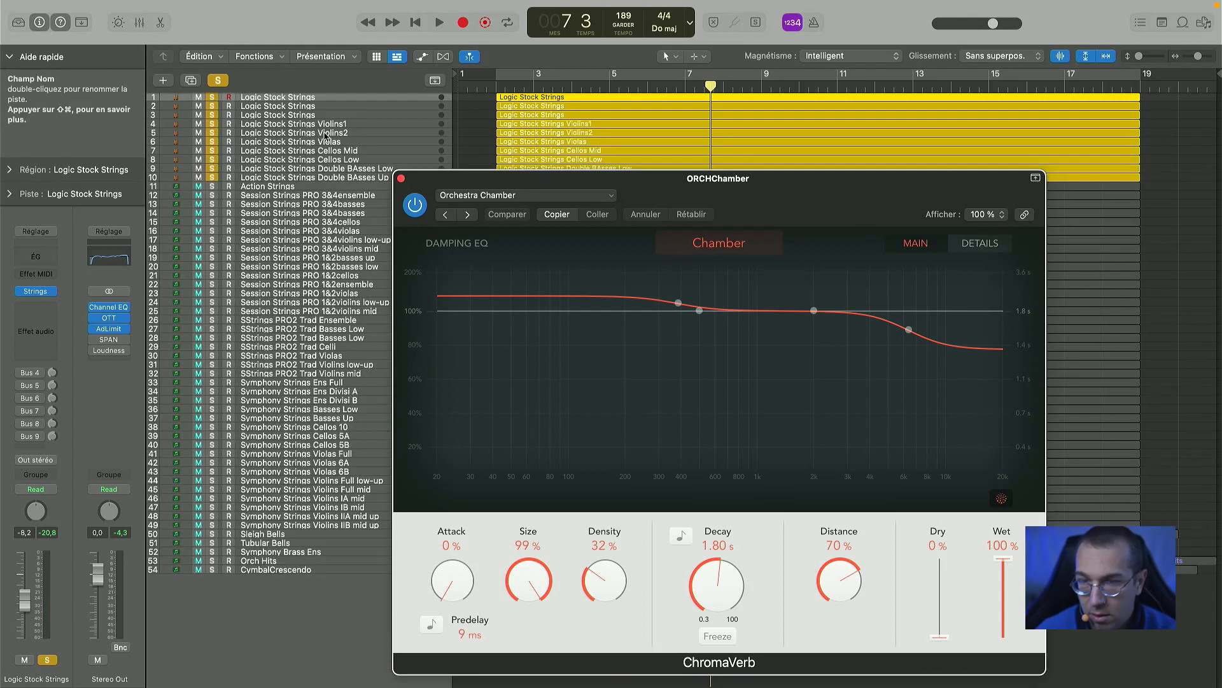
left_click(282, 99)
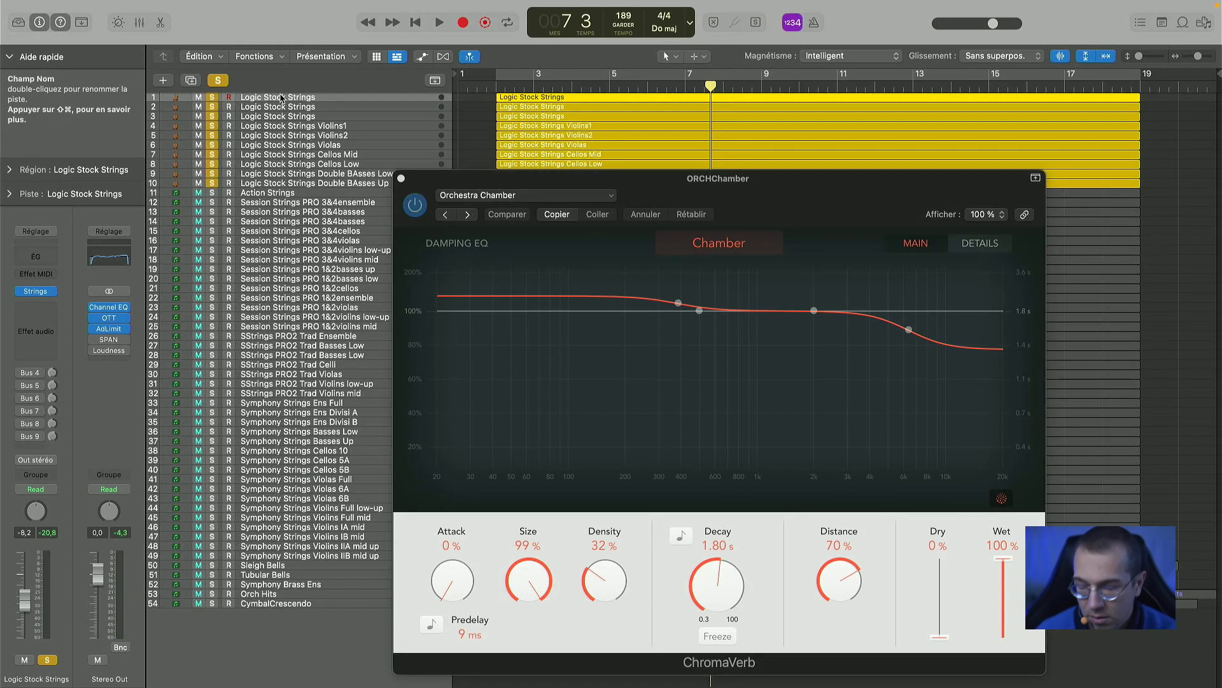
left_click(288, 182, "shift")
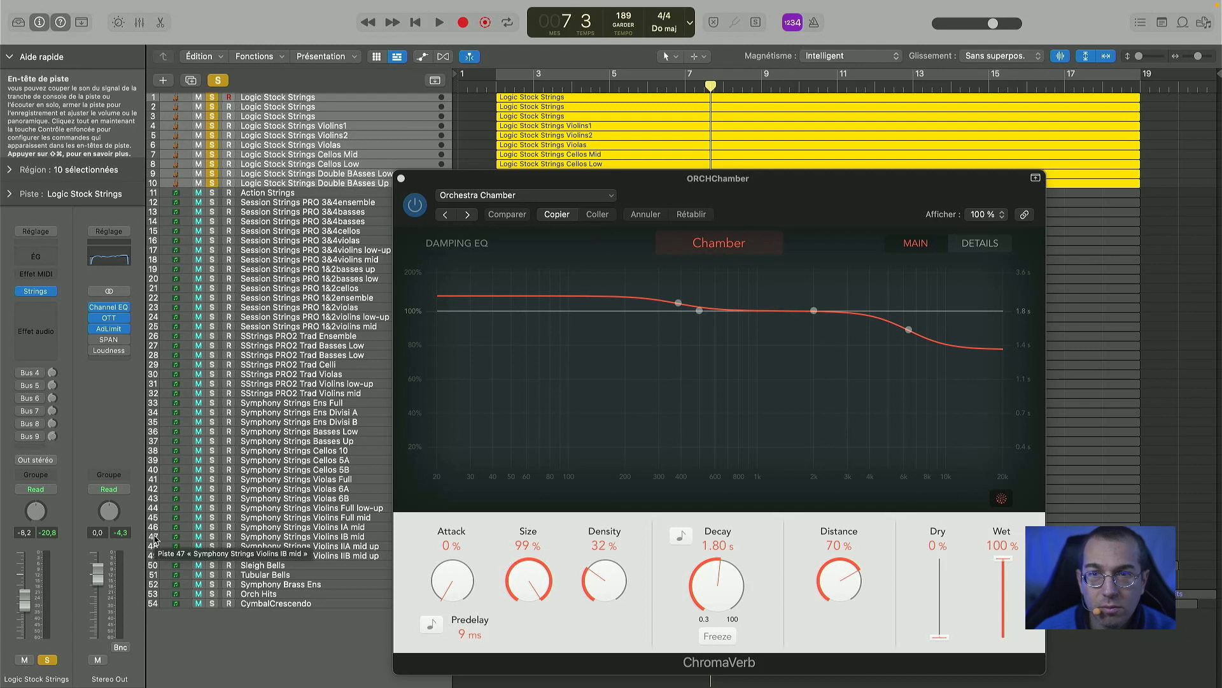
key("x")
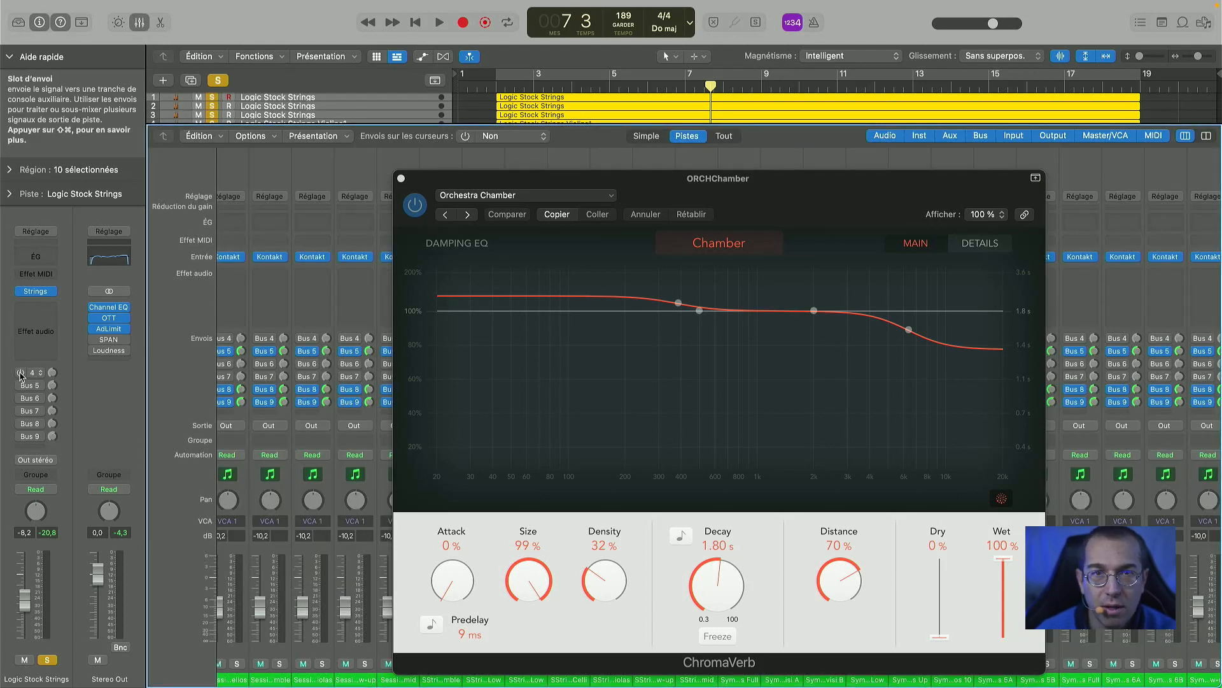
- Enable the Bus 4 send on the selected strings tracks and listen to them through the chamber reverb from bar 2
key("space")
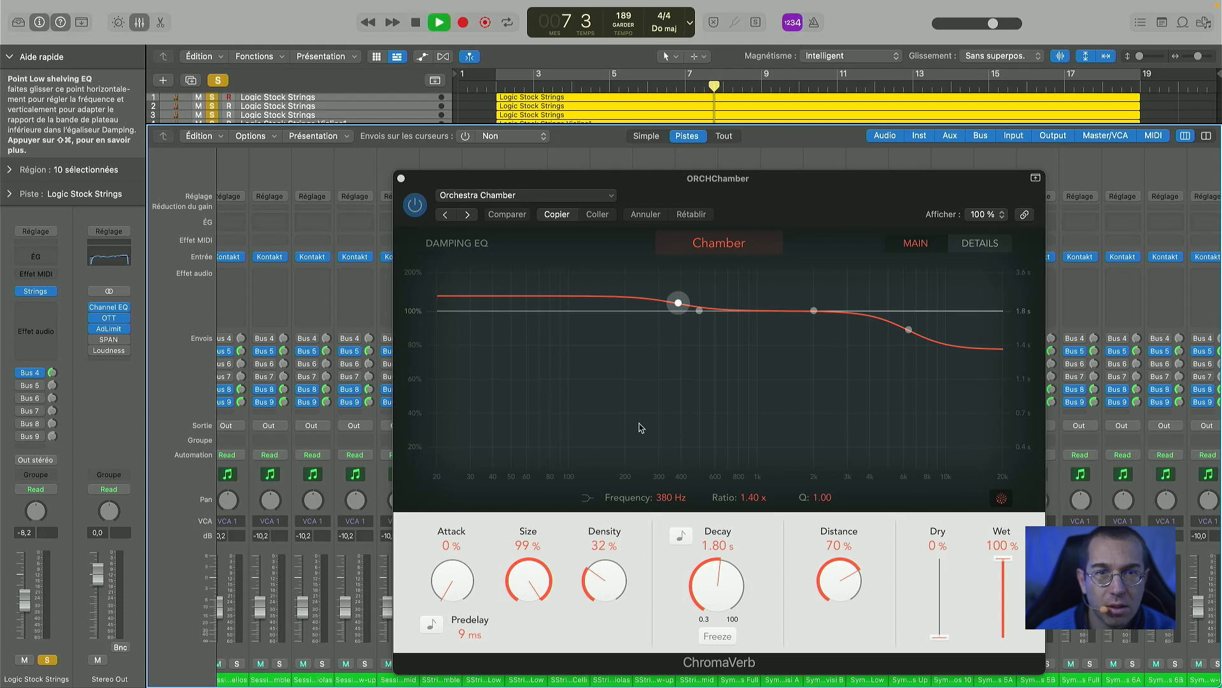
key("space")
left_click(501, 84)
key("space")
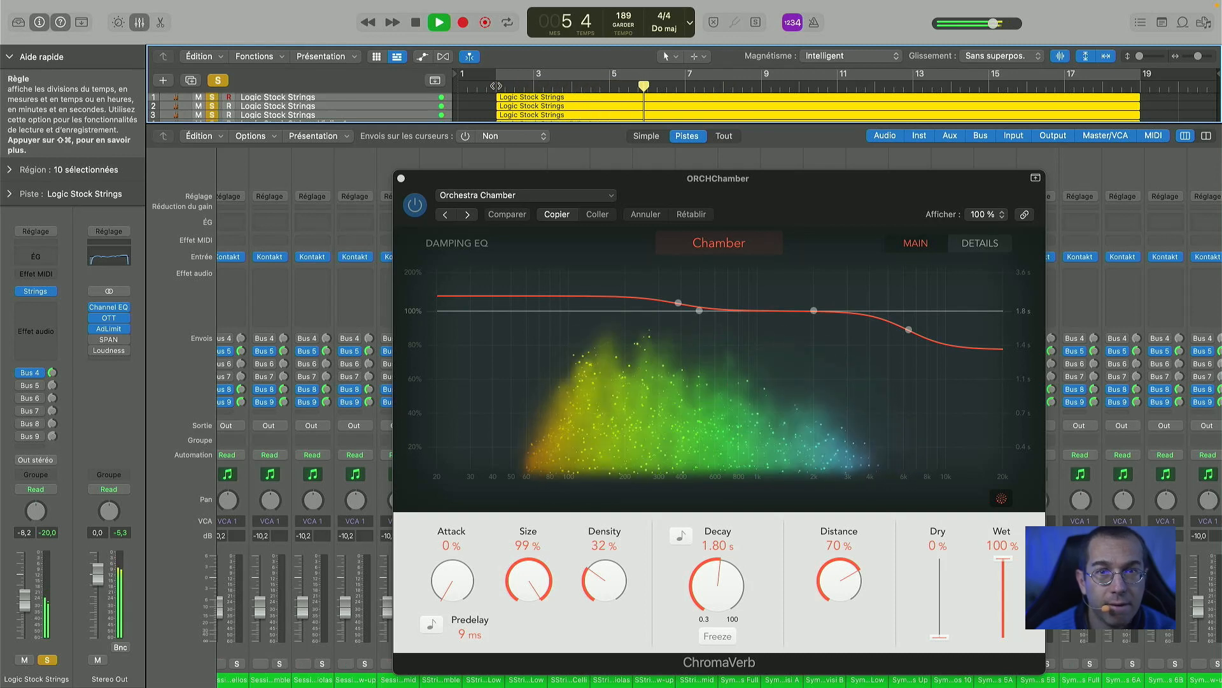
key("space")
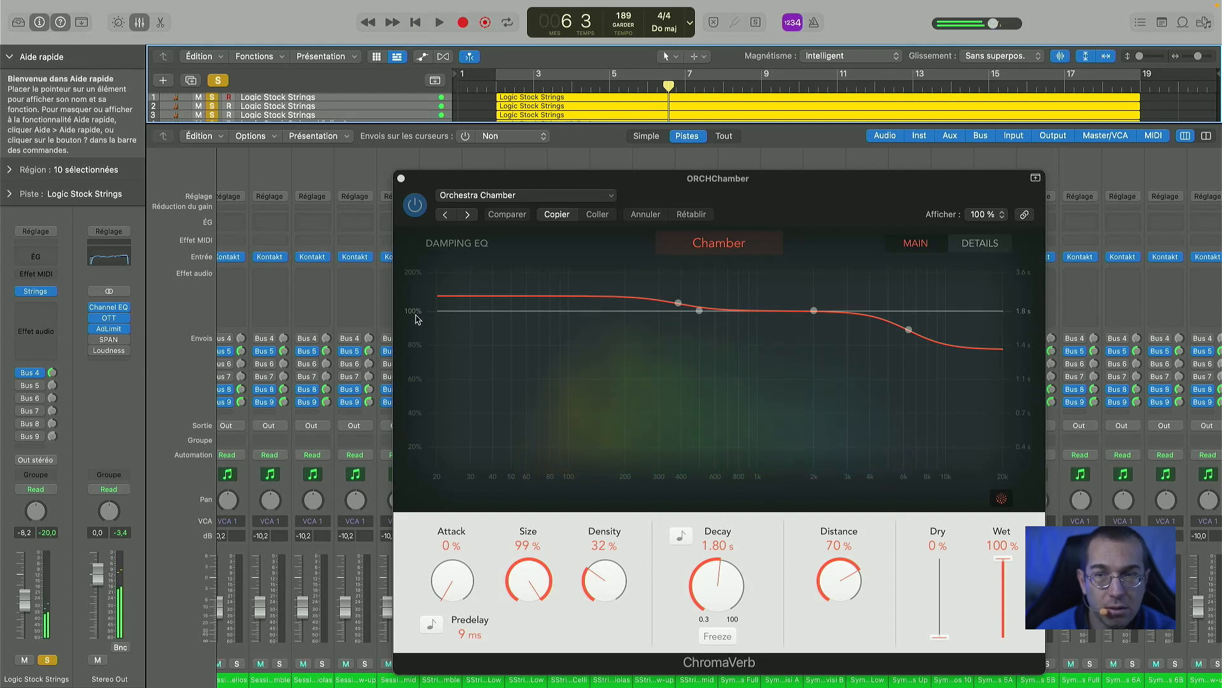
- Compare the strings with the Bus 4 send on and bypassed, replaying from bar 2 and re-enabling the send during playback
key("space")
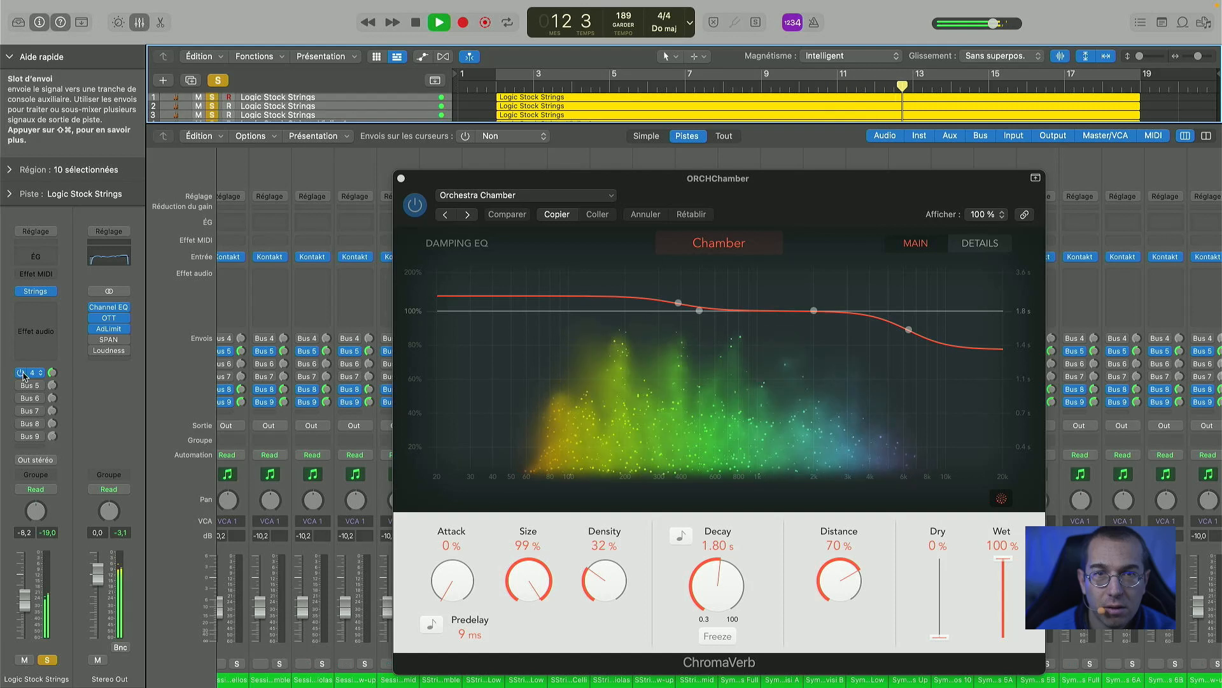
key("space")
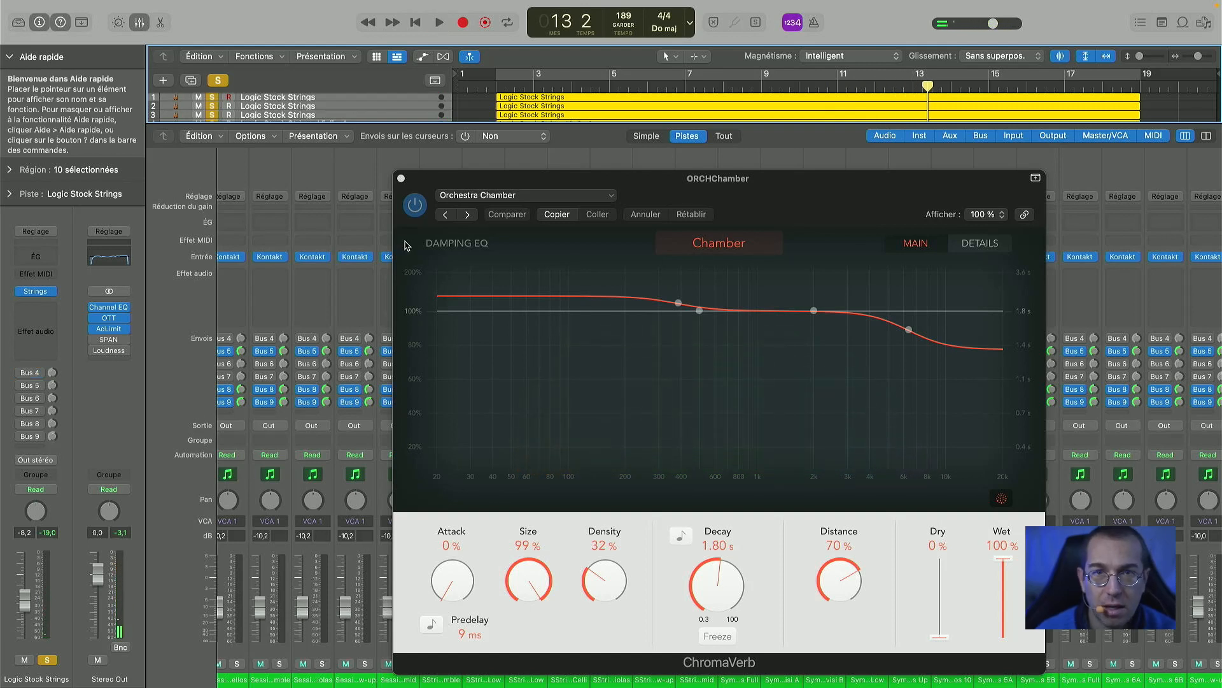
left_click(495, 86)
key("space")
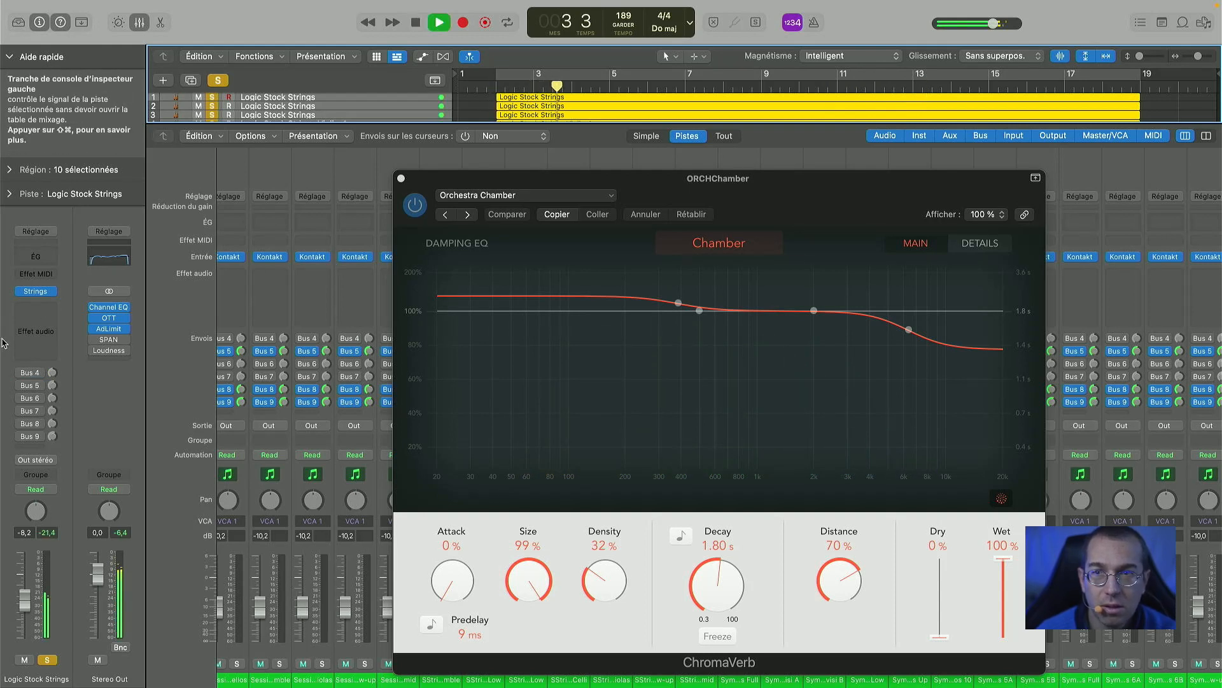
left_click(22, 373)
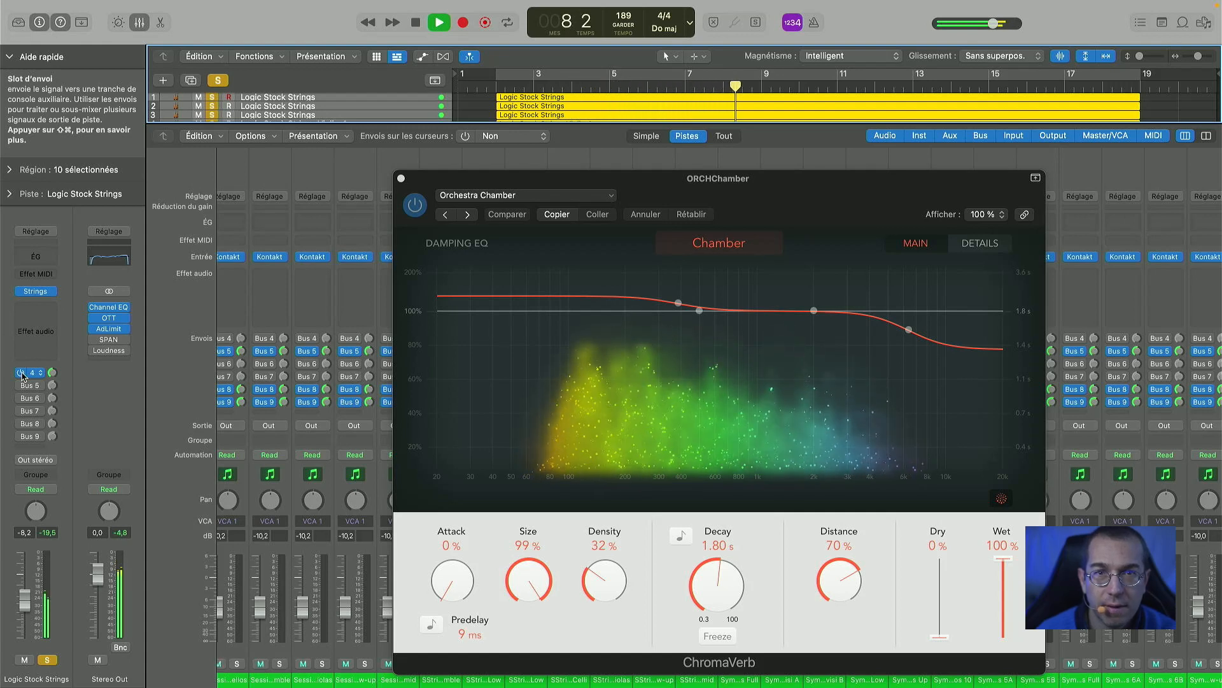
key("space")
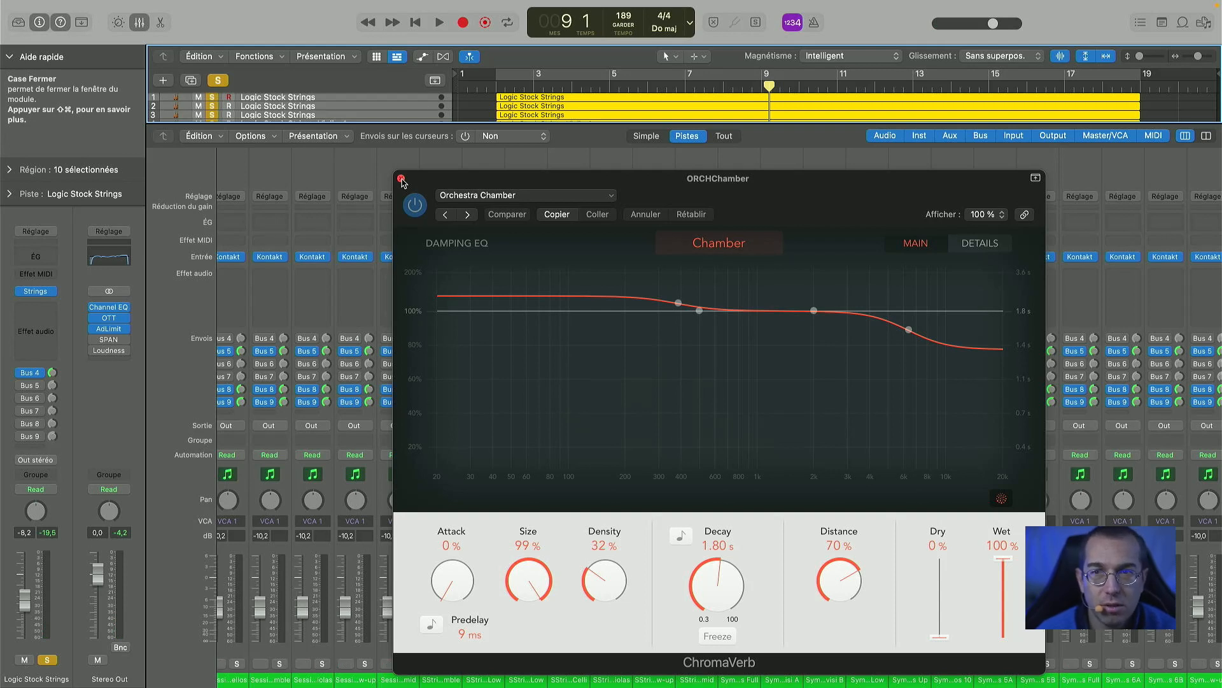
- Replace the active Bus 4 send with Bus 5 on the strings and display the ChromaVerb of the FilmHall aux
left_click(401, 179)
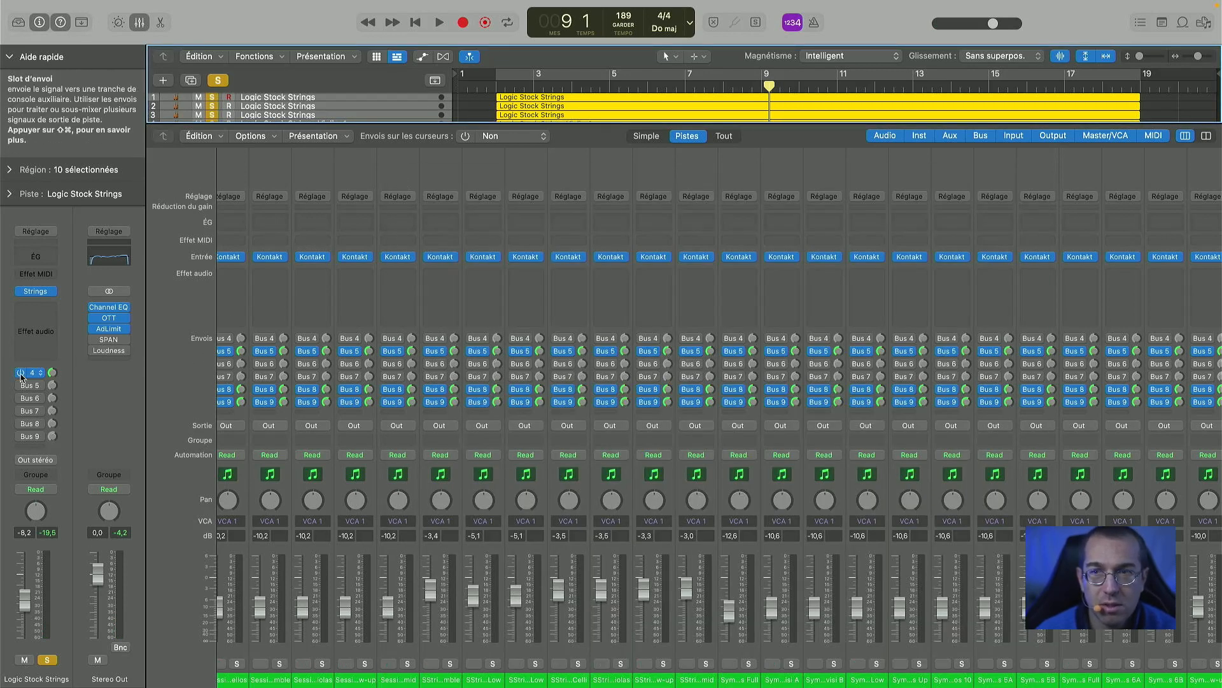
scroll(959, 425, "right", 10)
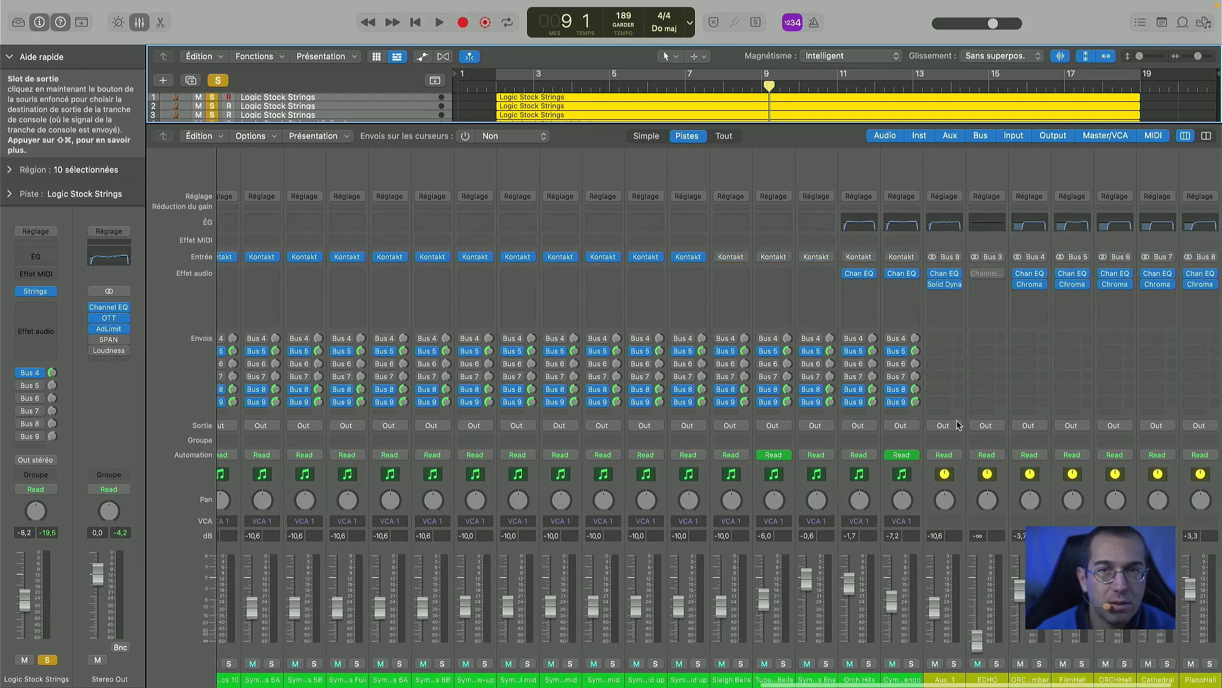
scroll(958, 425, "right", 4)
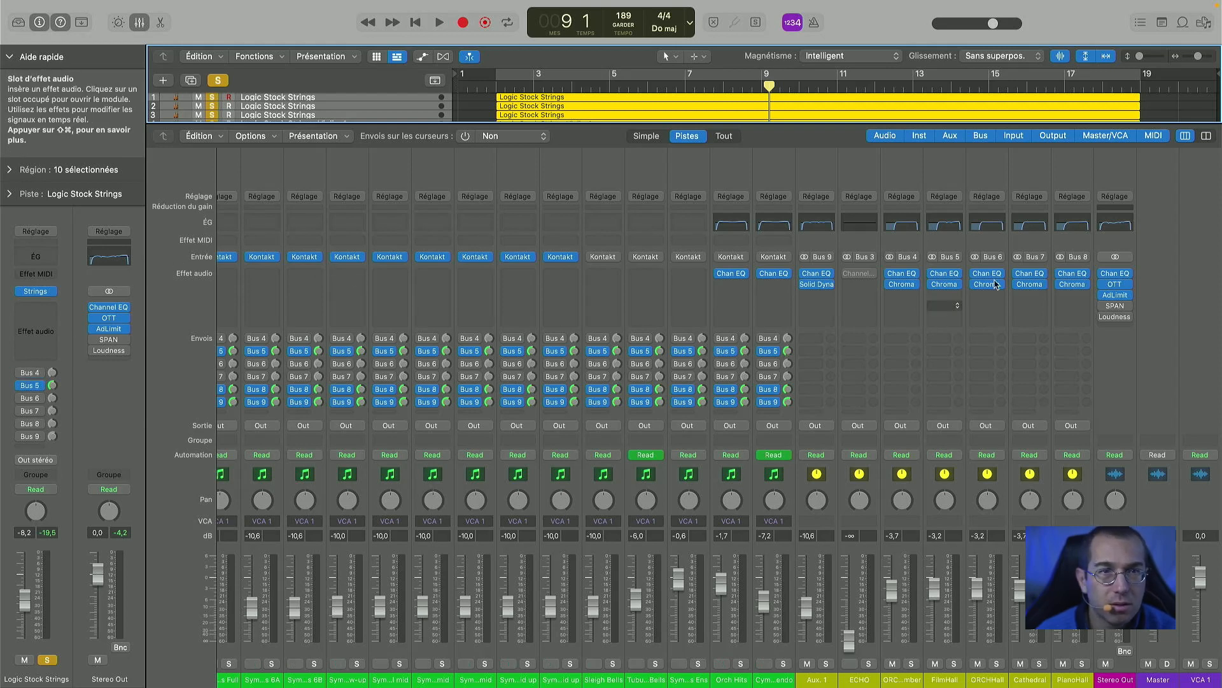
left_click(947, 285)
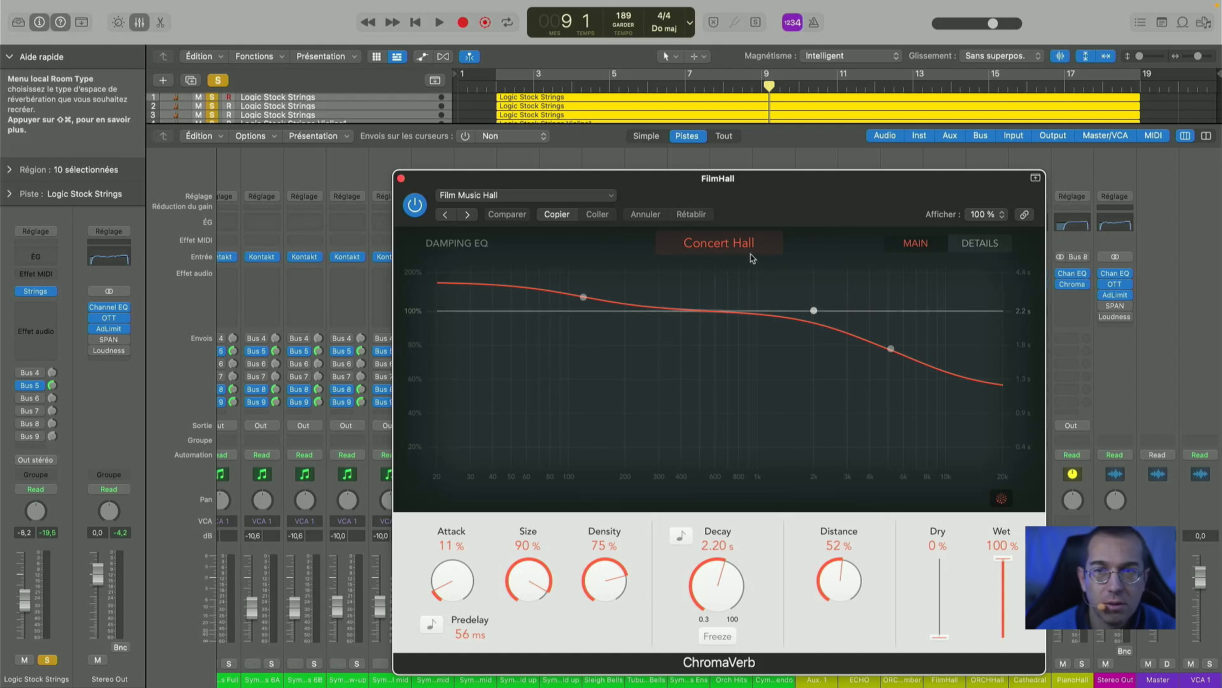
- Listen to the strings through the film hall reverb, comparing the Bus 5 send on and bypassed and replaying from bar 2
key("space")
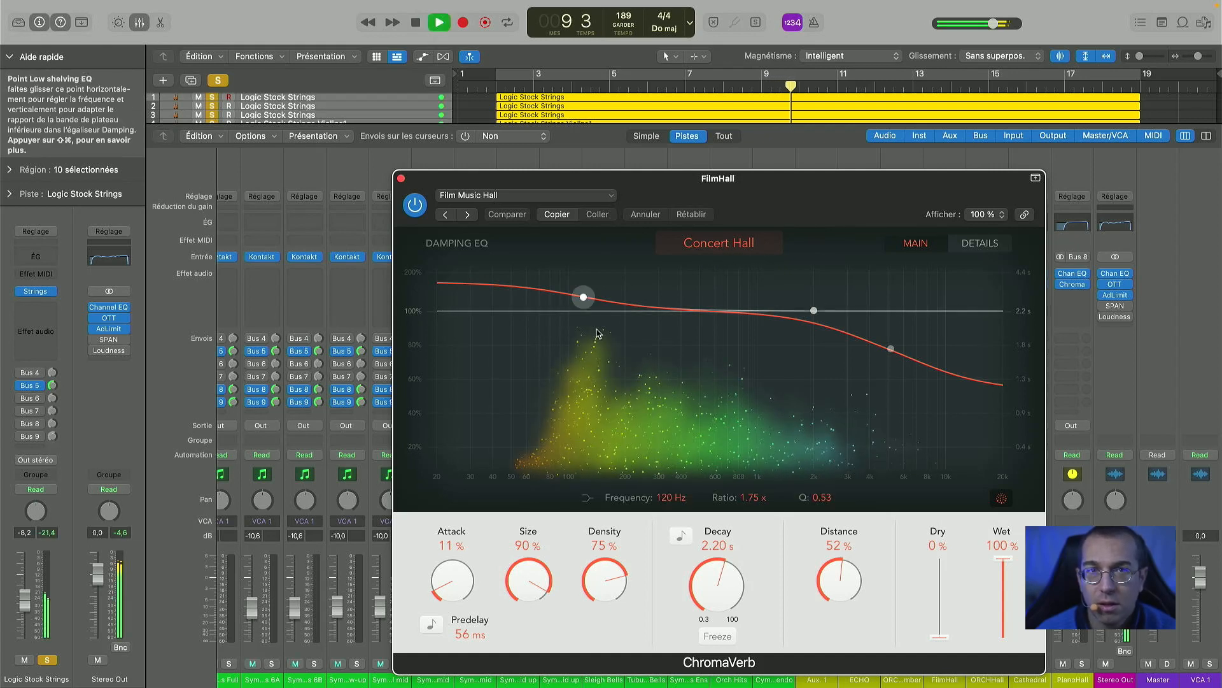
key("space")
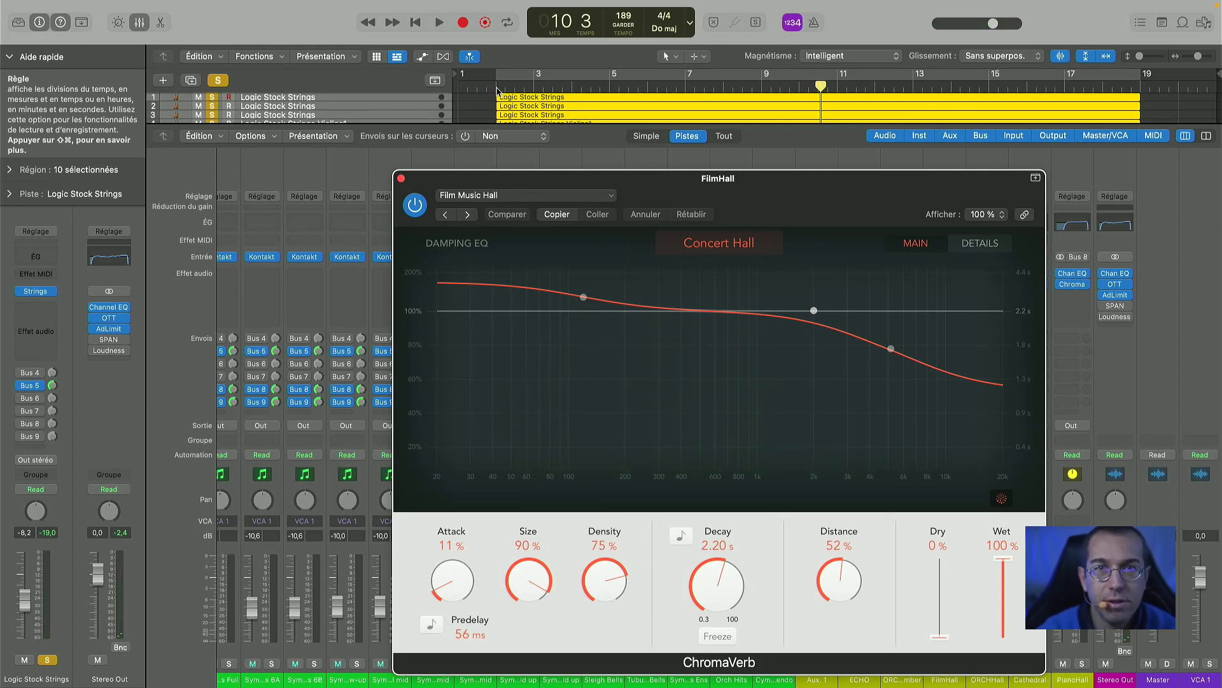
left_click(499, 89)
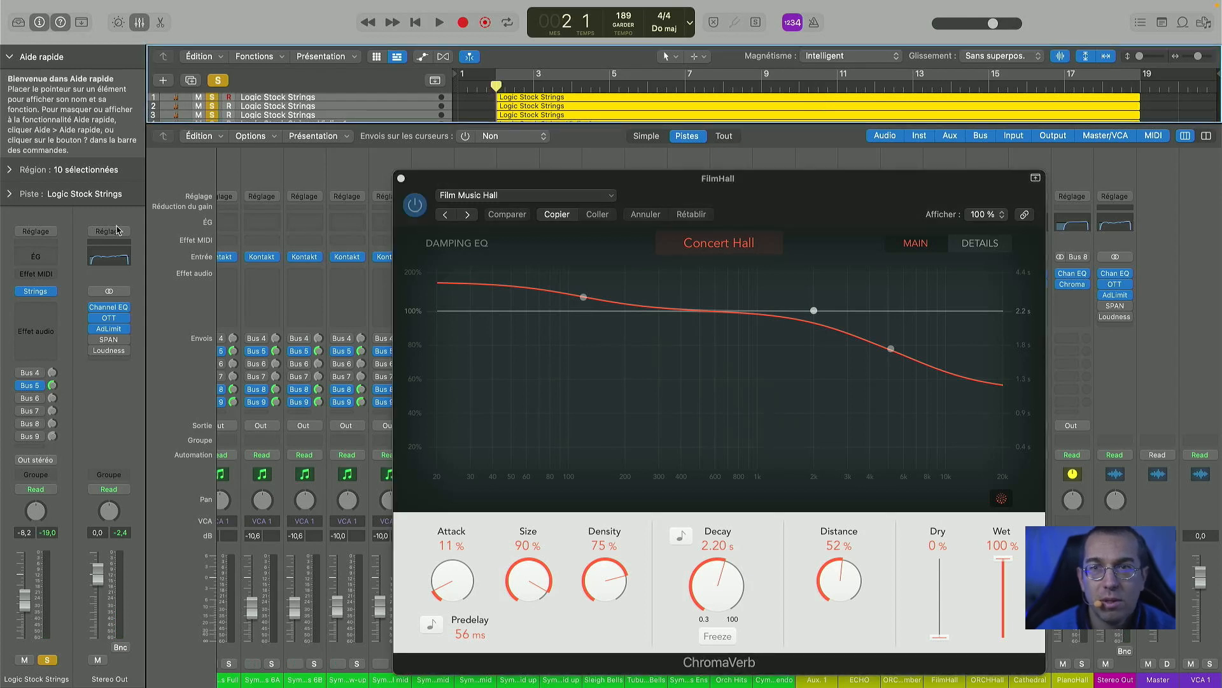
key("space")
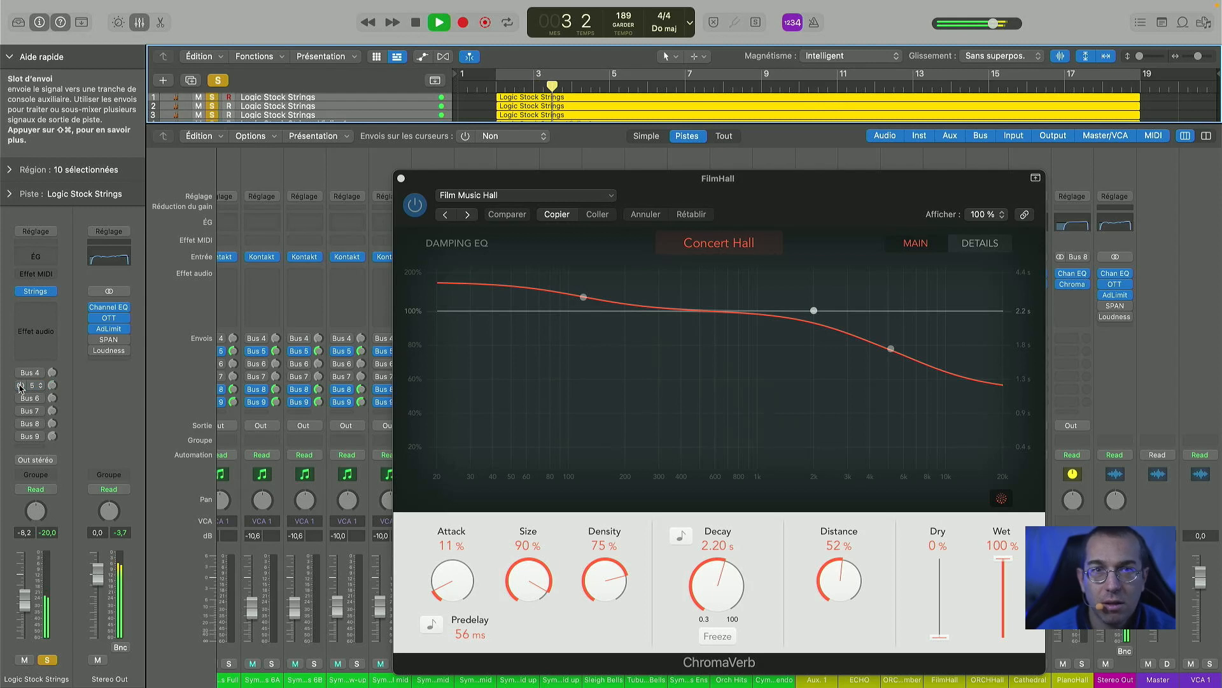
key("space")
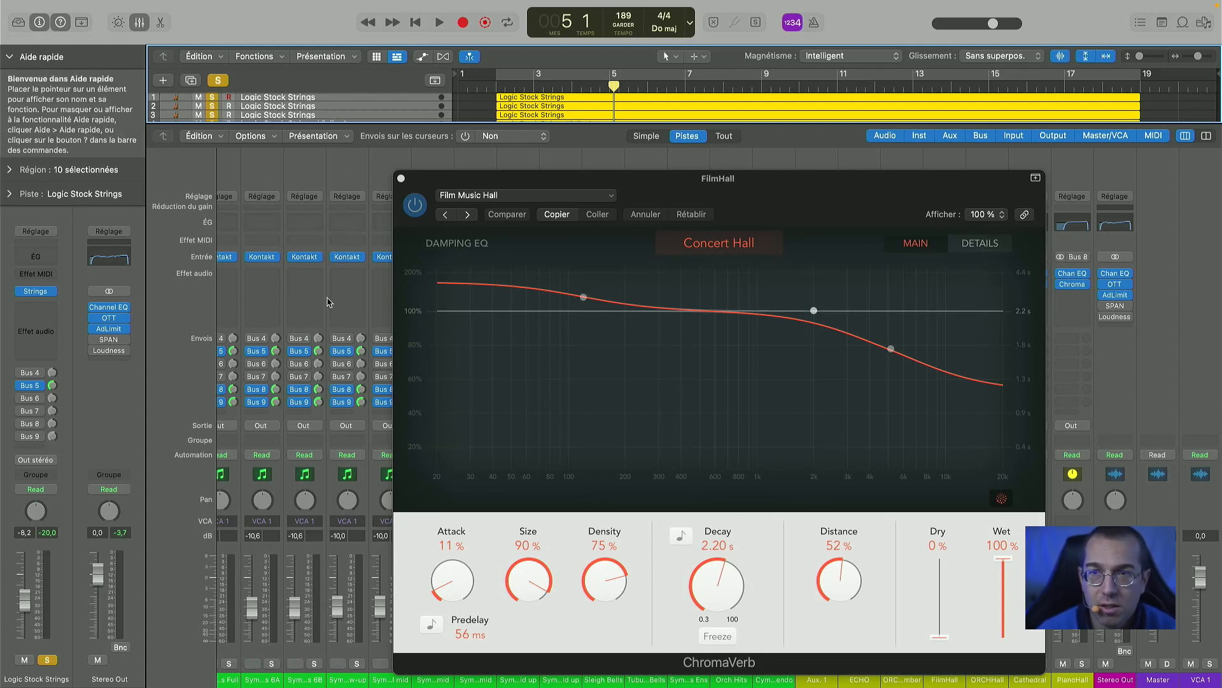
key("space")
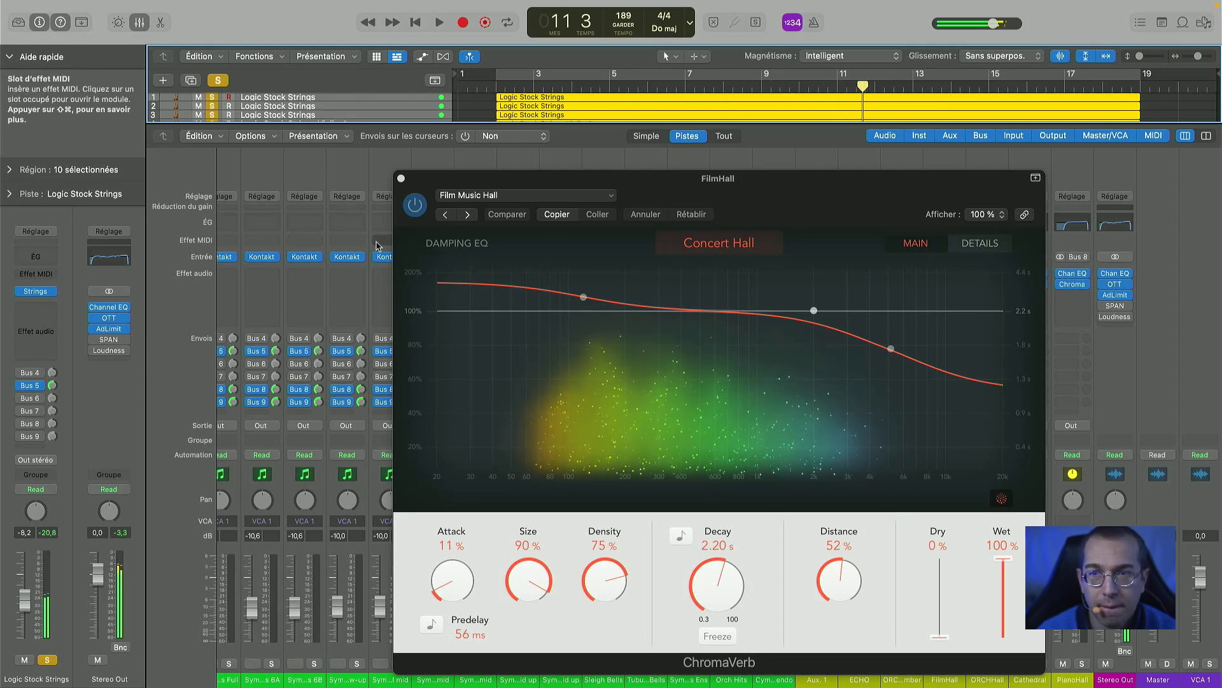
key("space")
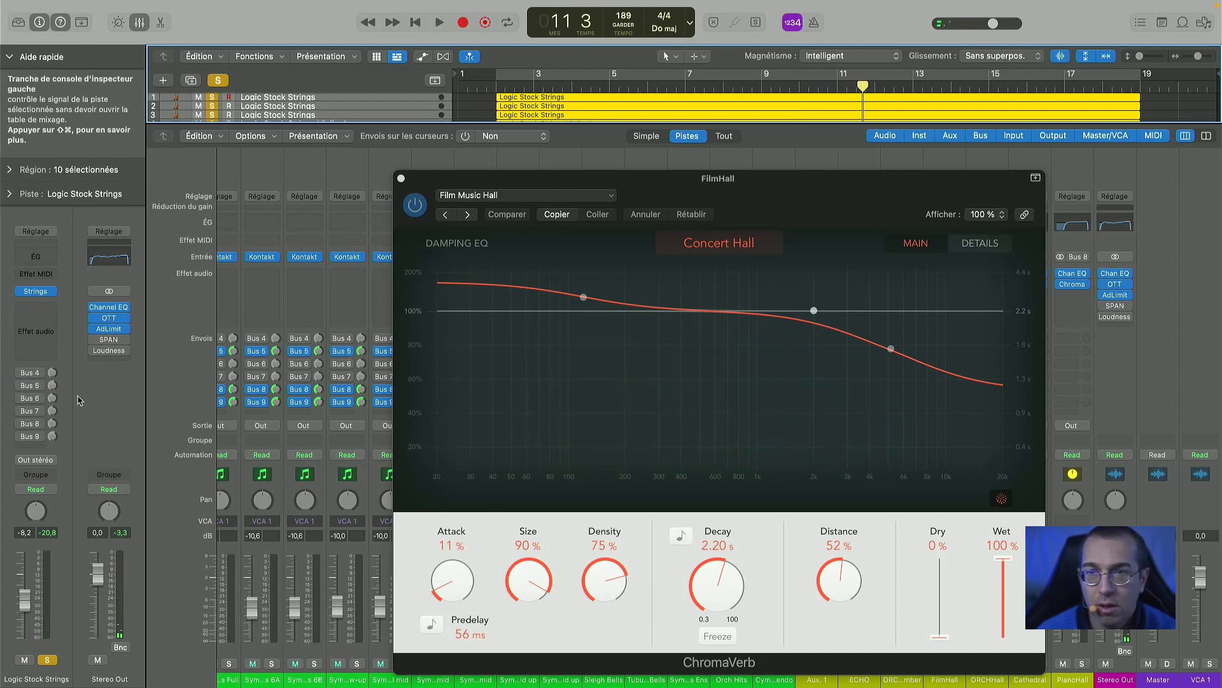
- Replace the active Bus 5 send with Bus 6 on the strings and display the ChromaVerb of the ORCHHall aux
left_click(401, 178)
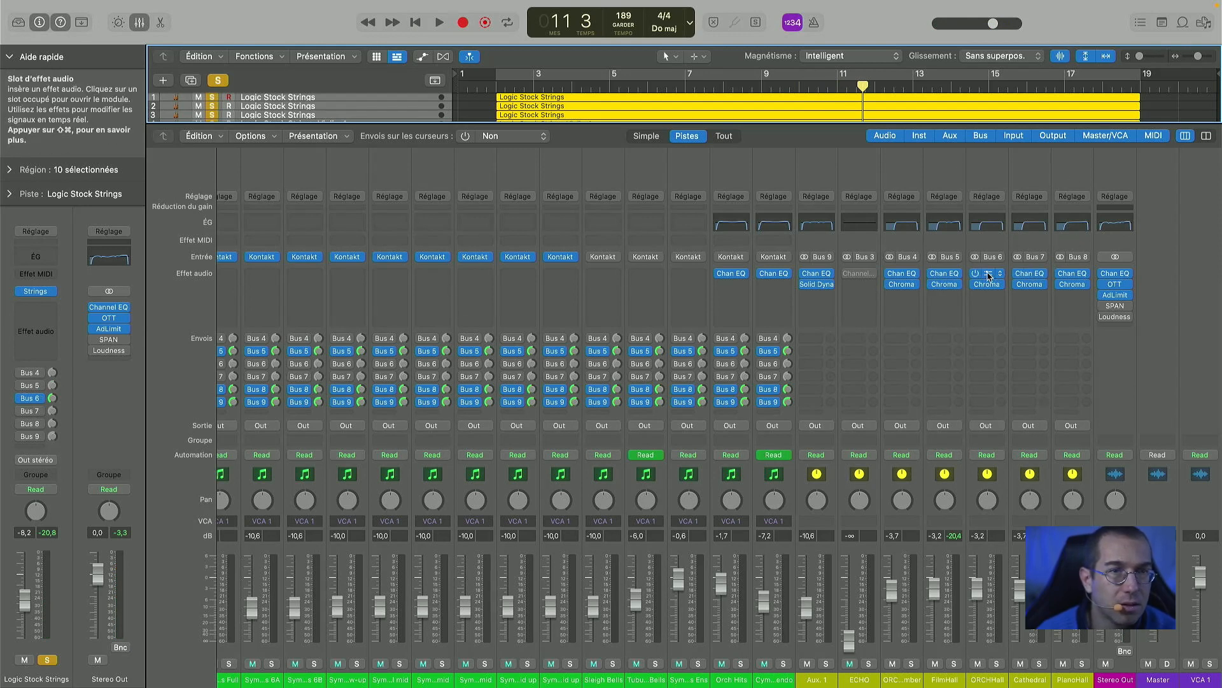
left_click(987, 284)
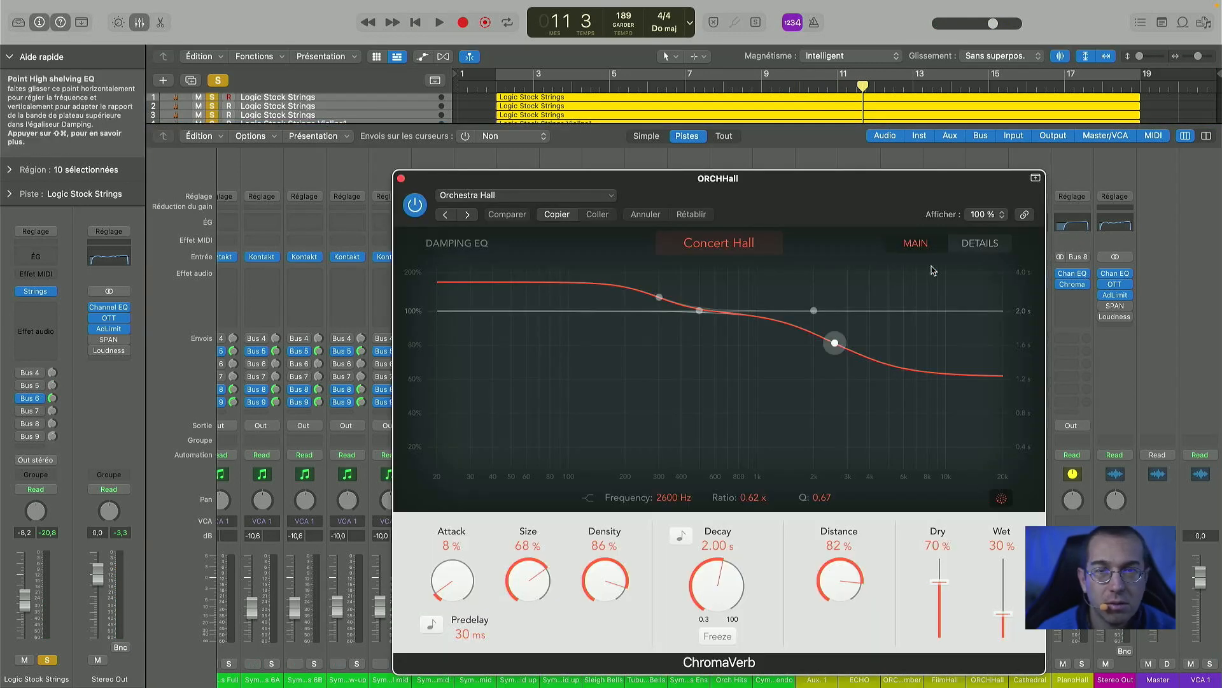
- Play the strings from bar 2 and compare them with the Bus 6 send bypassed and enabled during playback
left_click(497, 87)
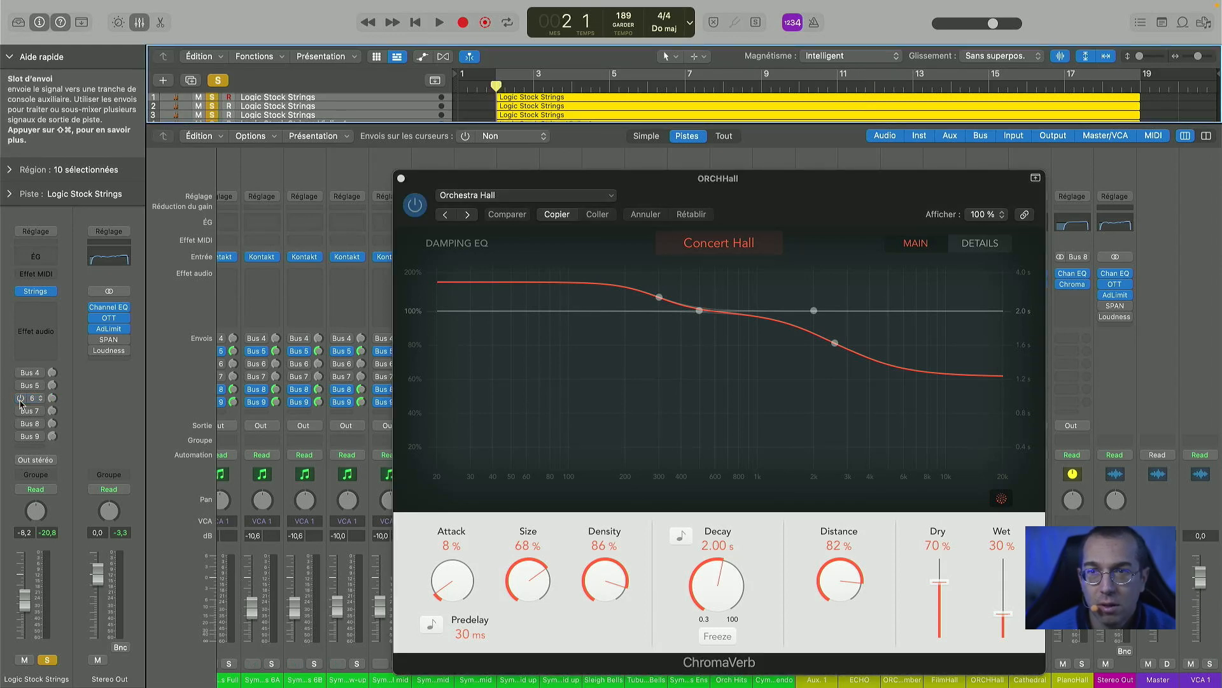
key("space")
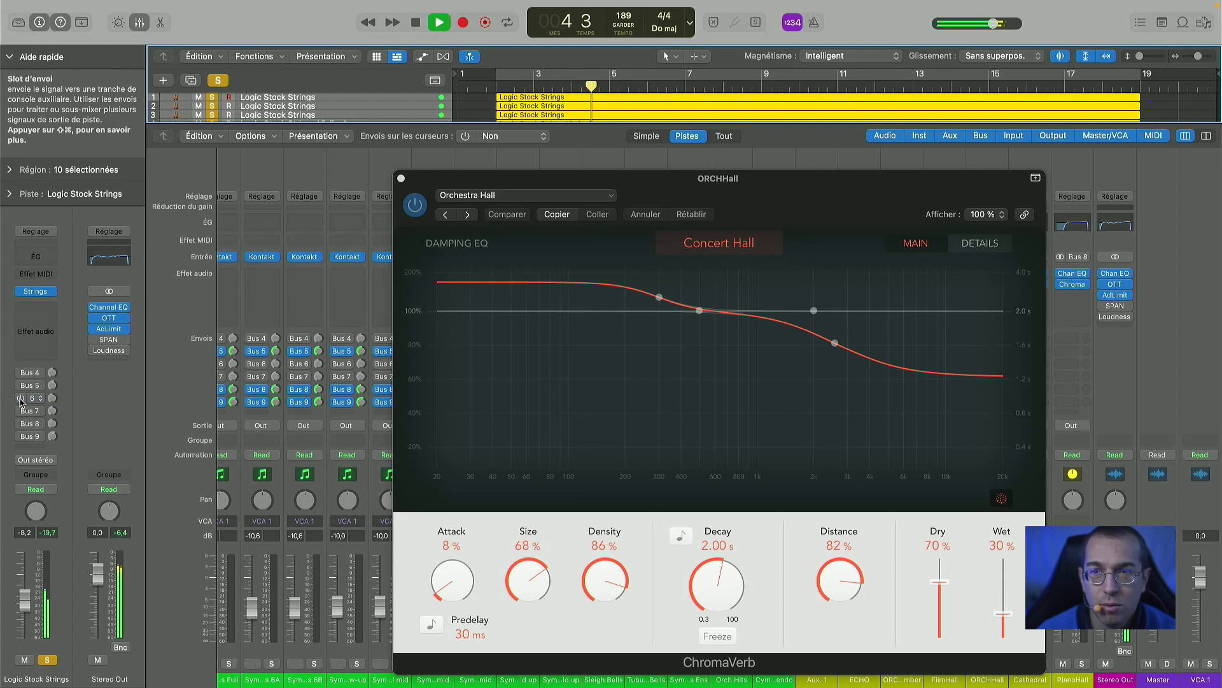
left_click(21, 398)
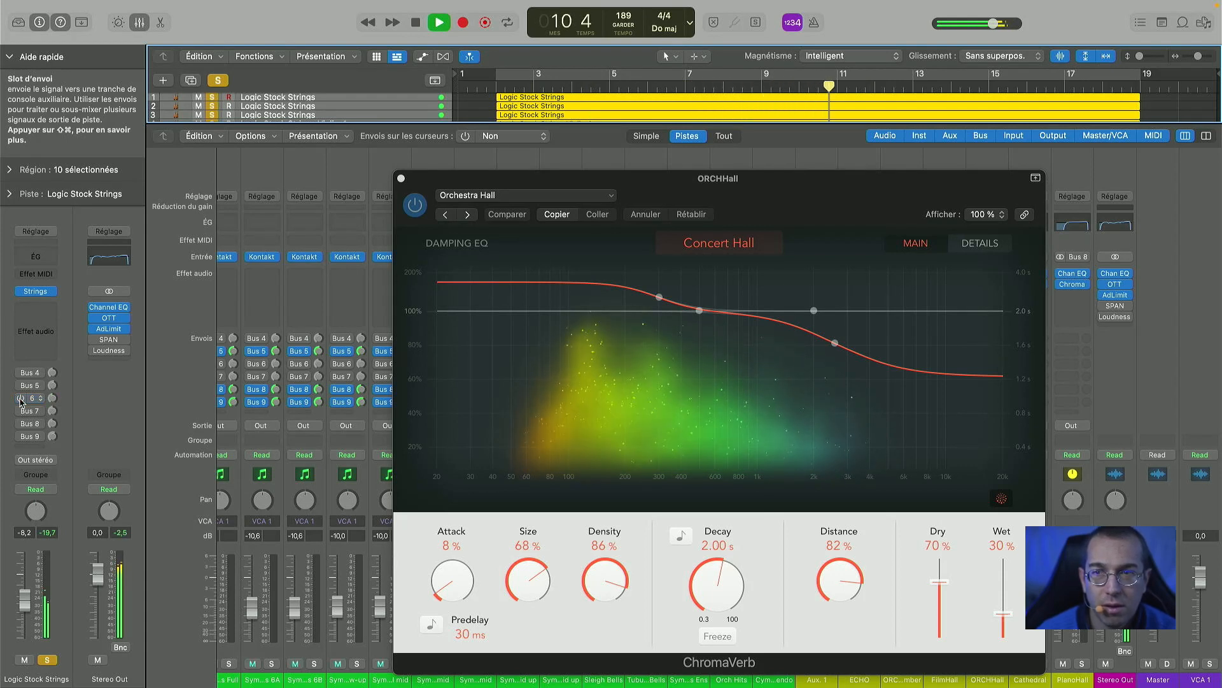
left_click(21, 398)
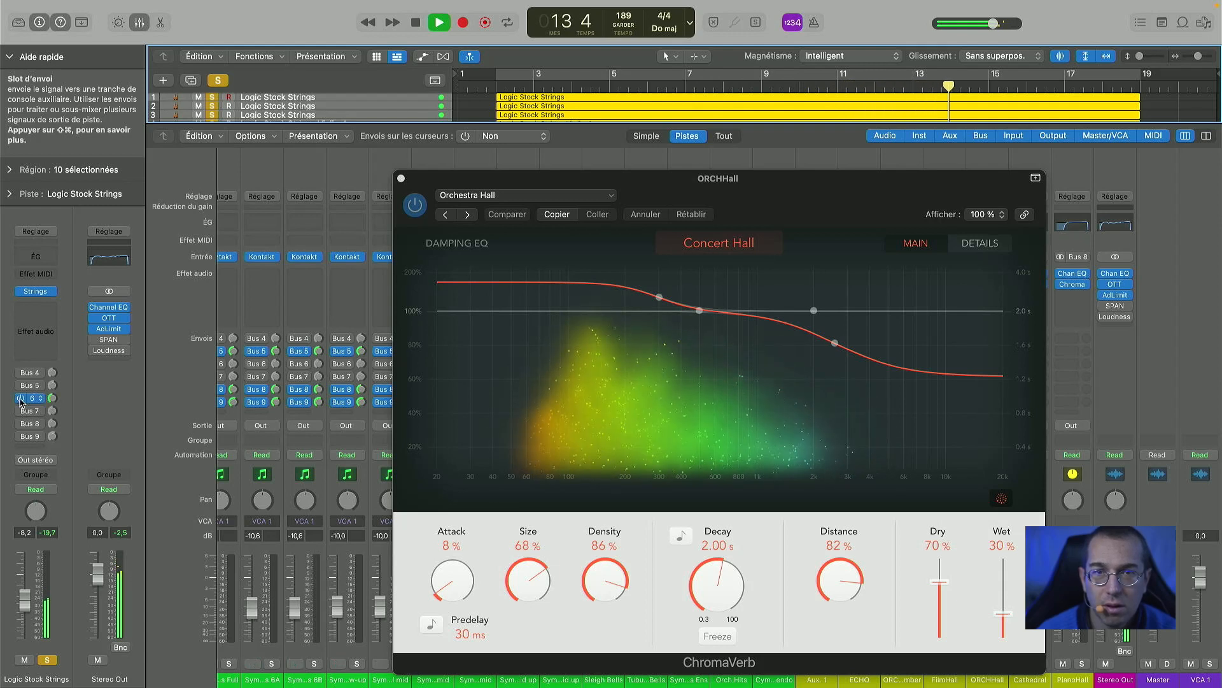
key("space")
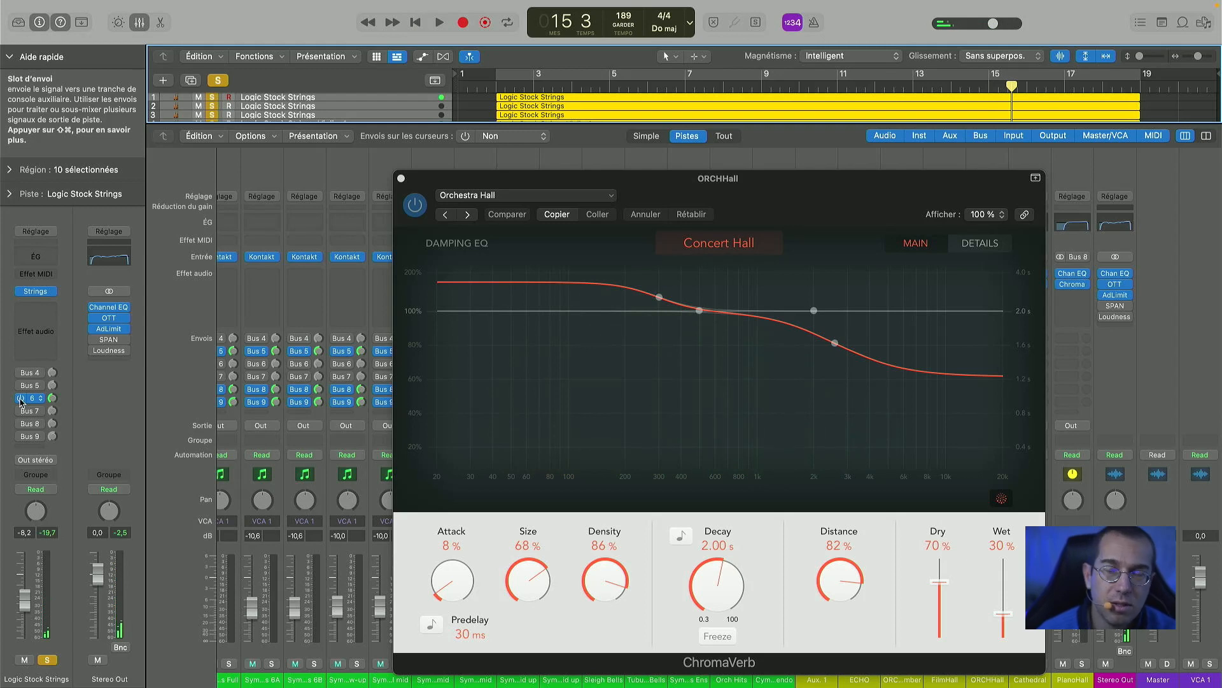
- Replace the active Bus 6 send with Bus 7 on the strings and display the ChromaVerb of the Cathedral aux
left_click(401, 178)
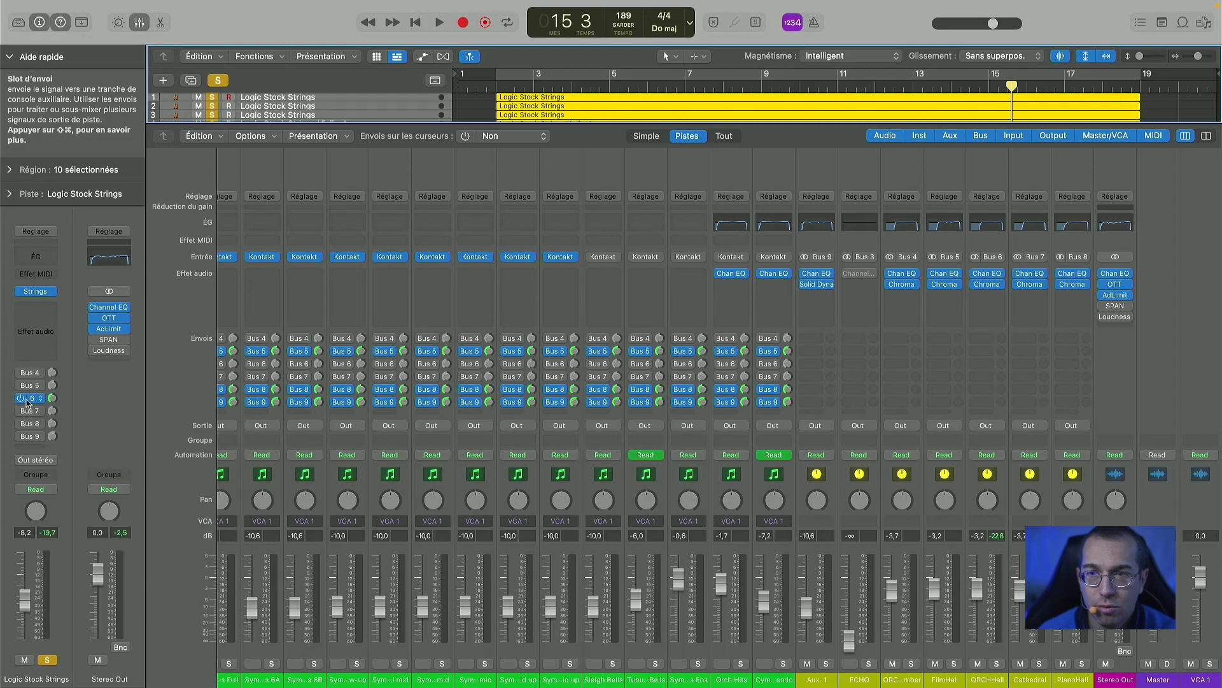
left_click(21, 410)
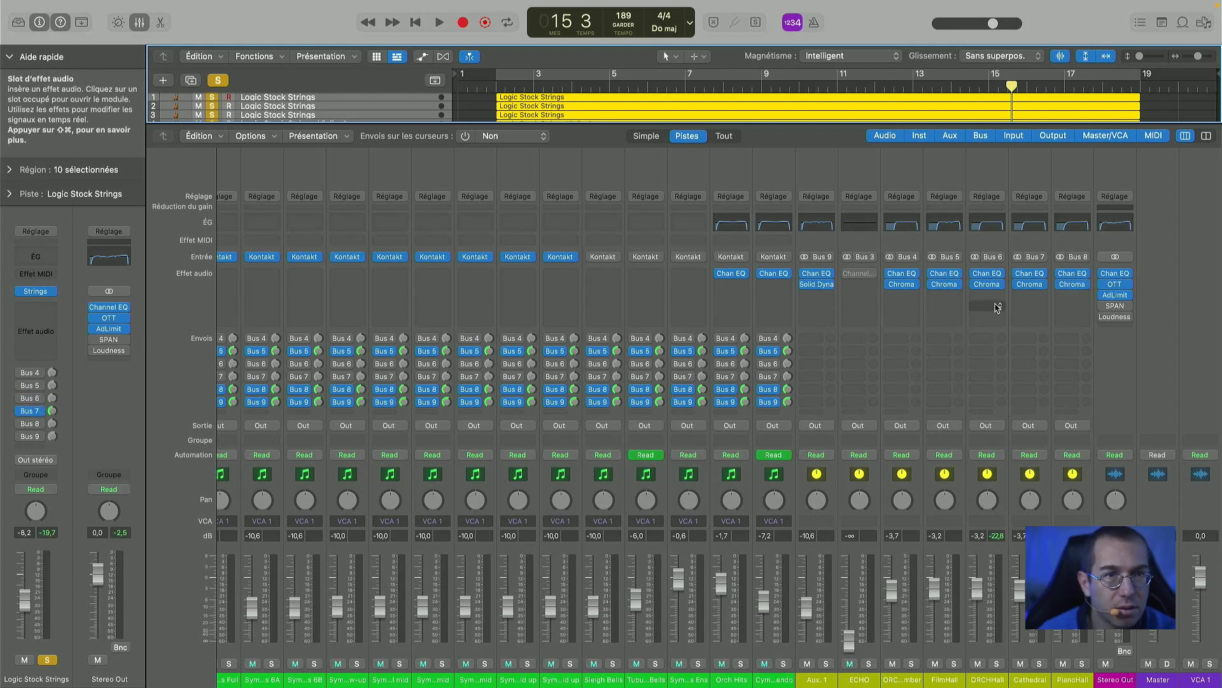
left_click(1030, 284)
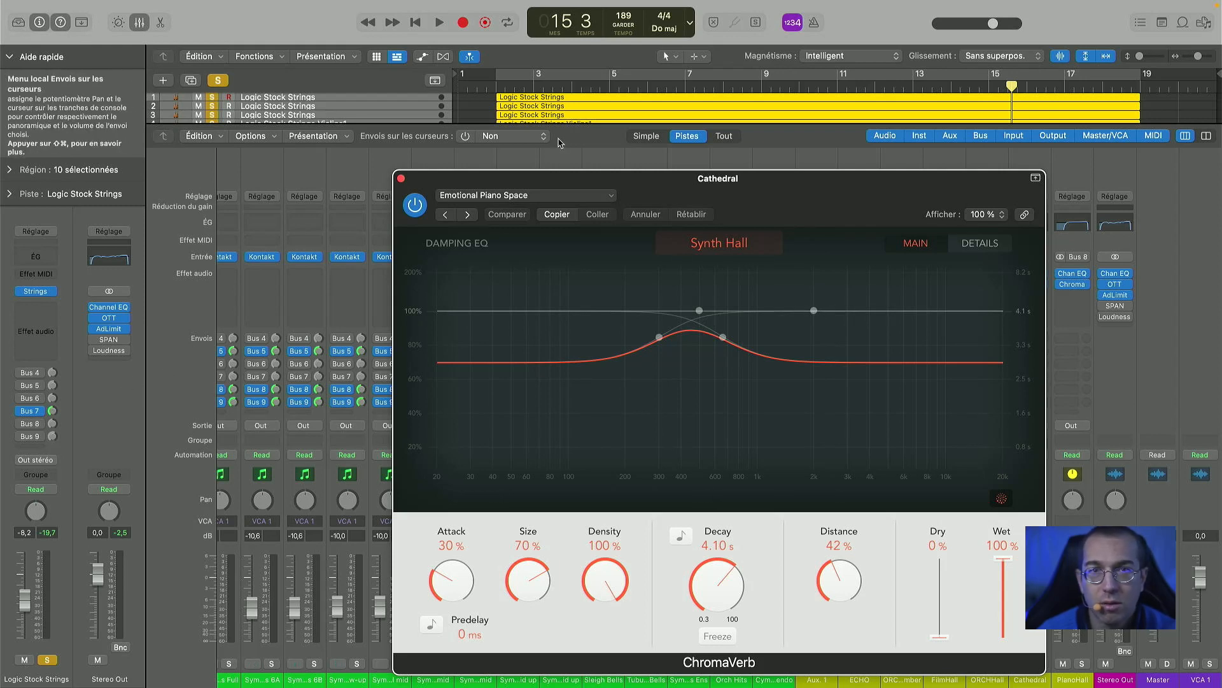
- Compare the strings from bar 2 with the Bus 7 send bypassed and enabled, listening through the Emotional Piano Space preset
left_click(497, 88)
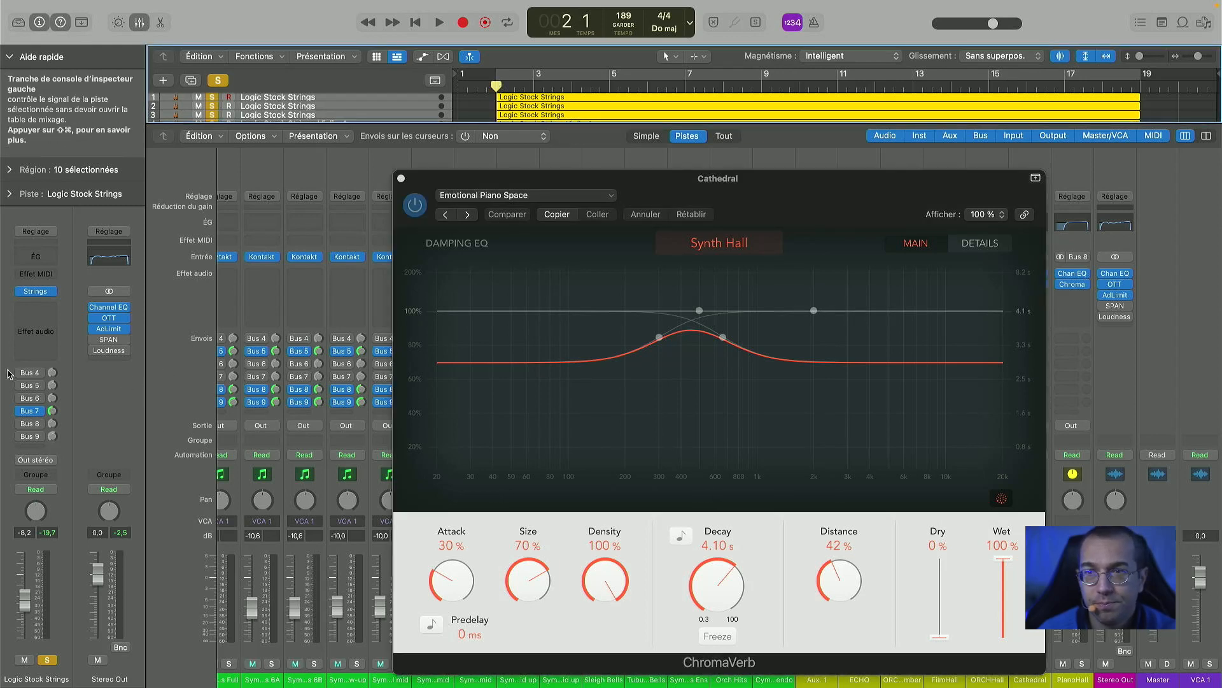
key("space")
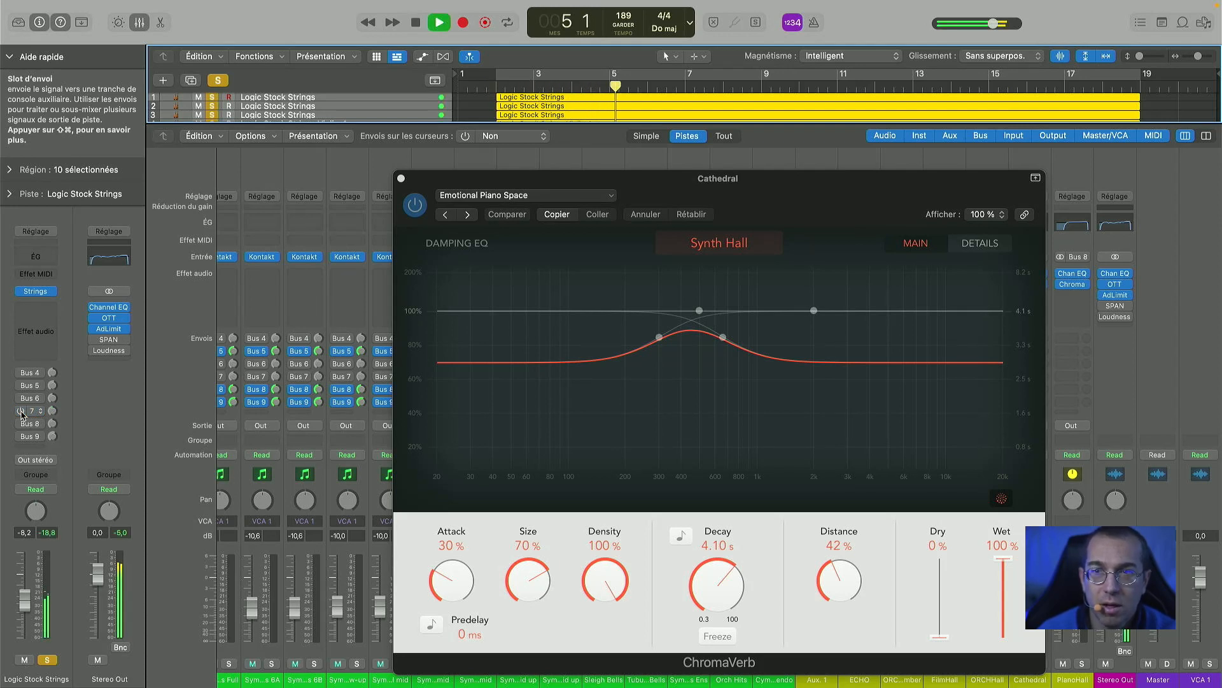
left_click(20, 410)
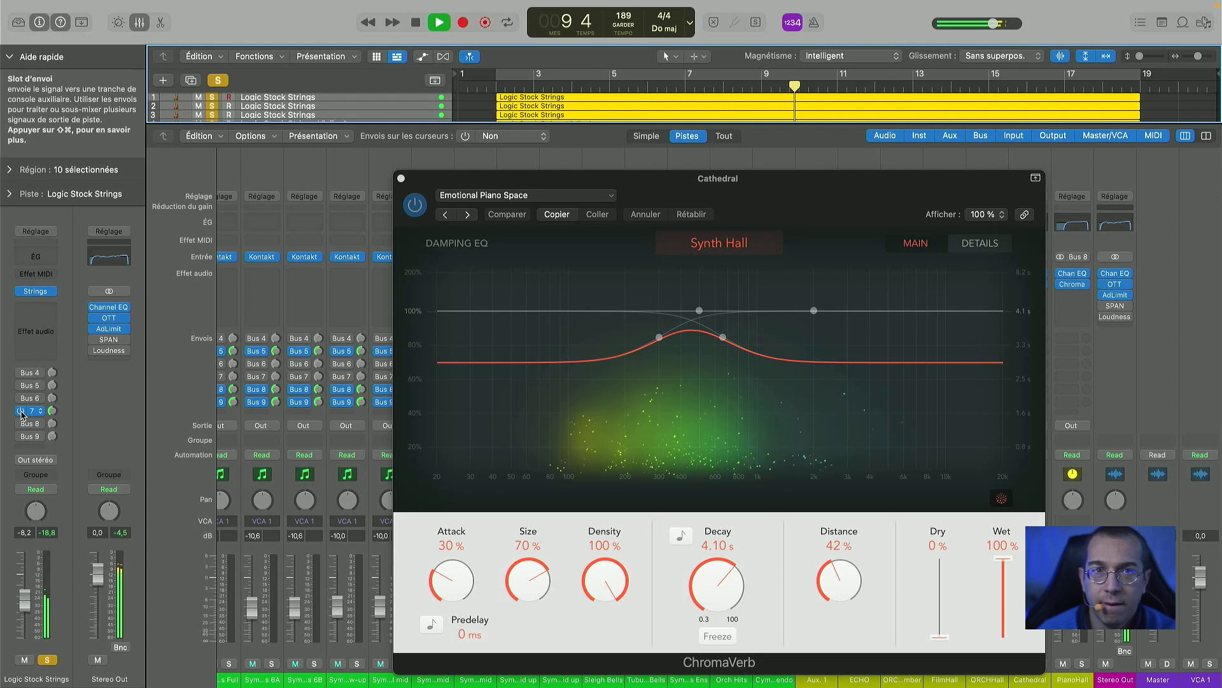
key("space")
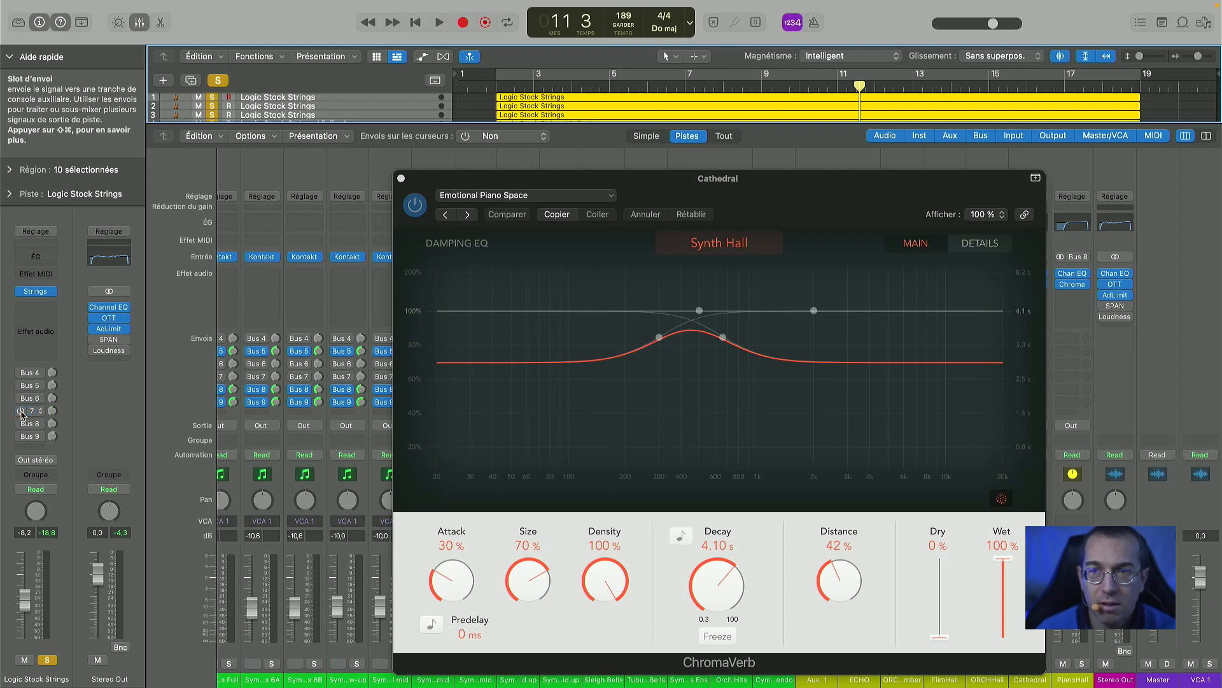
key("space")
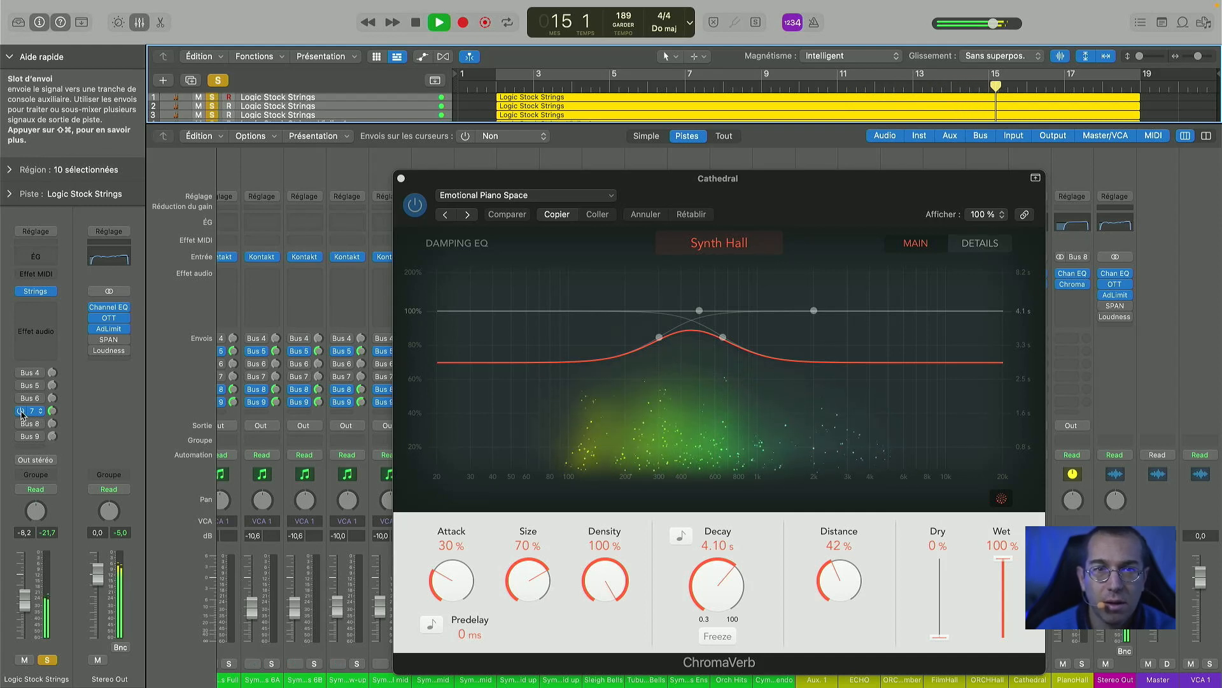
key("space")
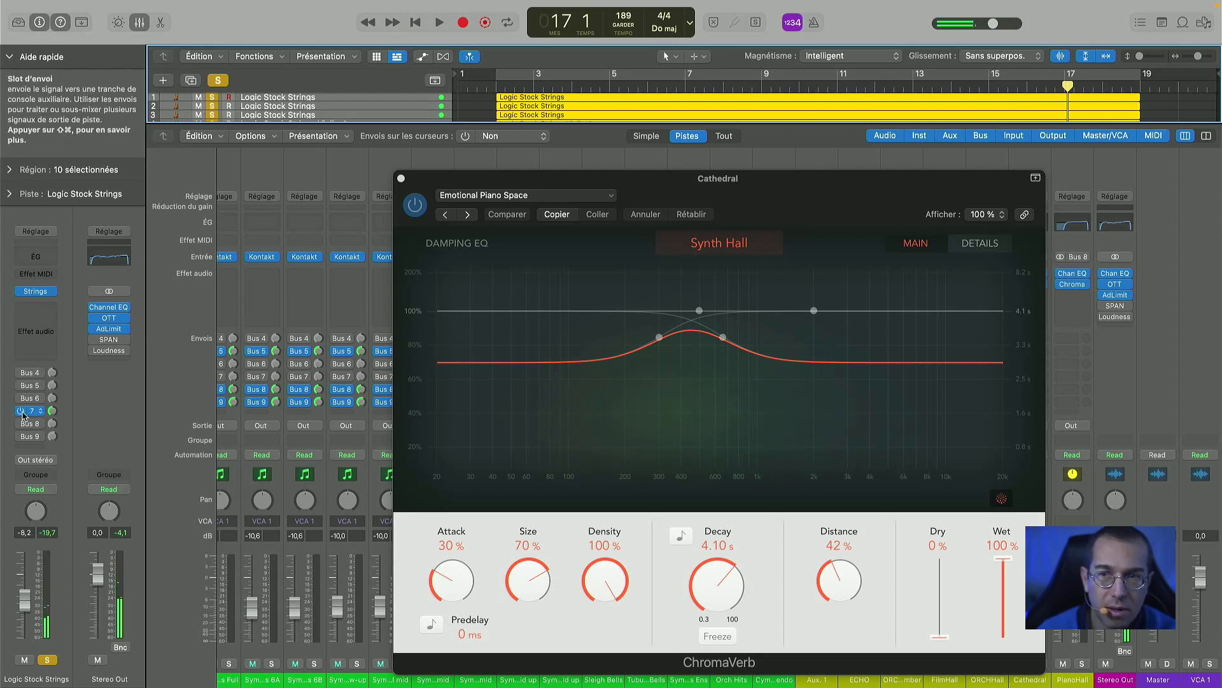
- Replace the active Bus 7 send with Bus 8 on the strings and display the ChromaVerb of the PianoHall aux
left_click(401, 178)
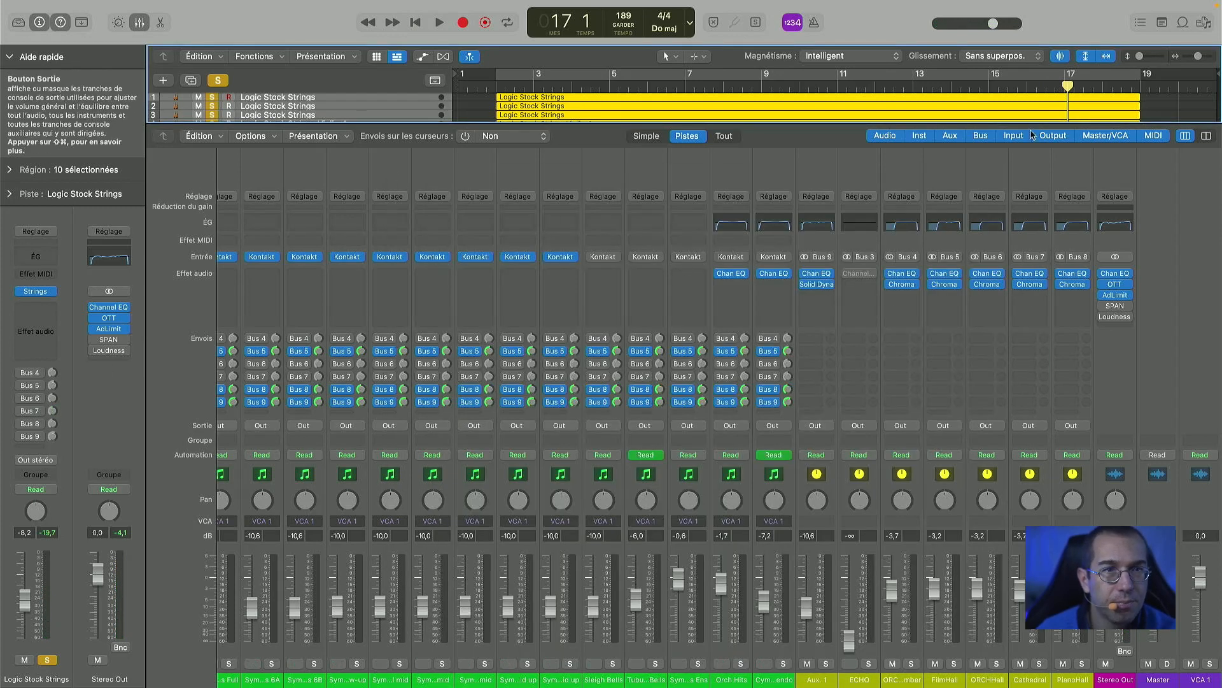
left_click(1072, 284)
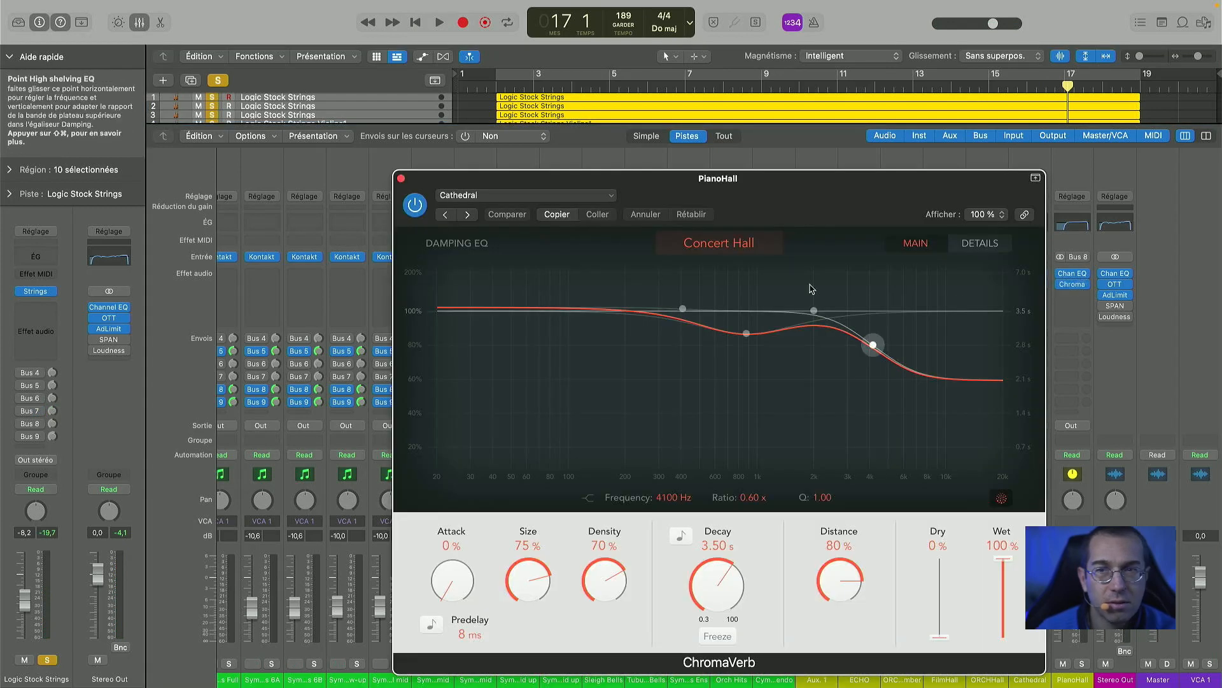
left_click(19, 425)
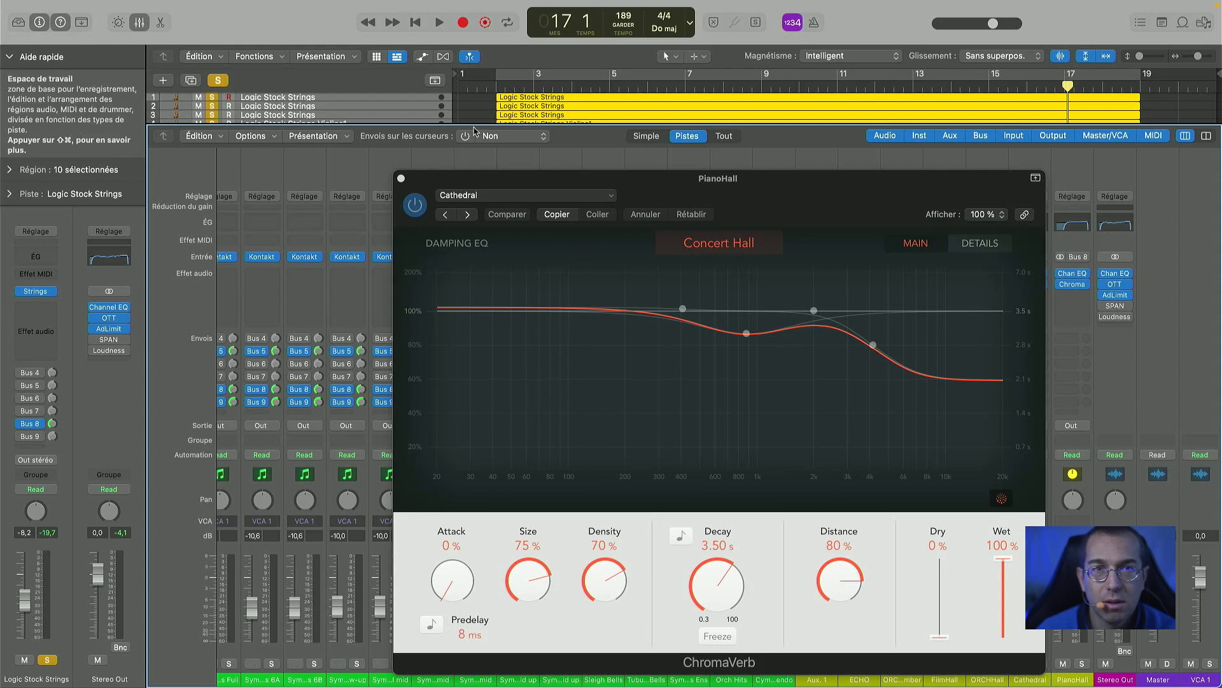
left_click(450, 181)
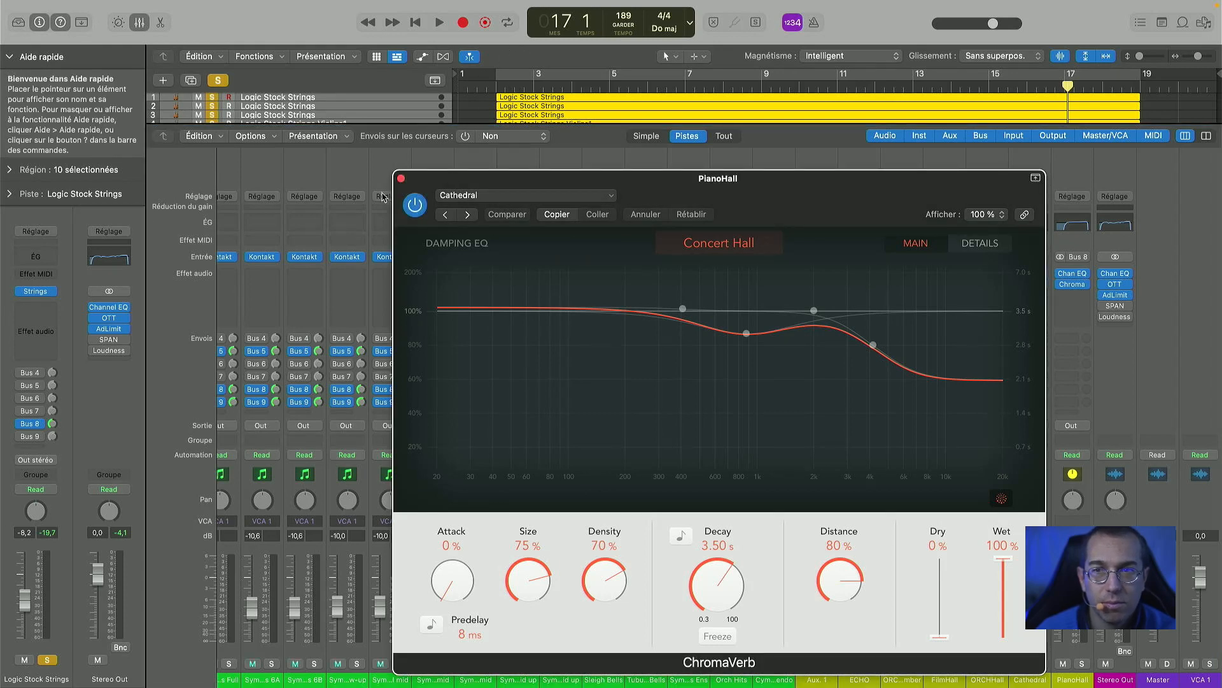
- Compare the strings from bar 2 with the Bus 8 send bypassed and enabled, listening through the Cathedral preset
left_click(496, 85)
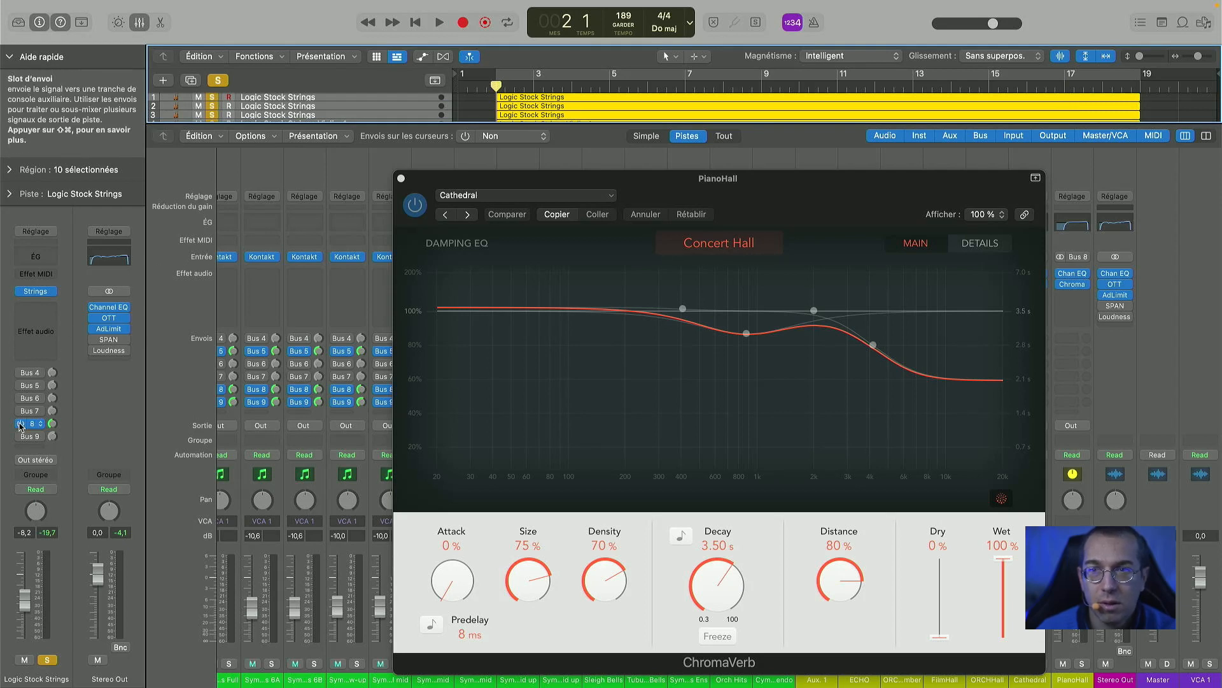
key("space")
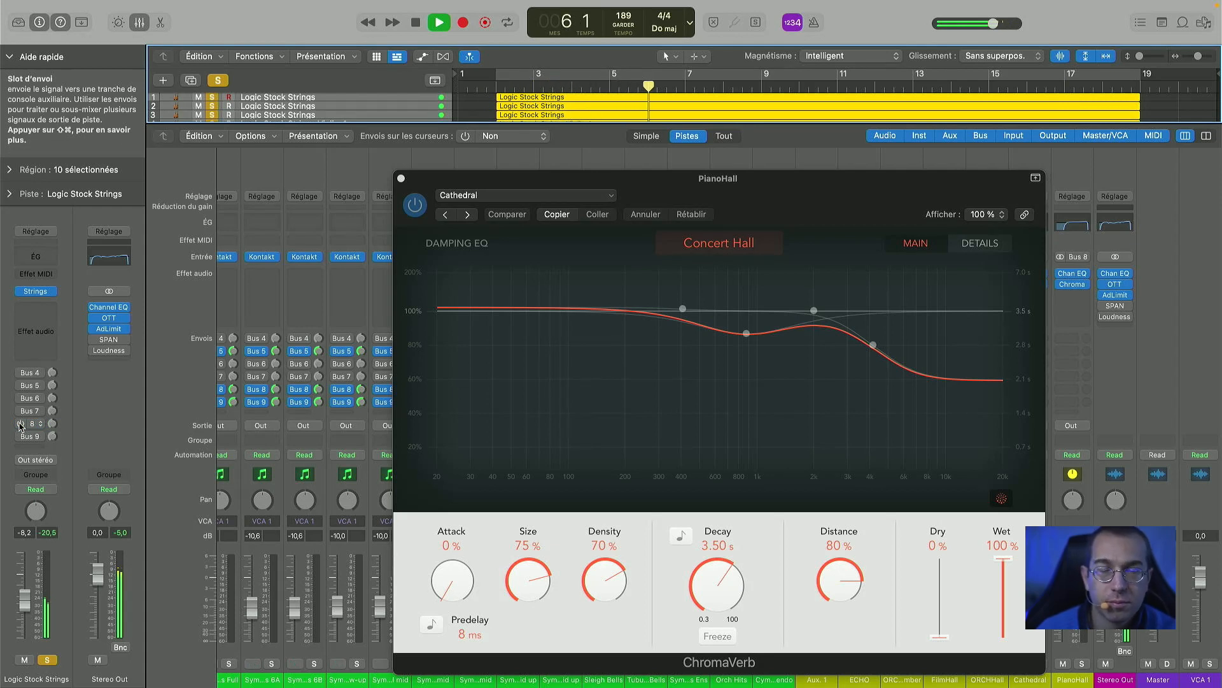
left_click(21, 424)
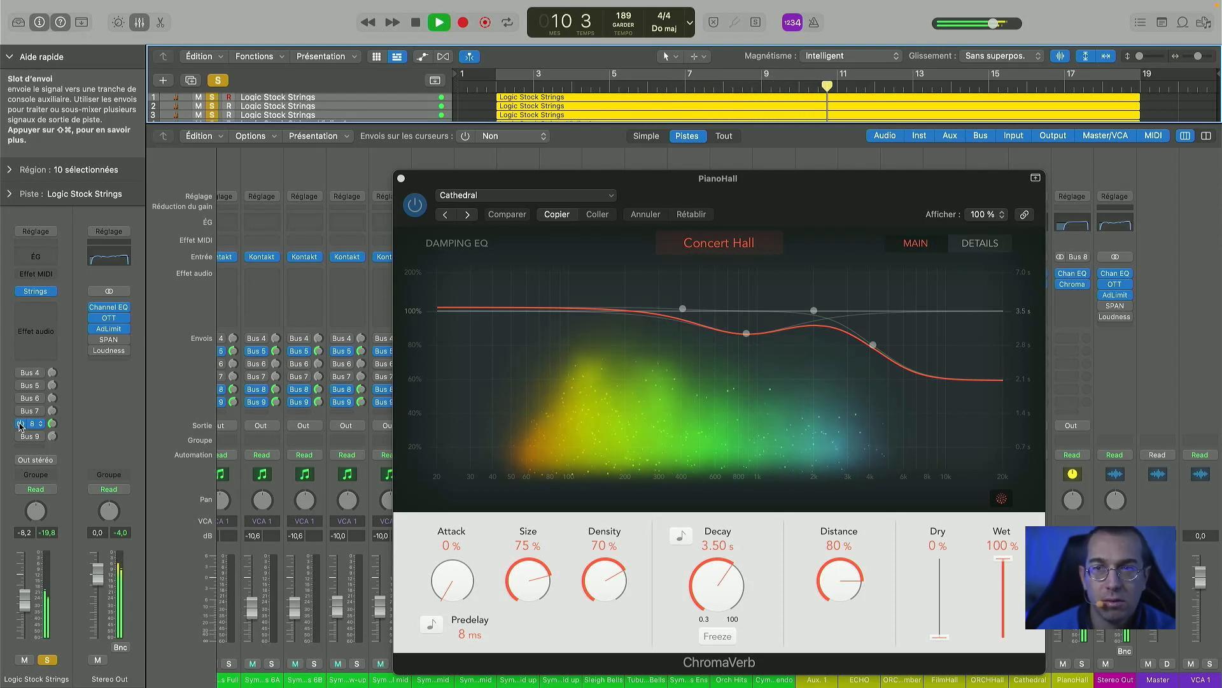
key("space")
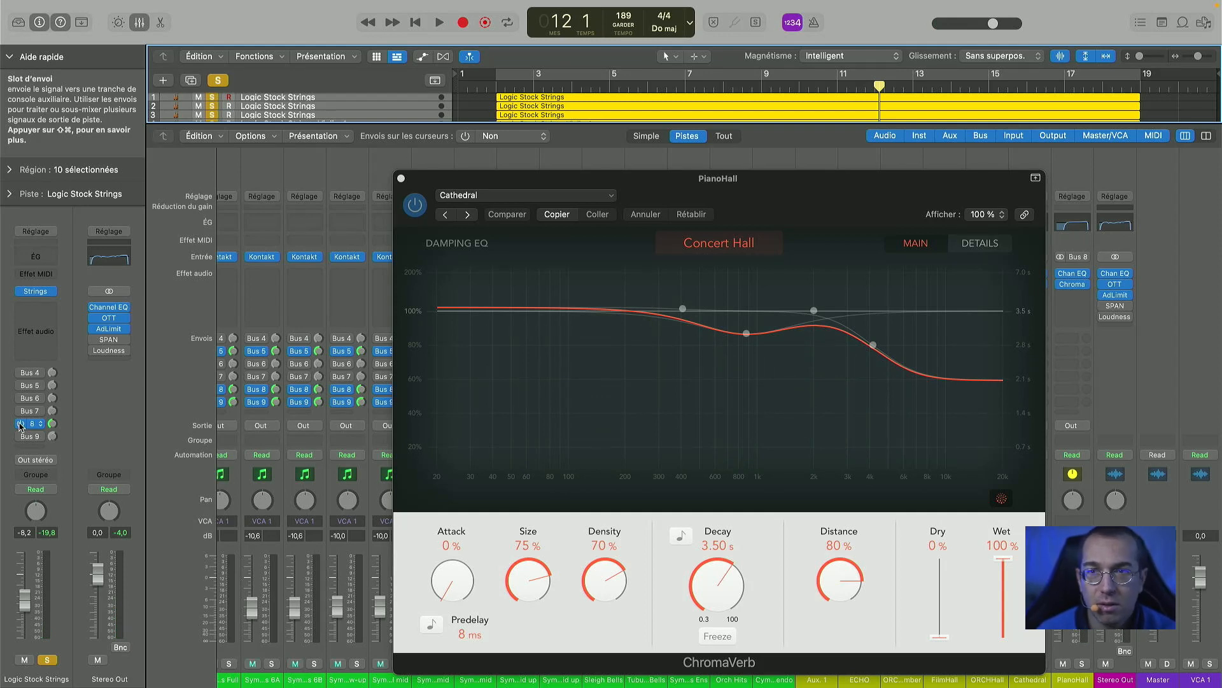
key("space")
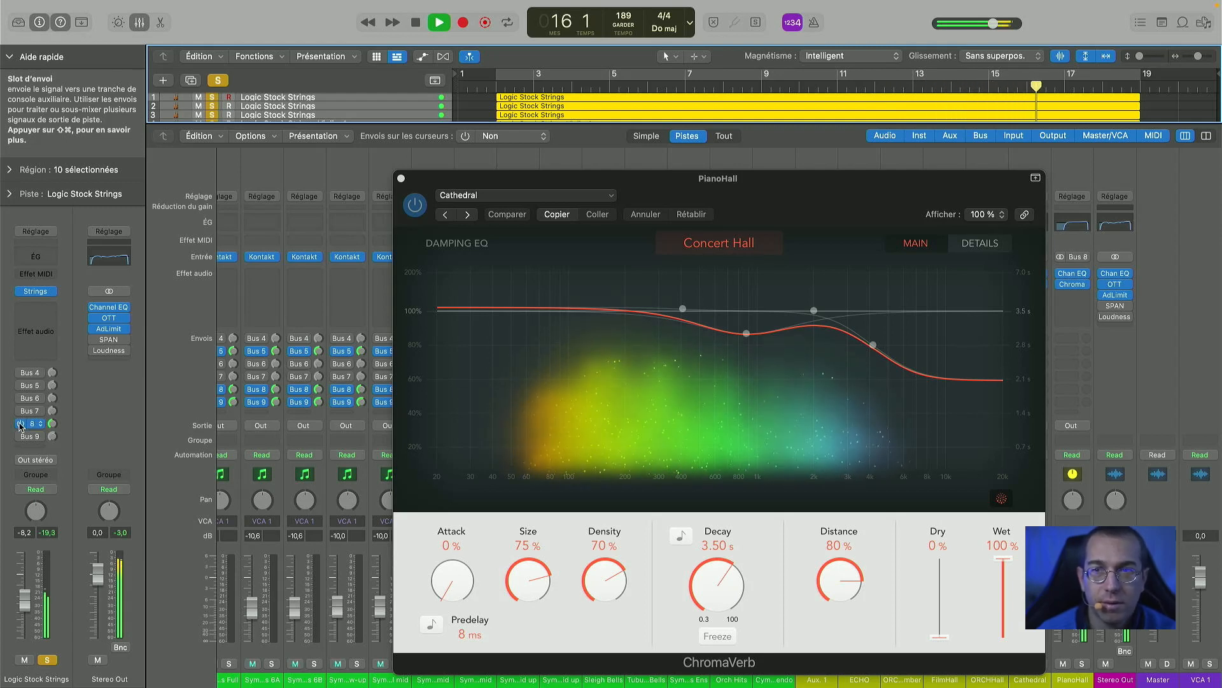
key("space")
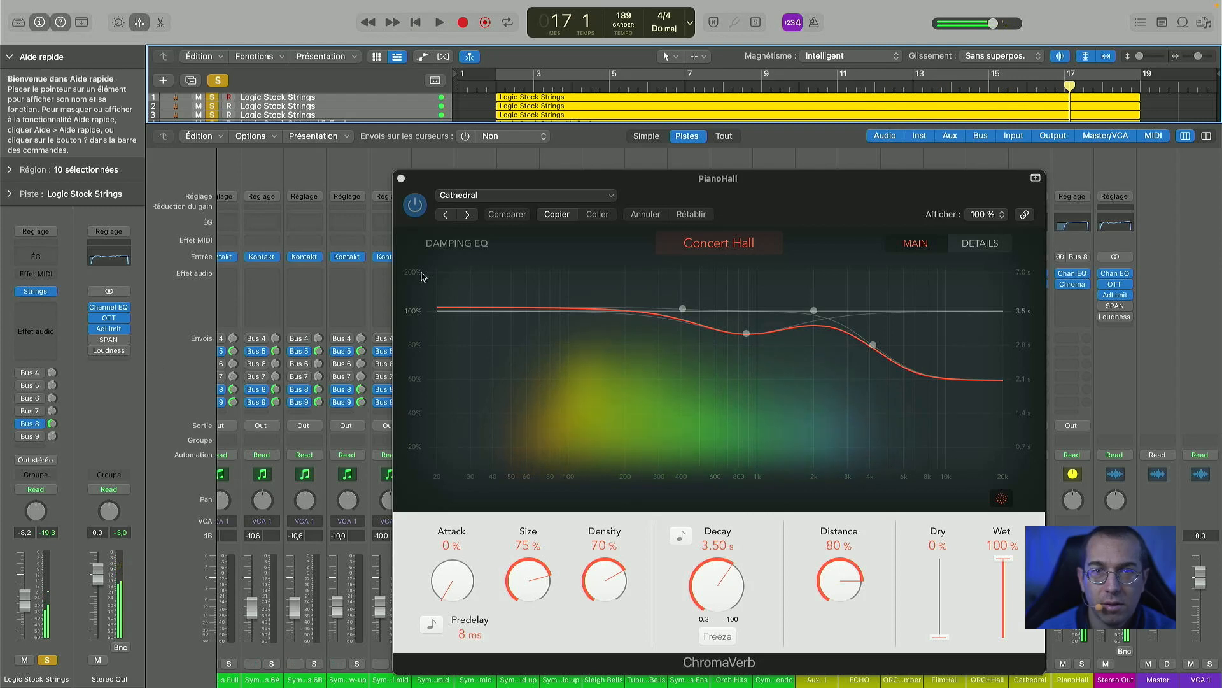
- Close the PianoHall reverb and restore the Bus 5 and Bus 8 sends together on the strings
left_click(401, 178)
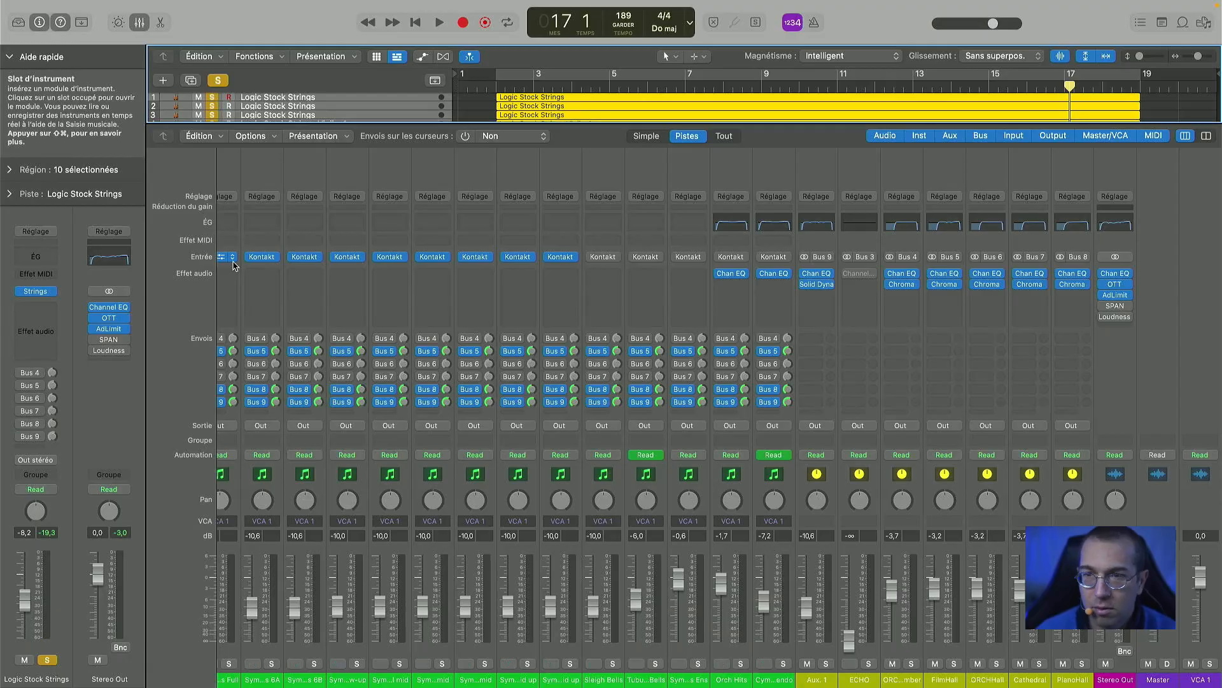
key("super+z")
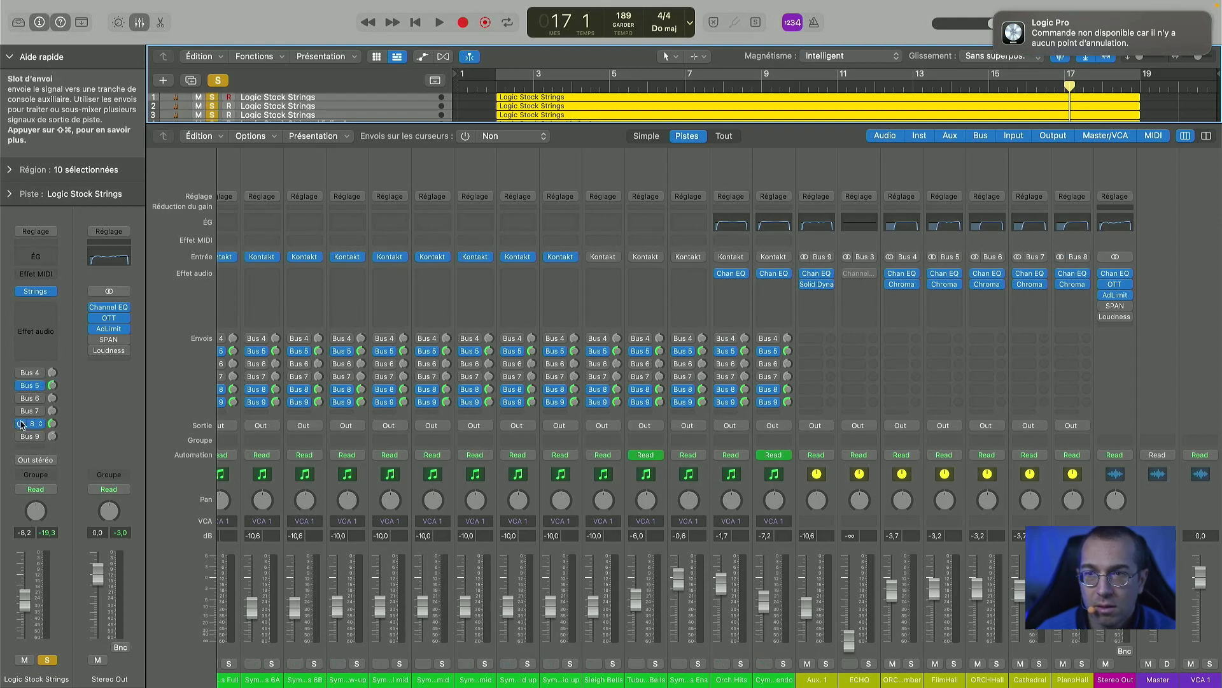
- Listen to the Logic Stock Strings from bar 2 with the Bus 5 and Bus 8 sends active, and hide the mixer
key("space")
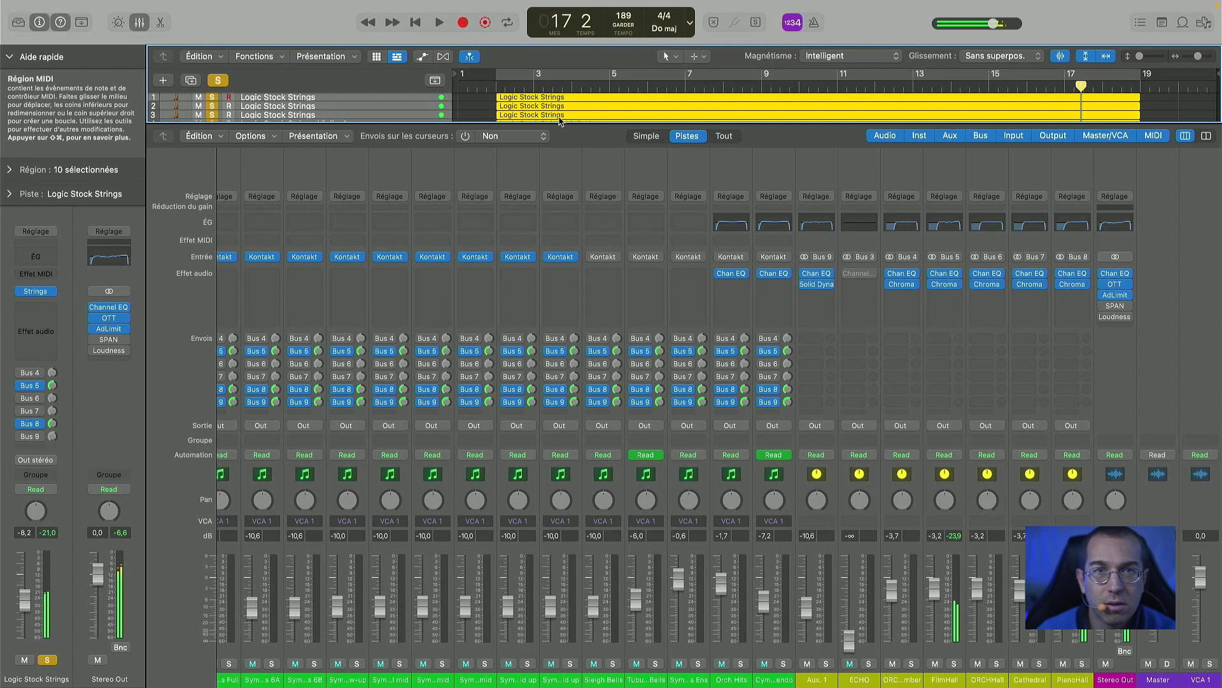
key("space")
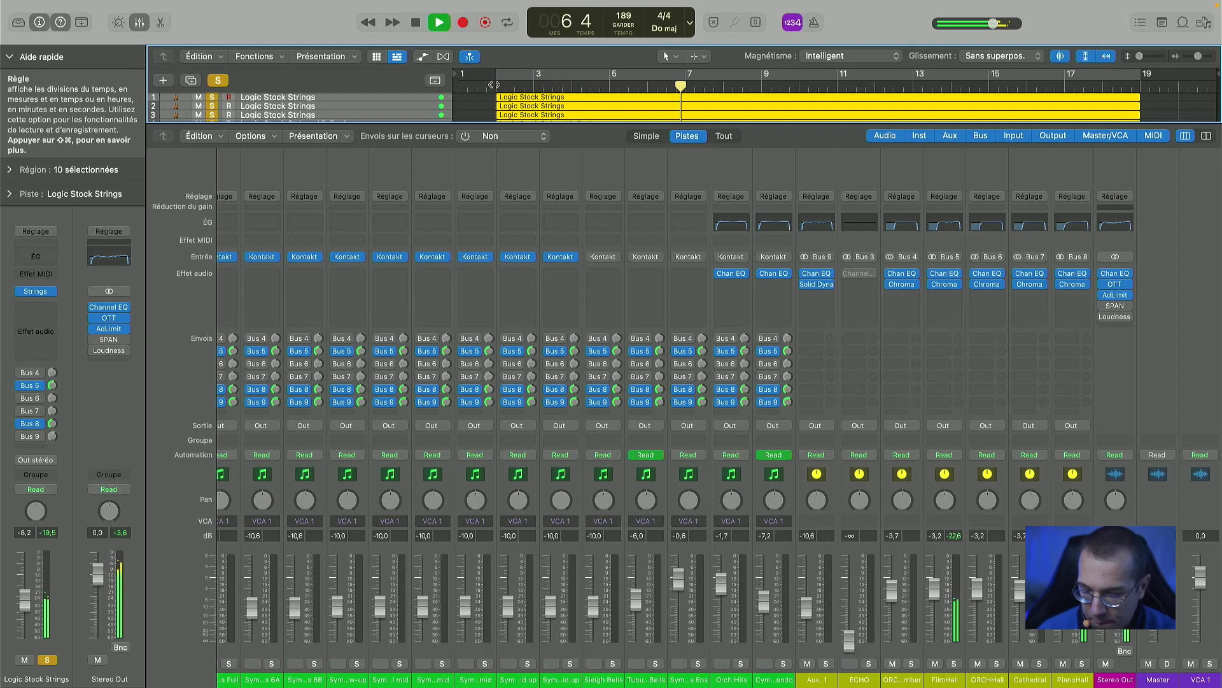
key("x")
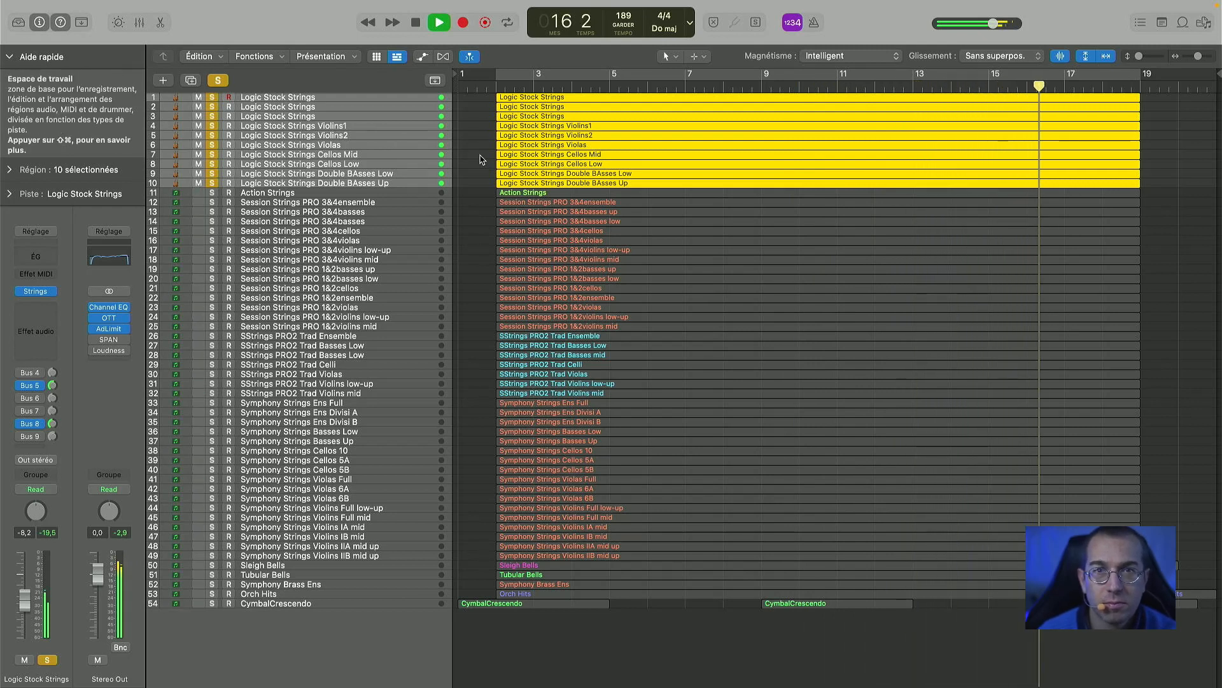
key("space")
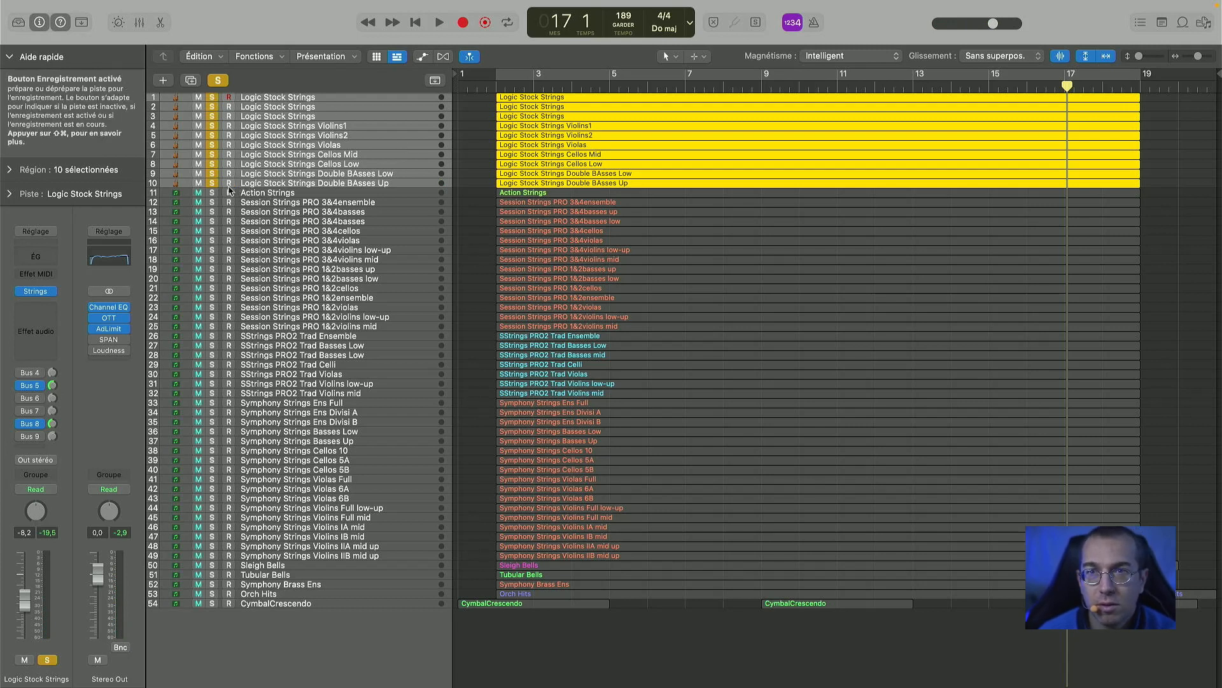
- Enlarge the ten Logic Stock Strings tracks and remove the solo from tracks 2 through 10, leaving only track 1 soloed
left_click_drag(180, 187, 196, 233)
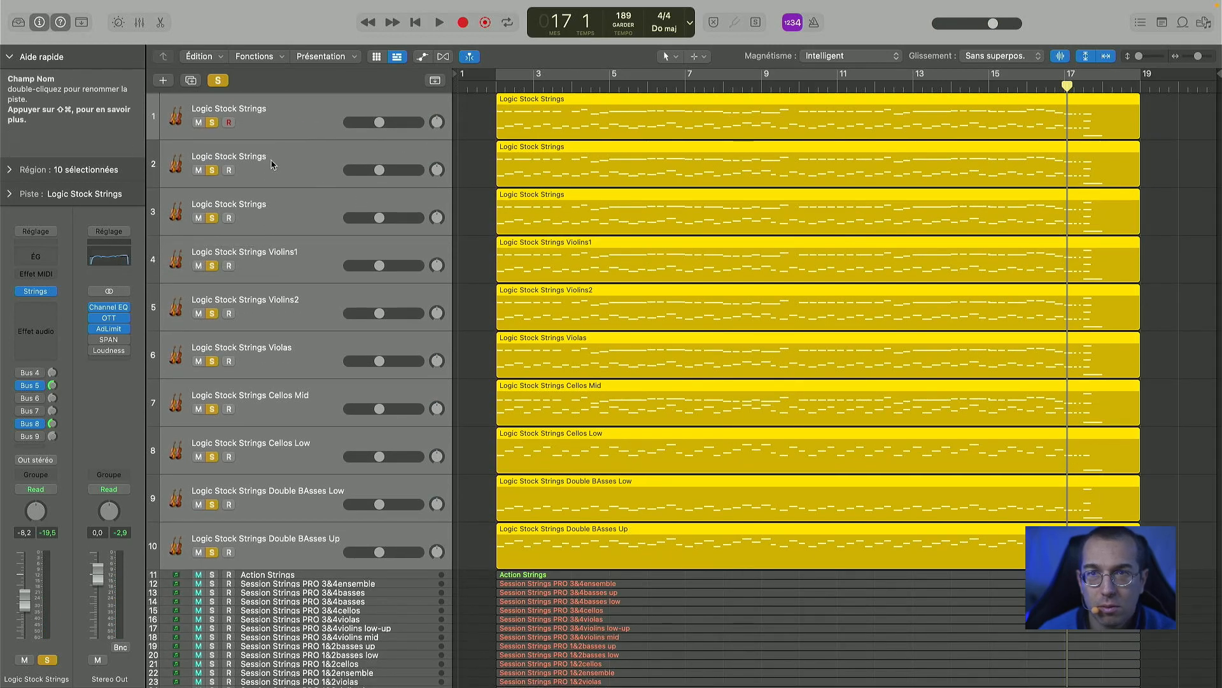
left_click(299, 168)
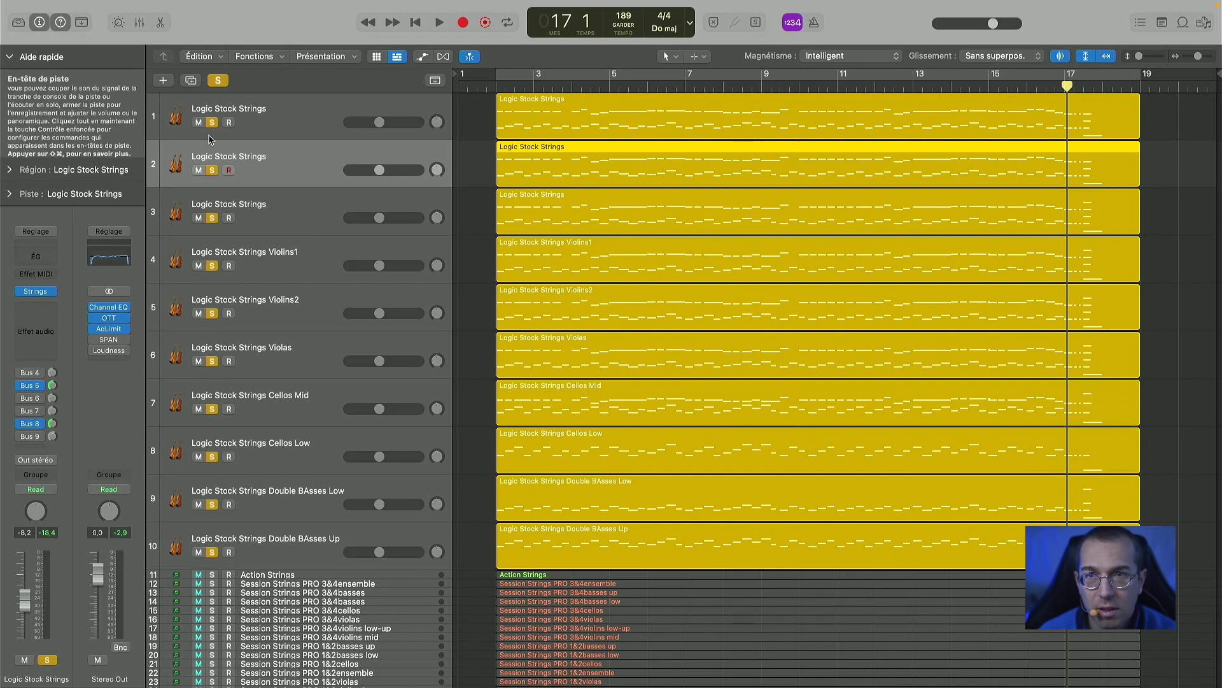
left_click(212, 170)
left_click(212, 218)
left_click(212, 265)
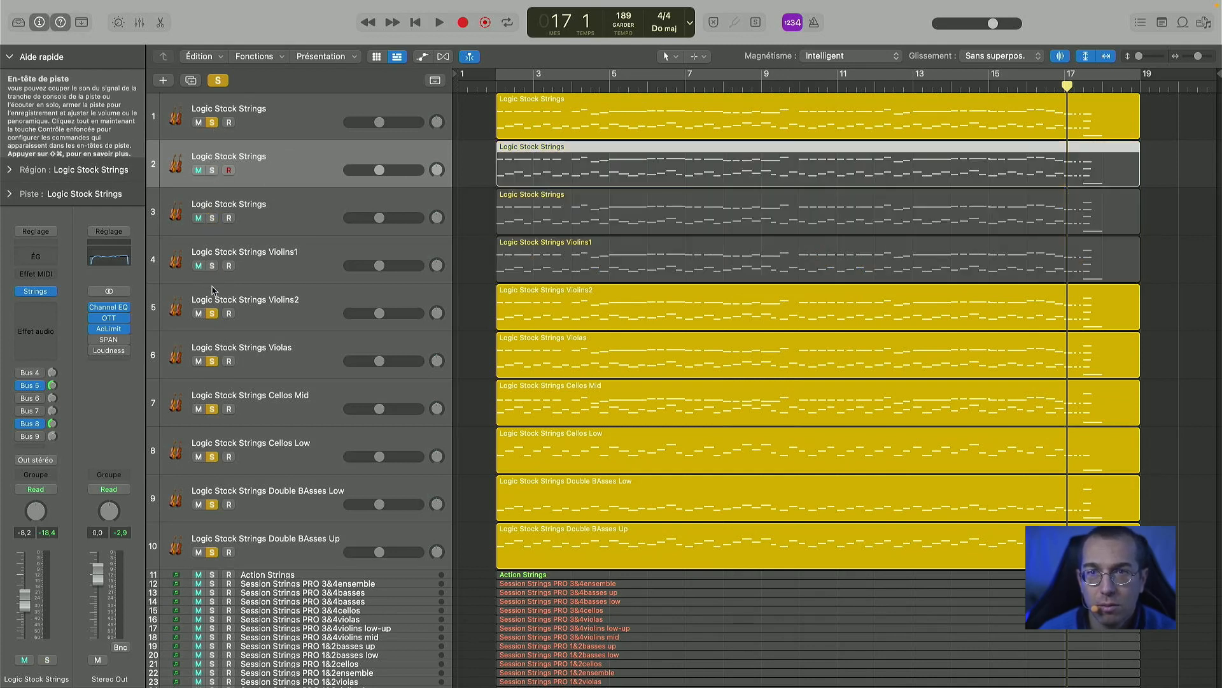
left_click(211, 321)
left_click(212, 313)
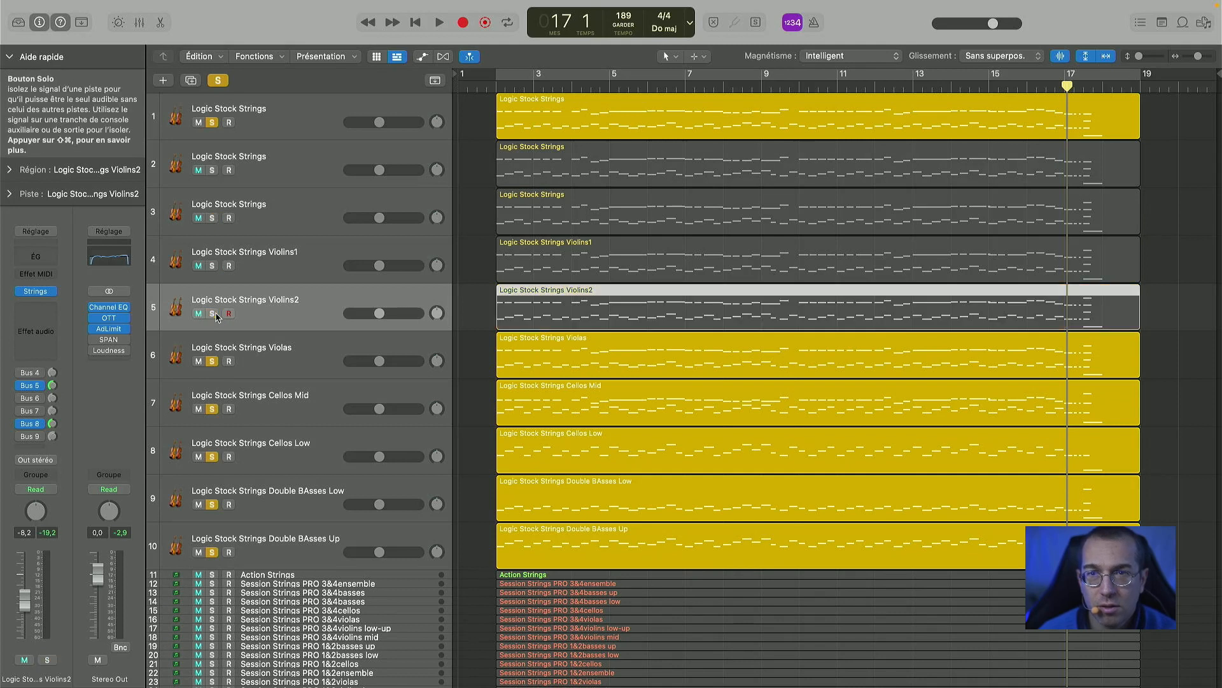
left_click(212, 361)
left_click(212, 409)
left_click(212, 457)
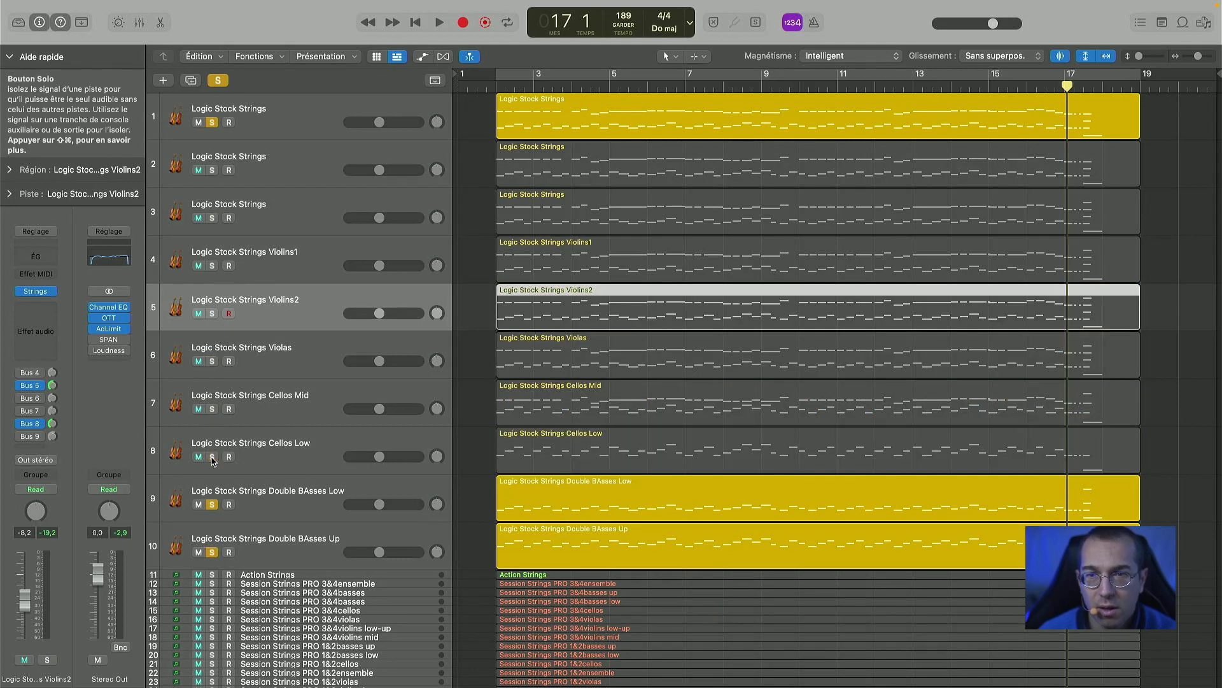
left_click(212, 505)
left_click(212, 552)
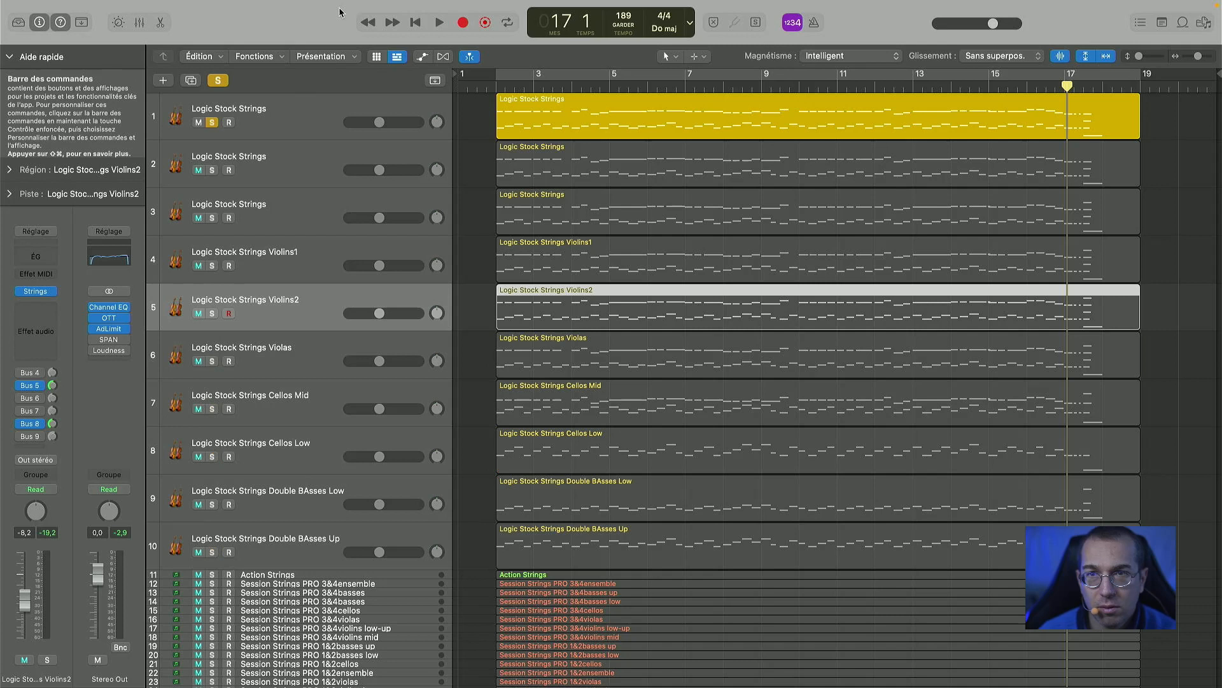
- Create a new track with the first Logic Stock Strings track's settings and review the instrument choices in its Studio Strings plug-in
left_click(302, 115)
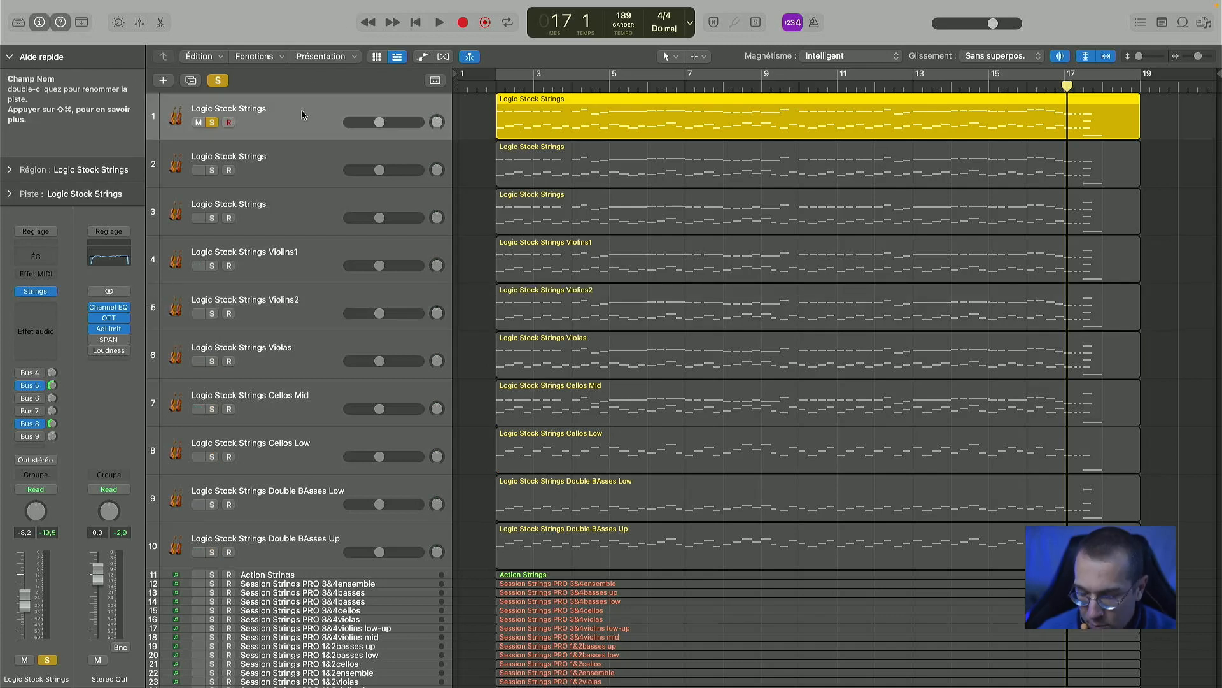
key("super+d")
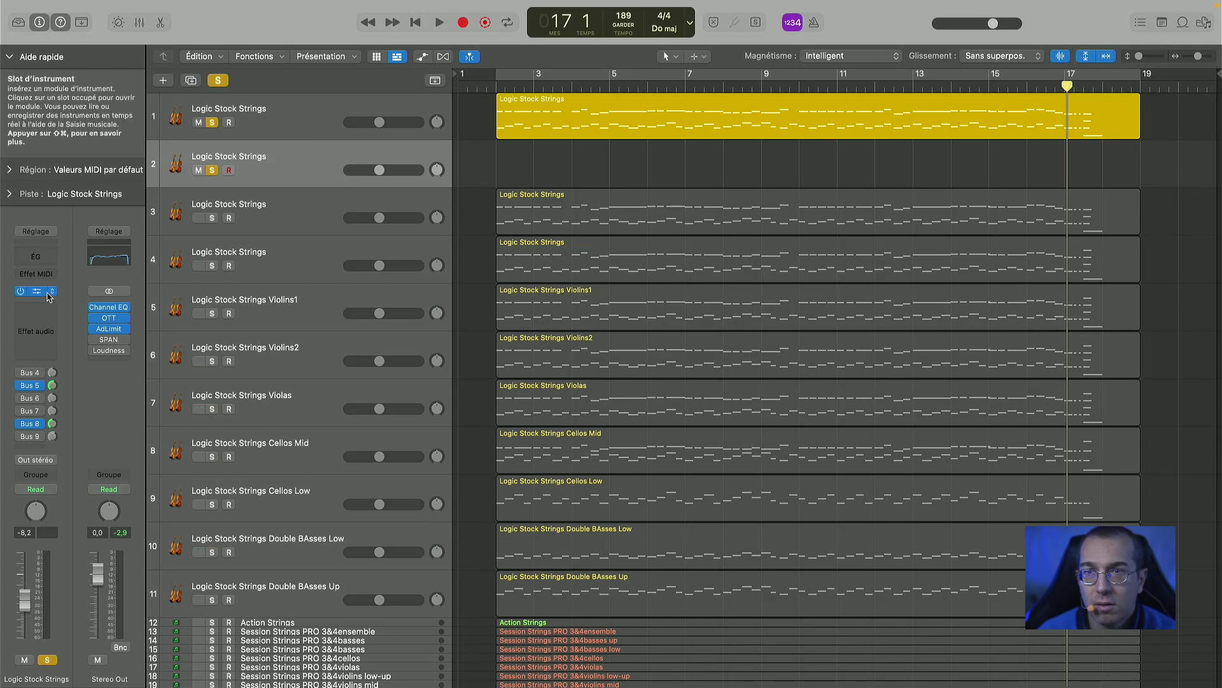
left_click(38, 292)
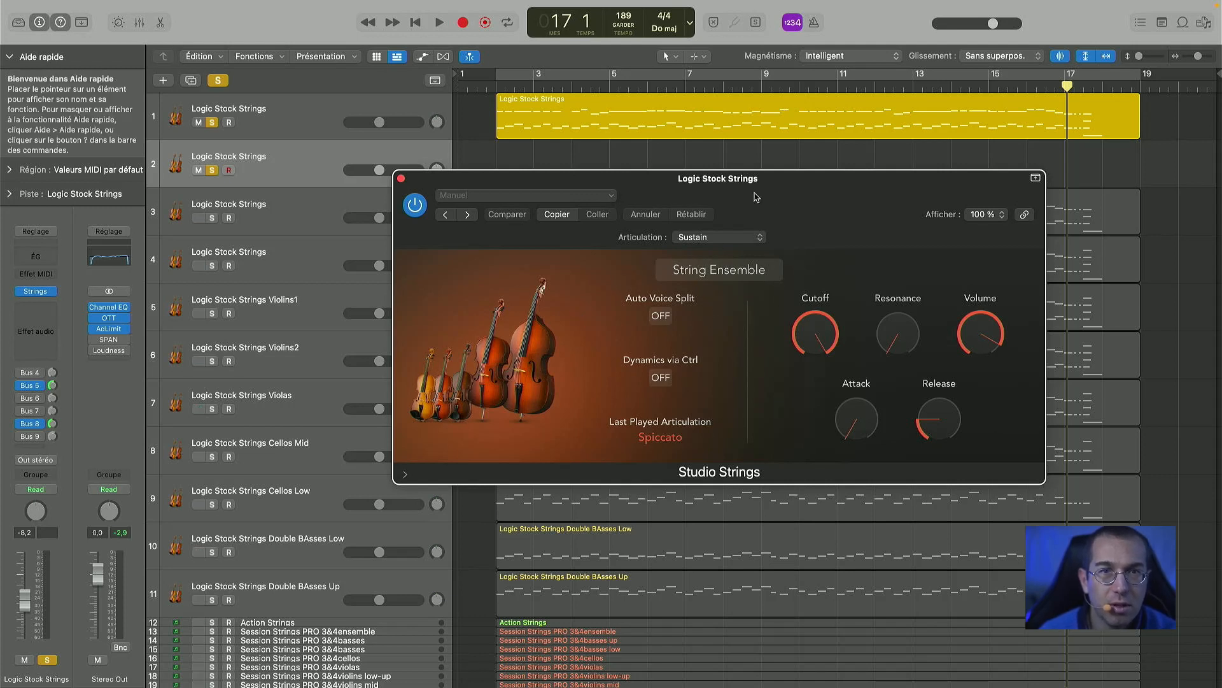
left_click(739, 271)
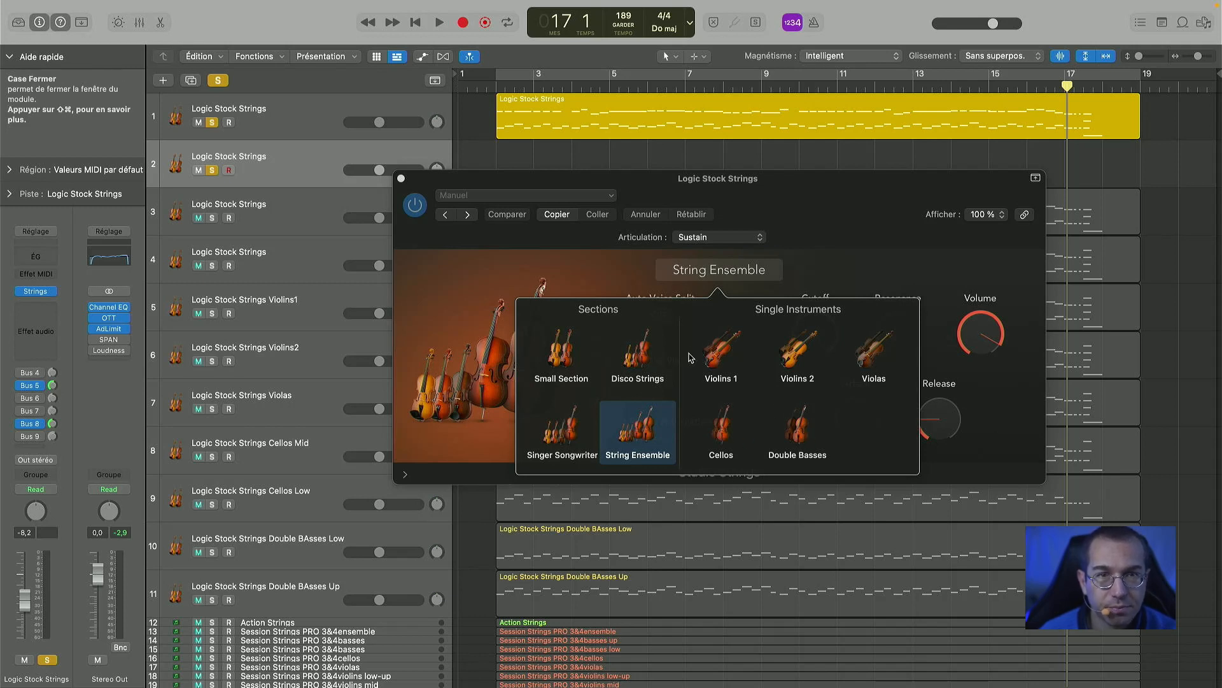
left_click(724, 274)
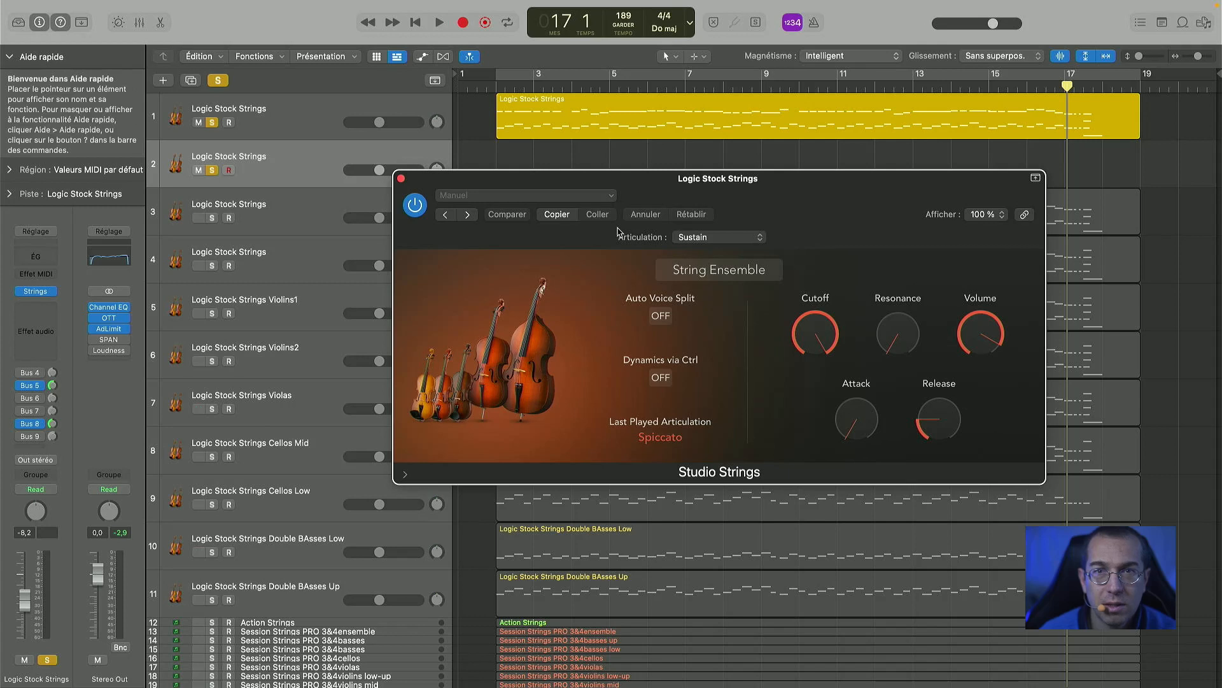
- Try the Spiccato articulation on the duplicate strings track, close its instrument and delete the track
left_click(711, 238)
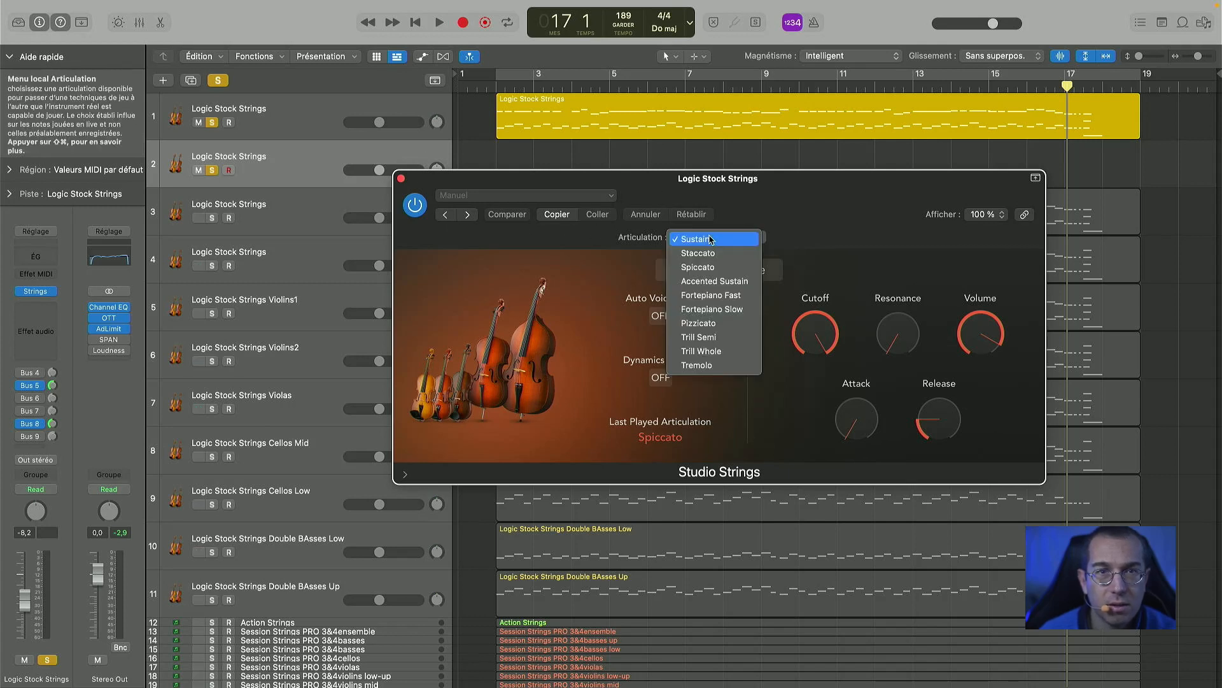
left_click(714, 270)
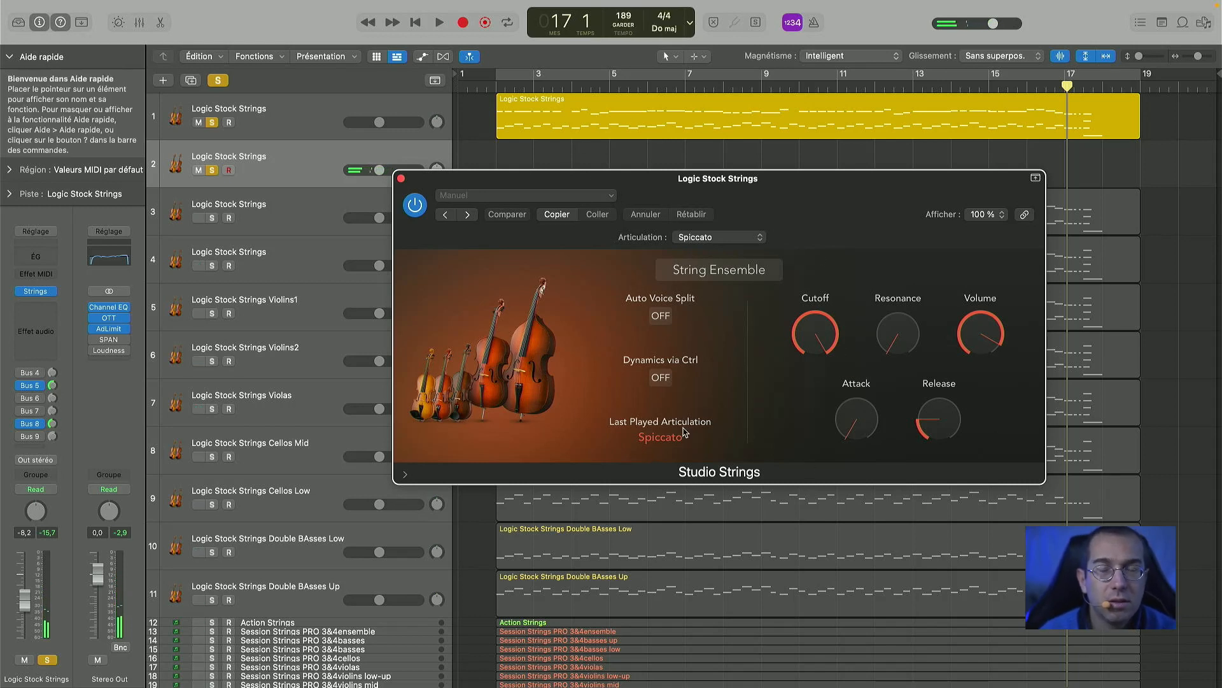
left_click(401, 180)
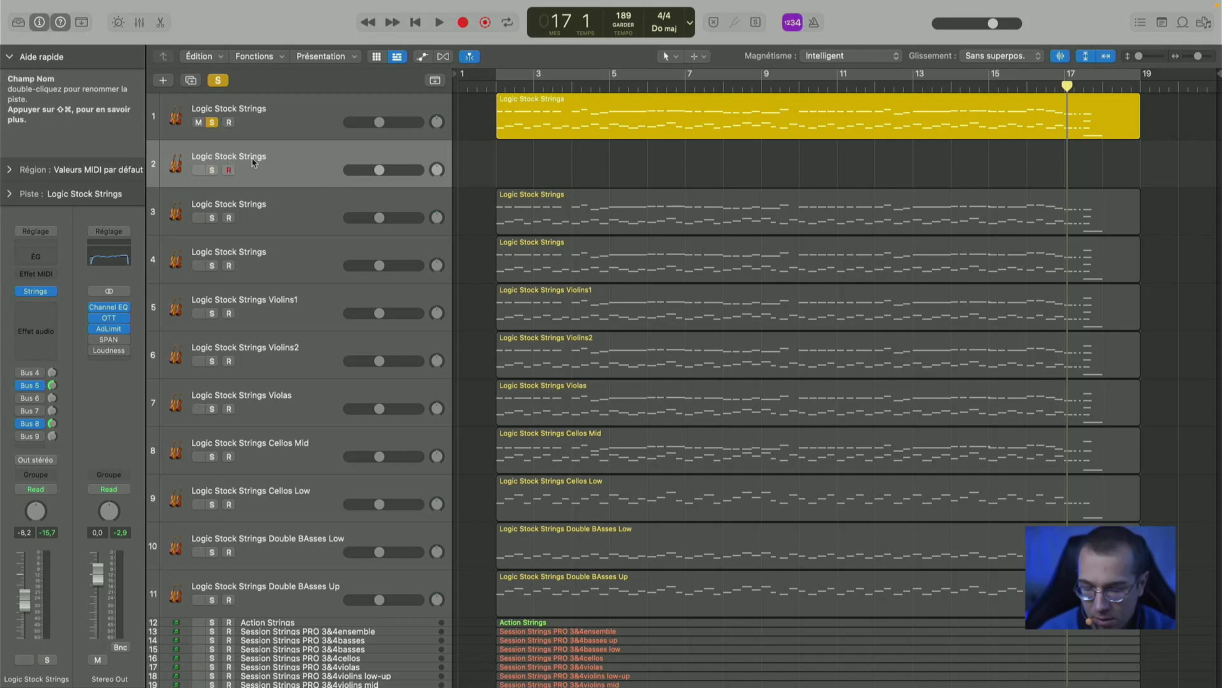
key("super+BackSpace")
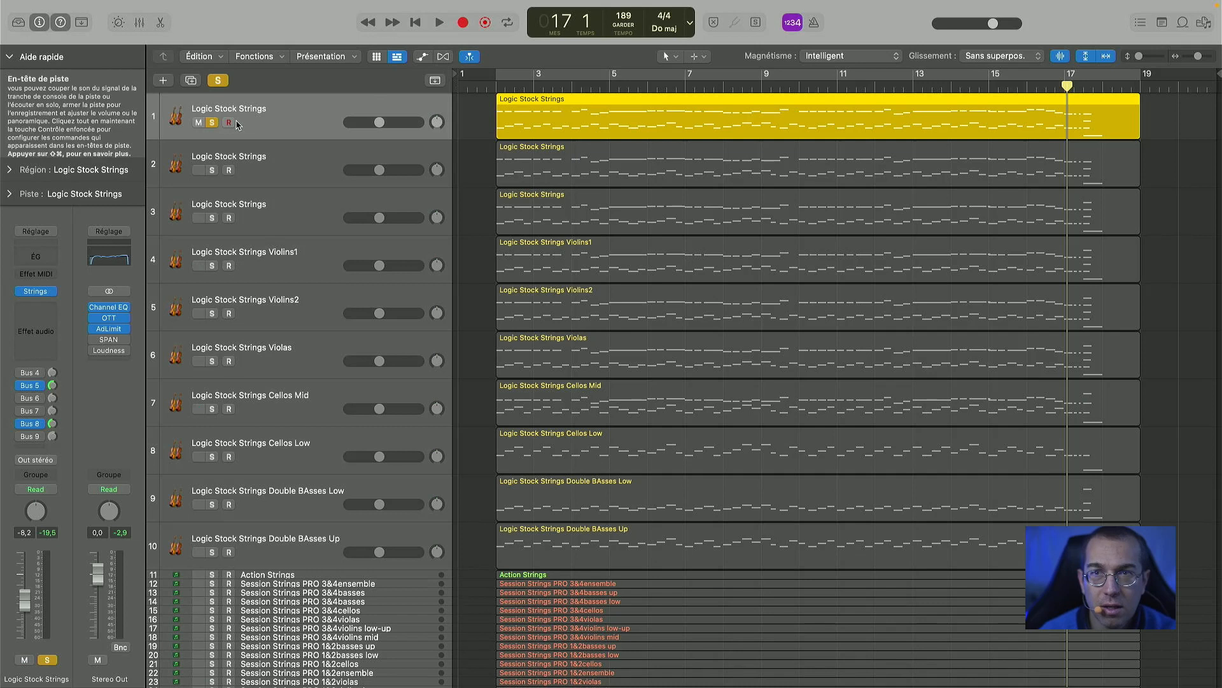
- Audition the String Ensemble on track 1 from bar 2 with its Studio Strings settings displayed, and close the instrument
left_click(36, 292)
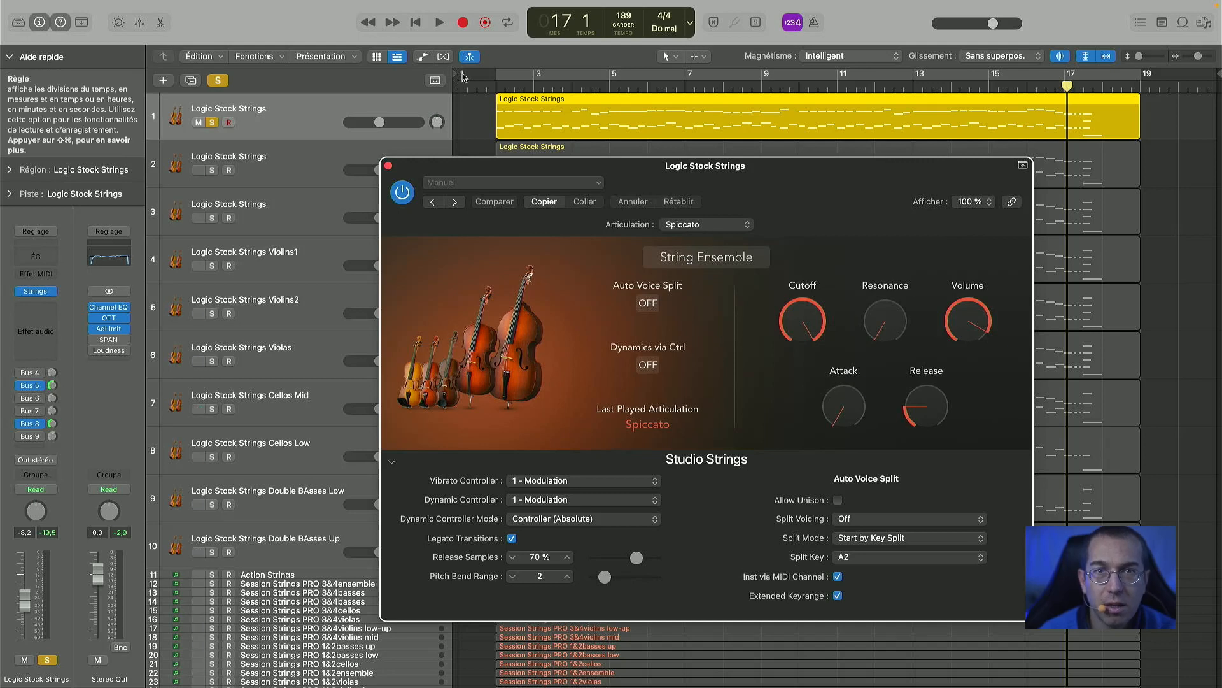
left_click(498, 85)
key("space")
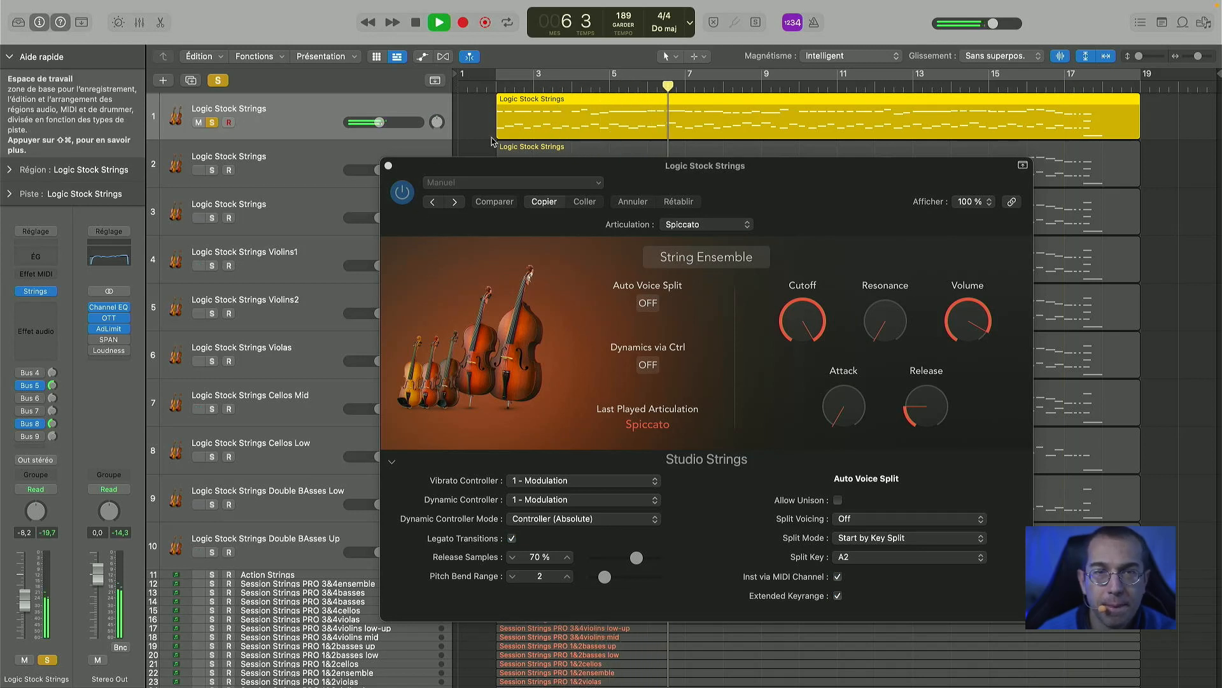
key("space")
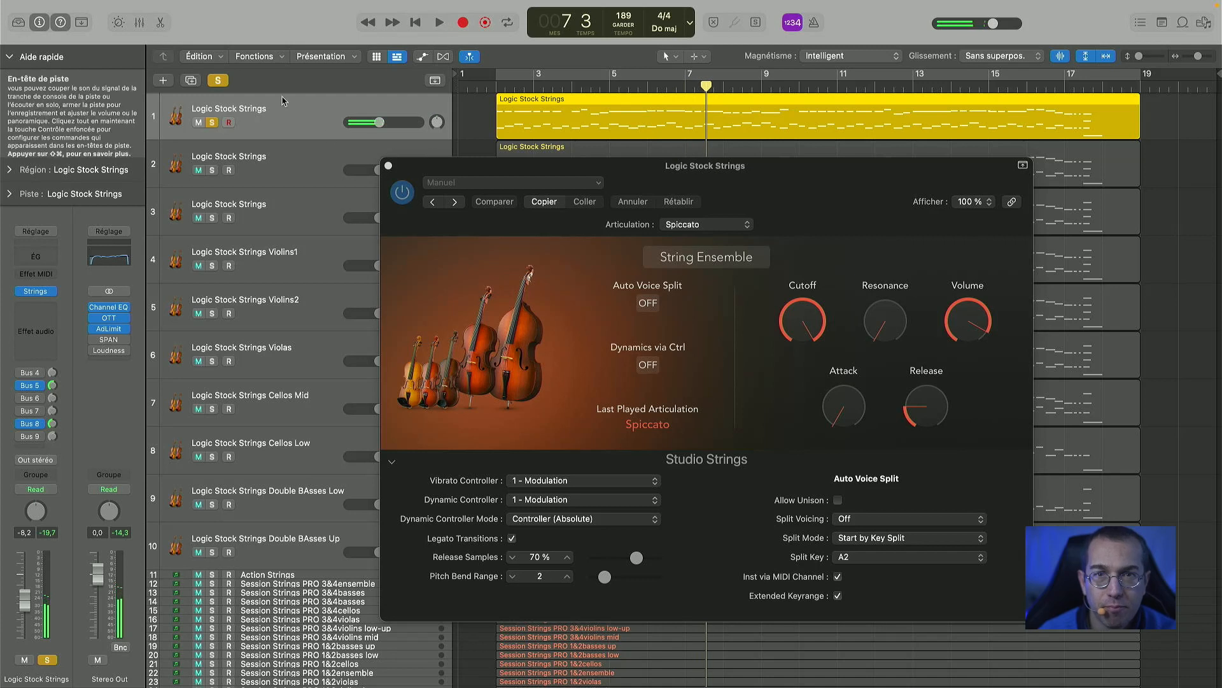
left_click(389, 166)
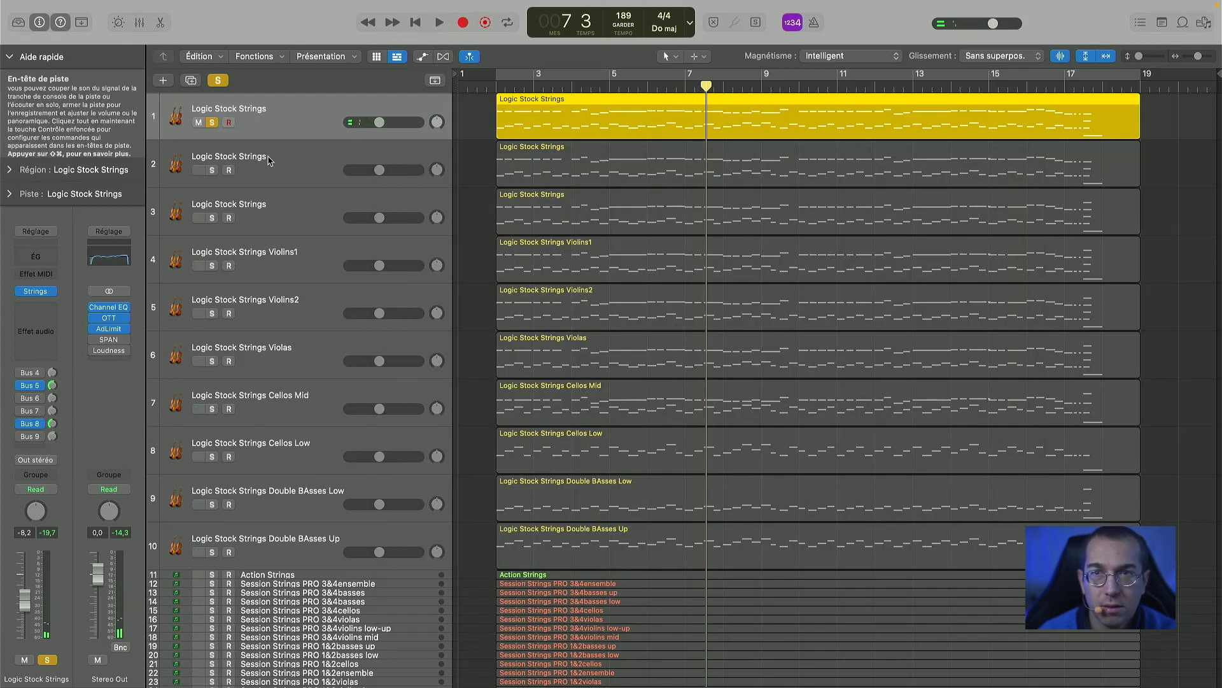
- Solo only the second Logic Stock Strings track and audition it with its Studio Strings settings displayed
left_click(293, 175)
left_click(213, 170)
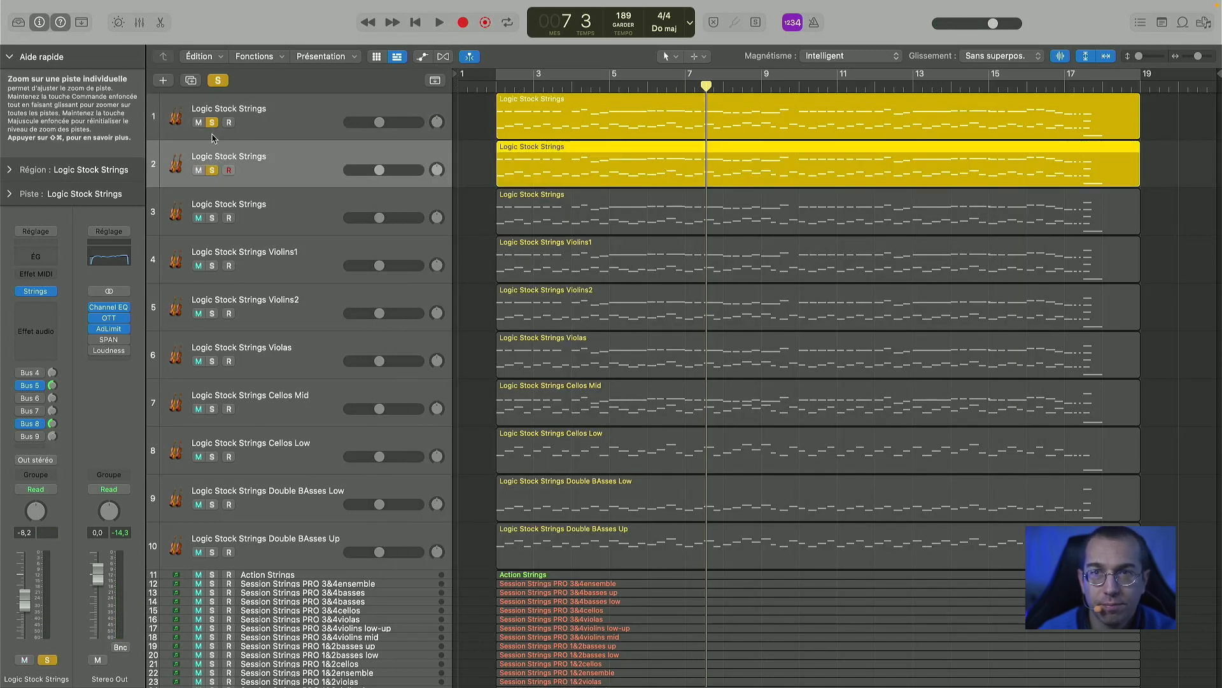
left_click(212, 122)
left_click(36, 291)
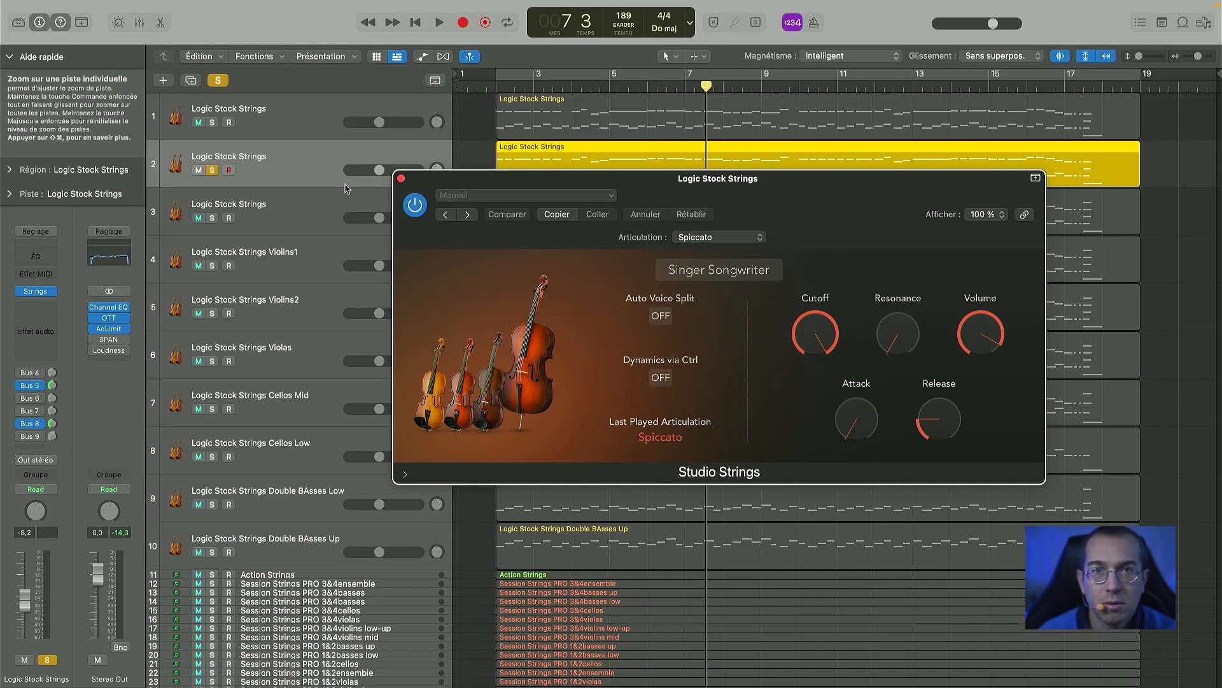
key("space")
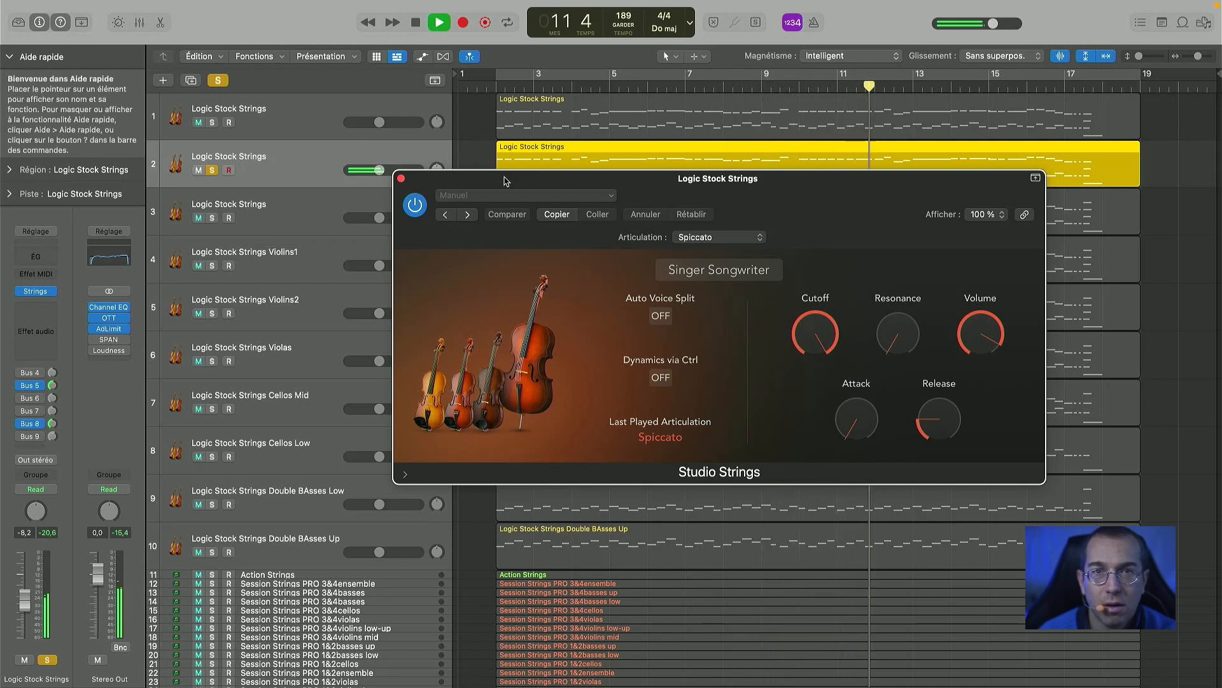
key("space")
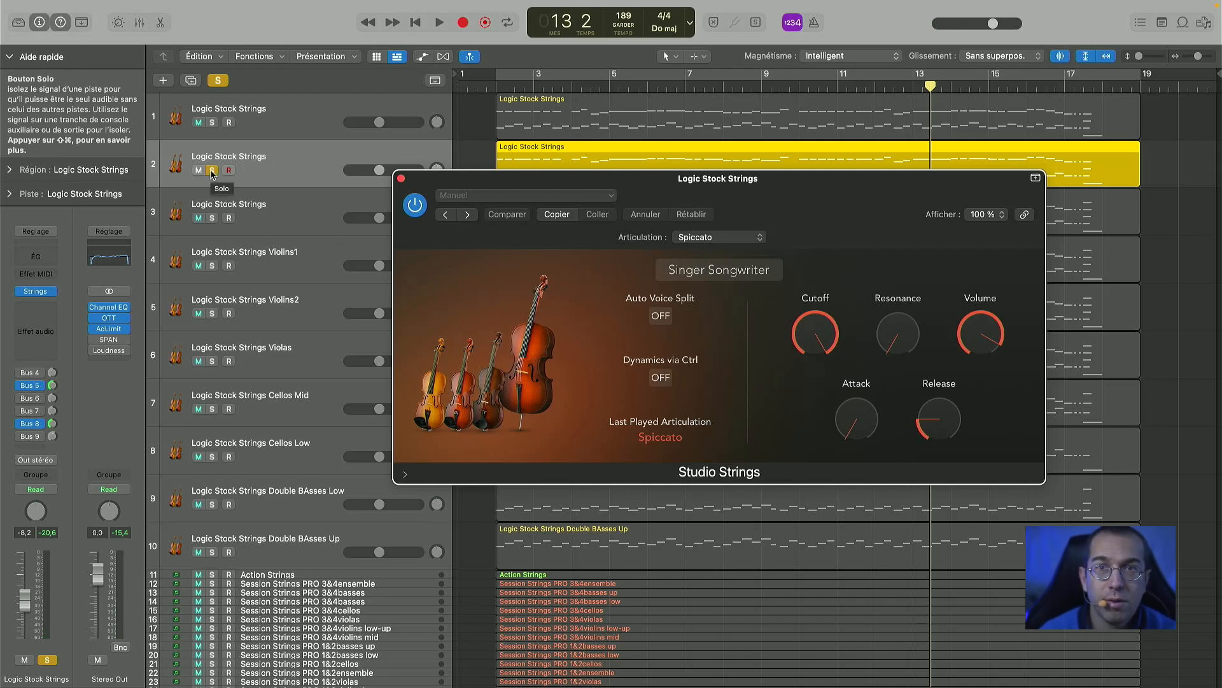
left_click(401, 179)
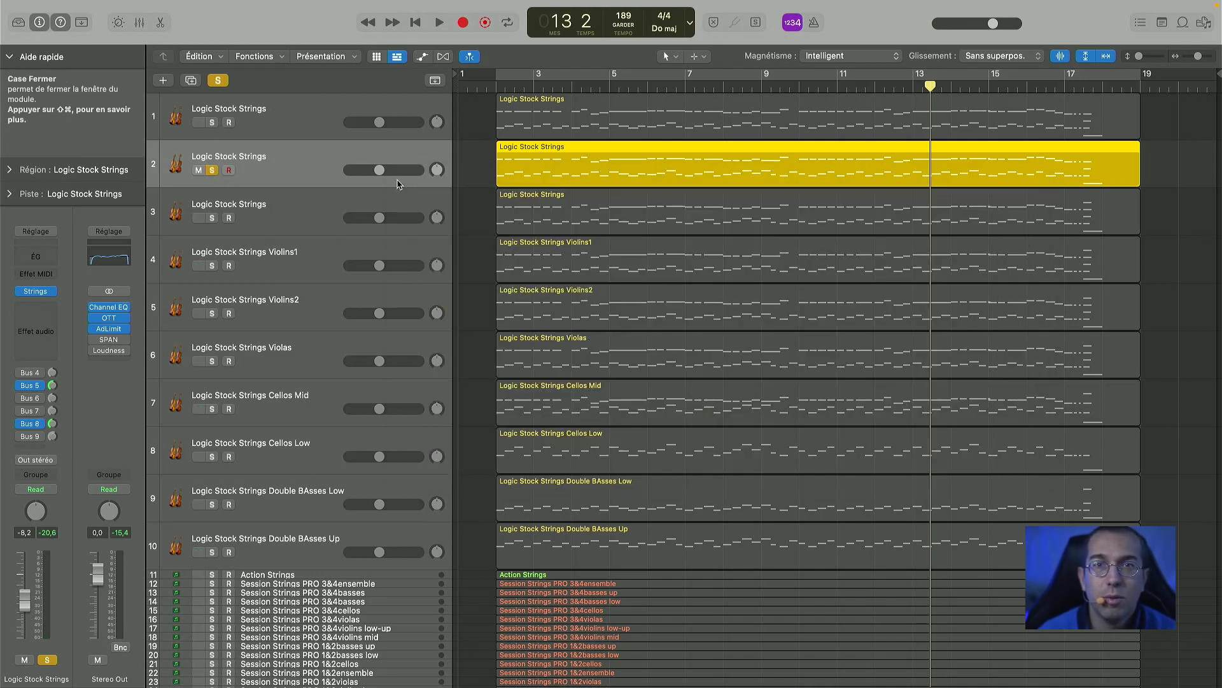
- Solo track 1 together with track 2 and listen to both layers from bar 2
left_click(494, 125, "shift")
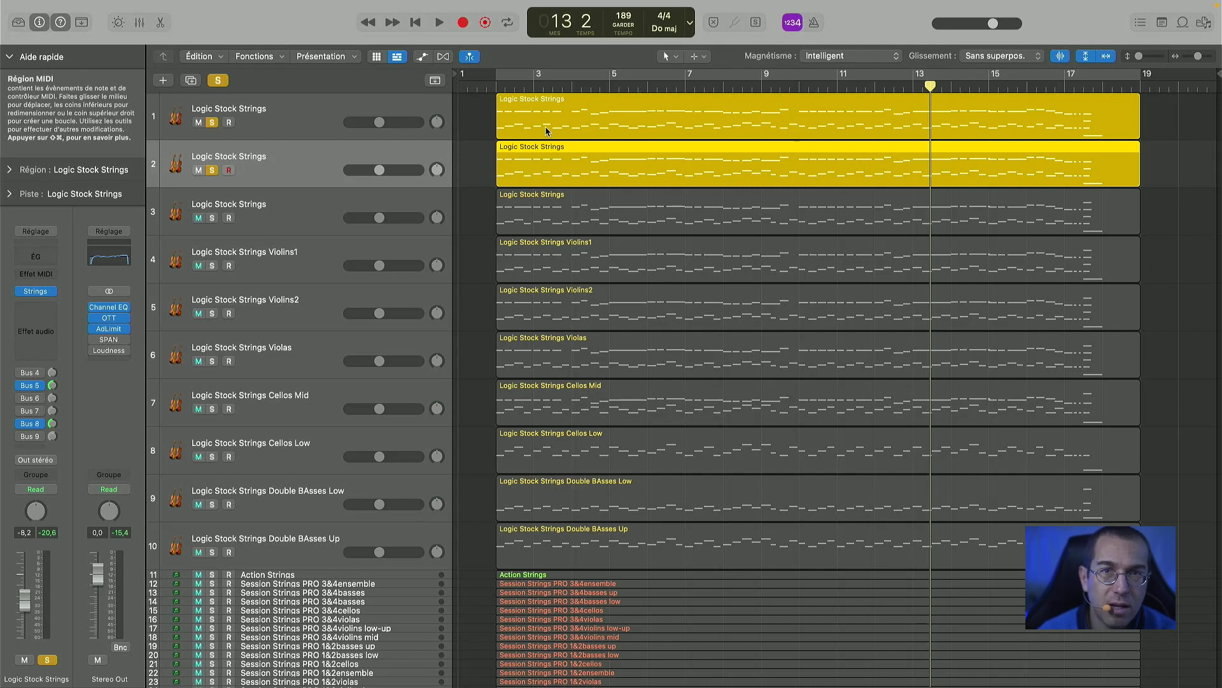
left_click(494, 87)
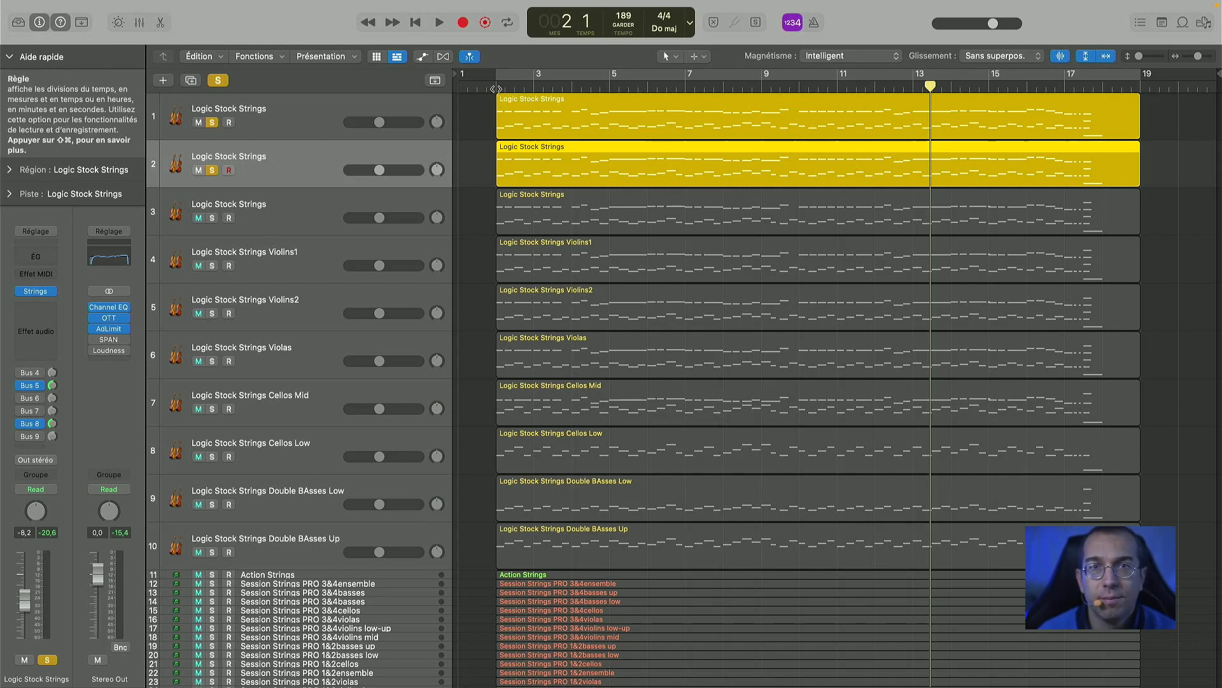
key("space")
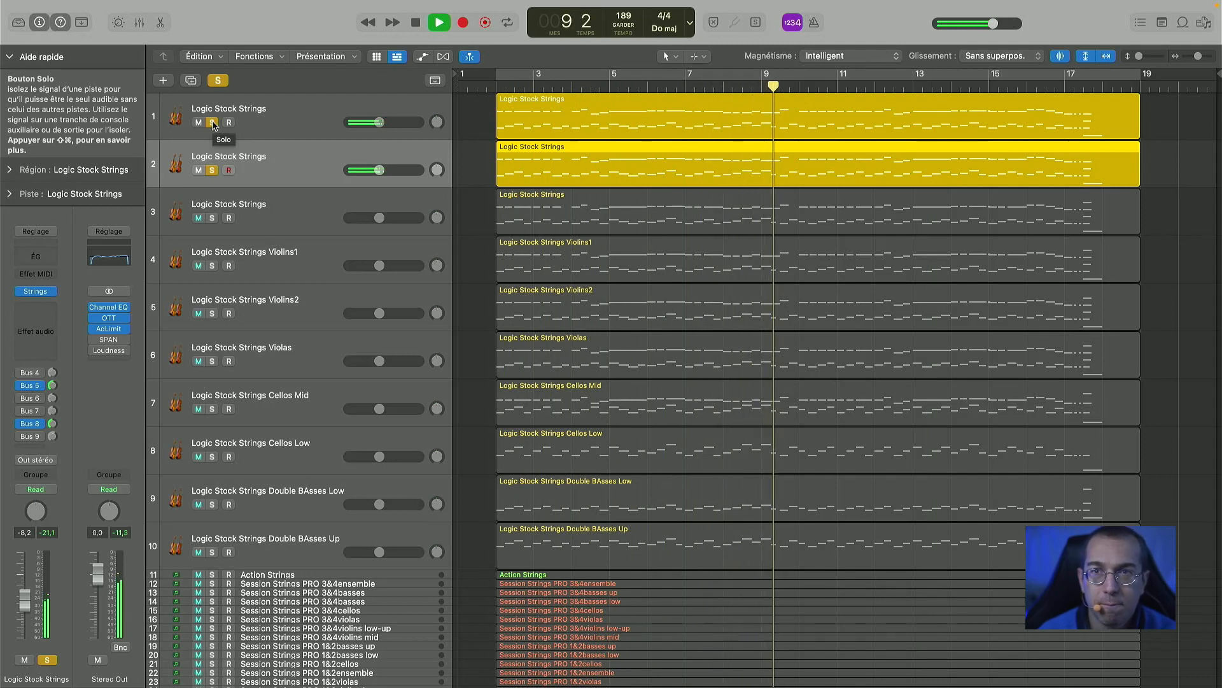
key("space")
- Solo only the third Logic Stock Strings track and inspect its Studio Strings instrument and articulation
left_click(212, 122)
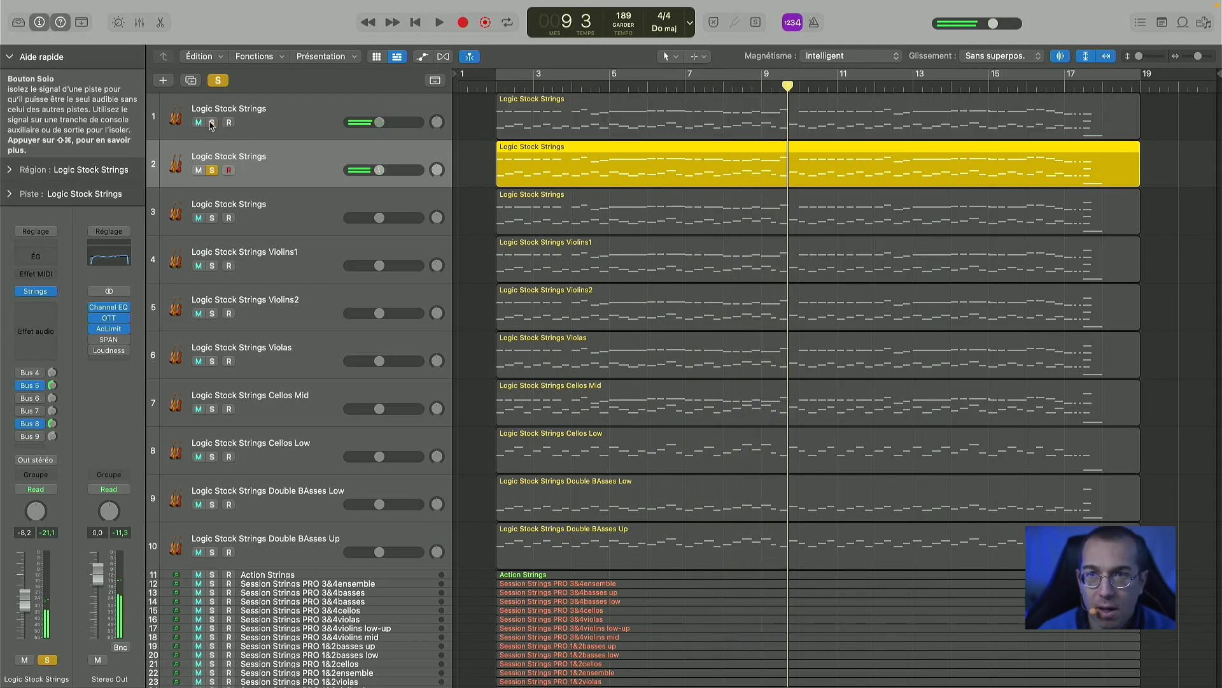
left_click(213, 170)
left_click(274, 220)
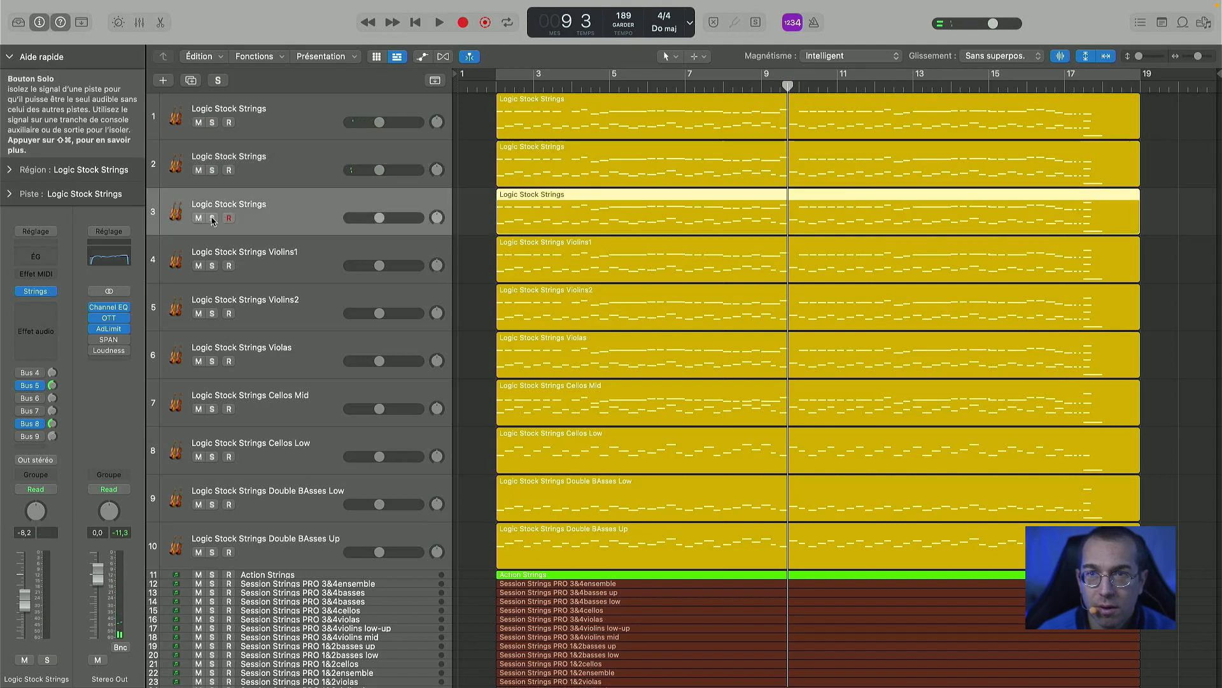
key("s")
left_click(39, 293)
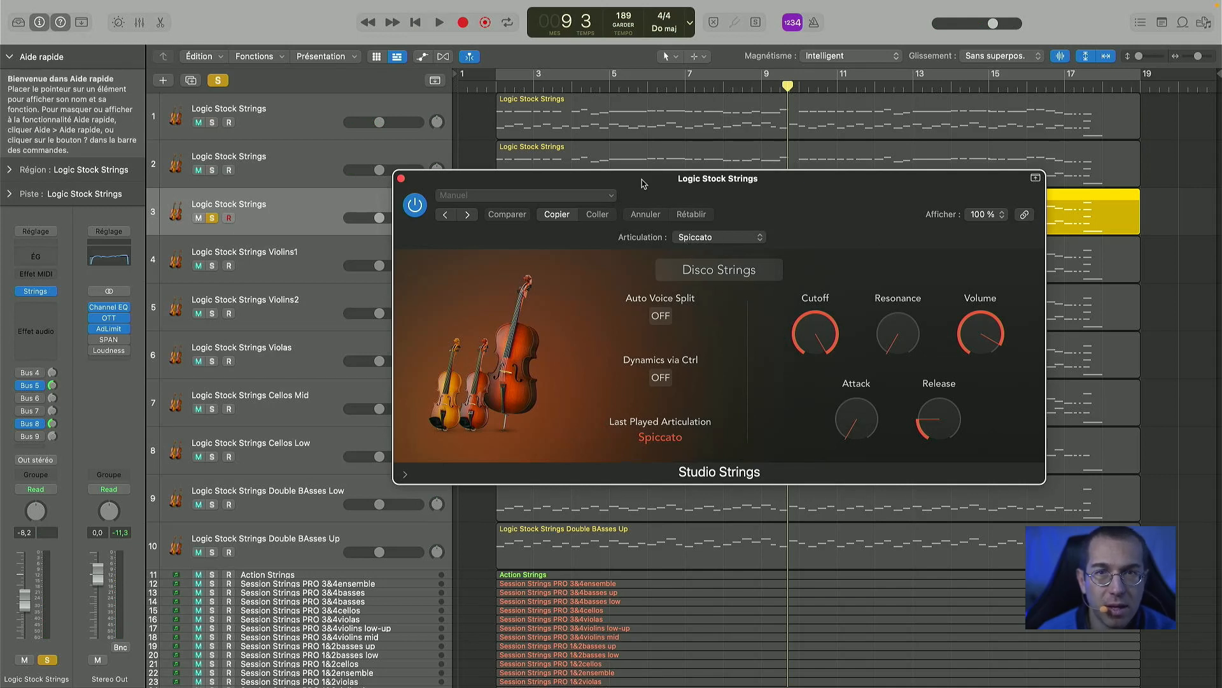
left_click(401, 179)
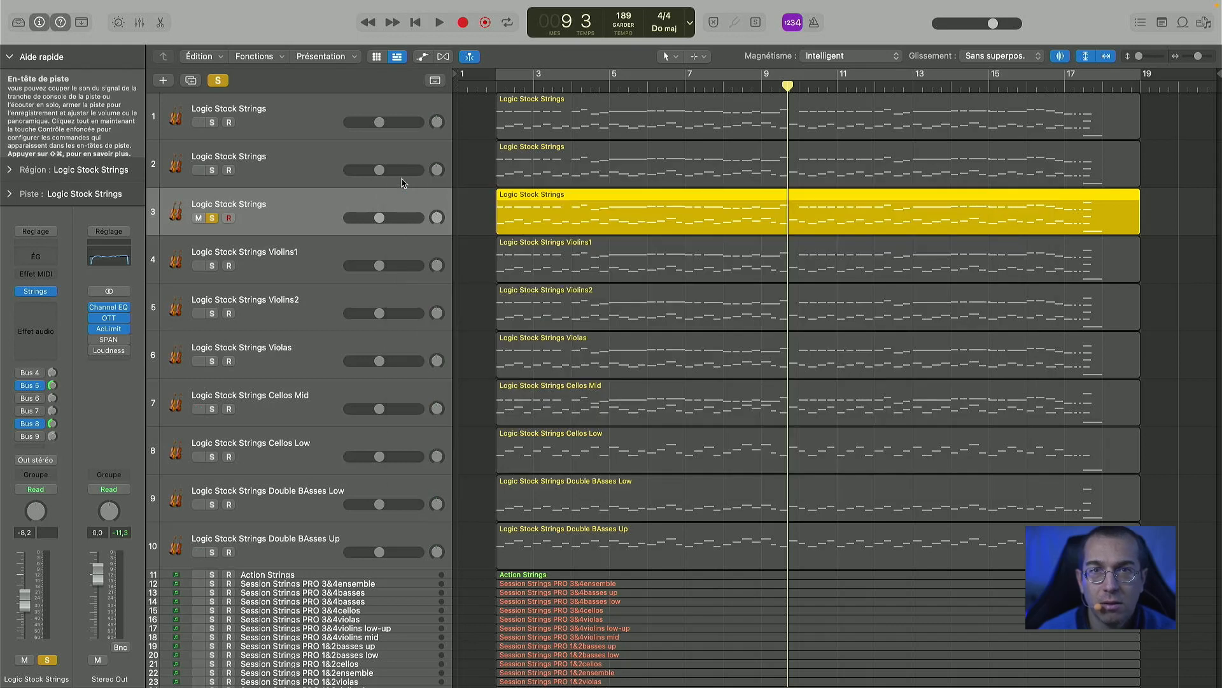
- Audition the soloed third Logic Stock Strings track on its own from bar 2
key("space")
left_click(498, 88)
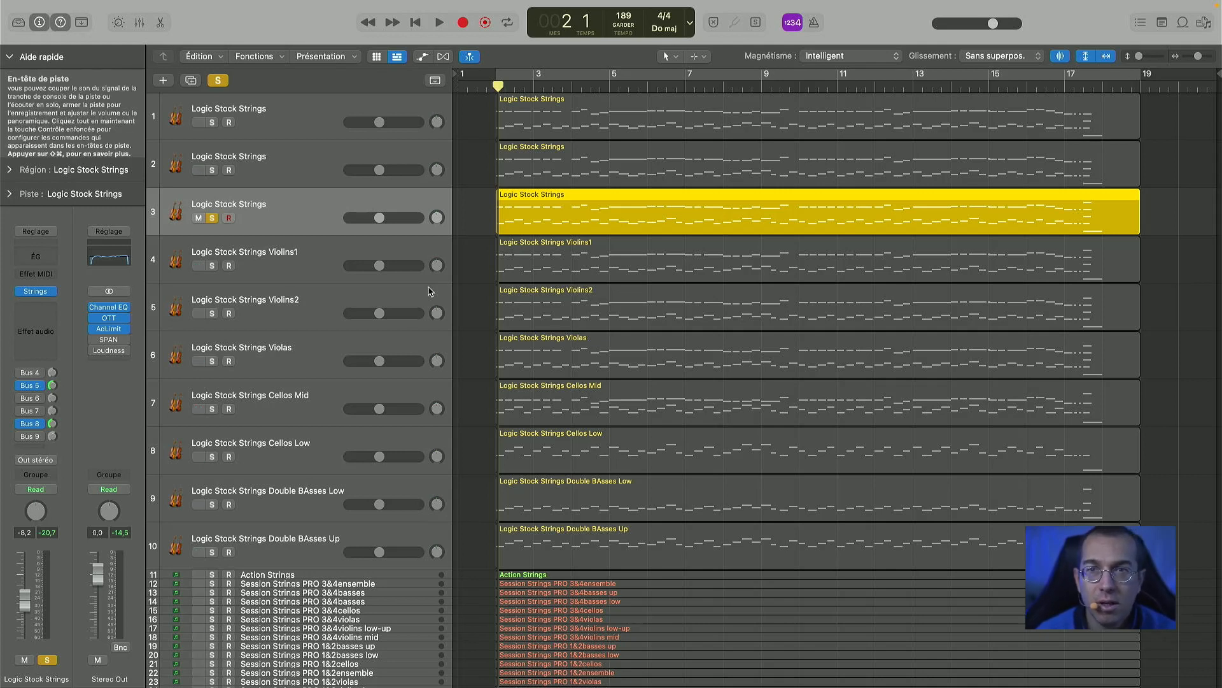
key("space")
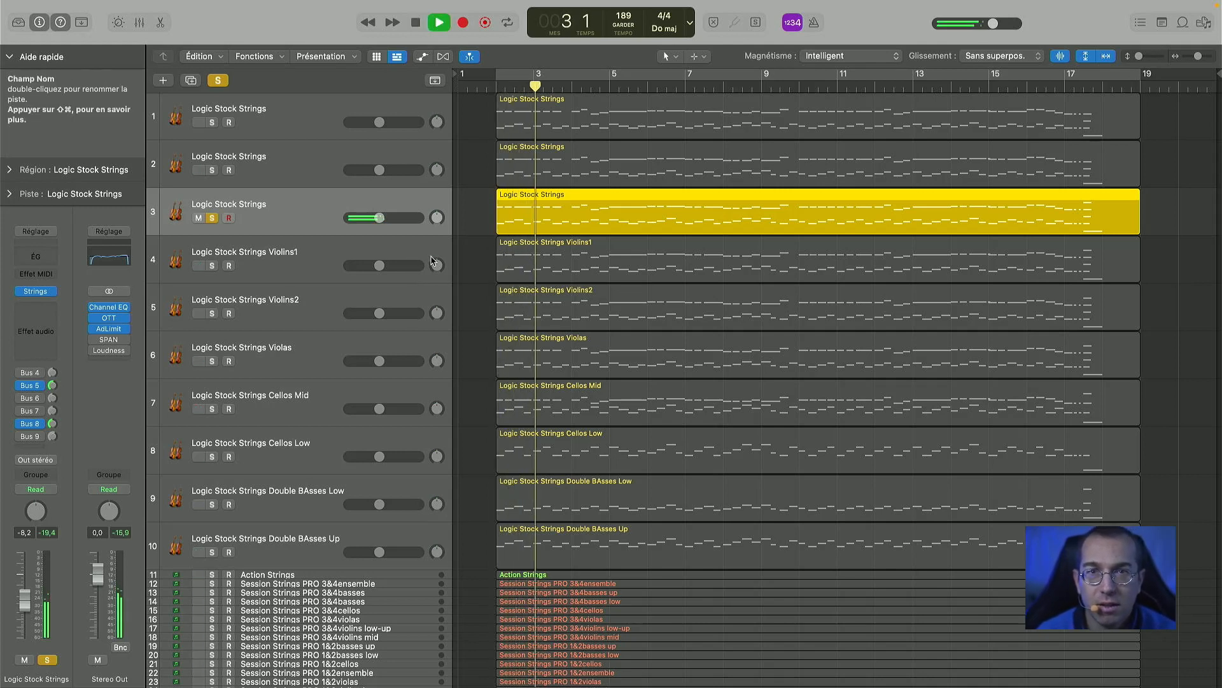
key("space")
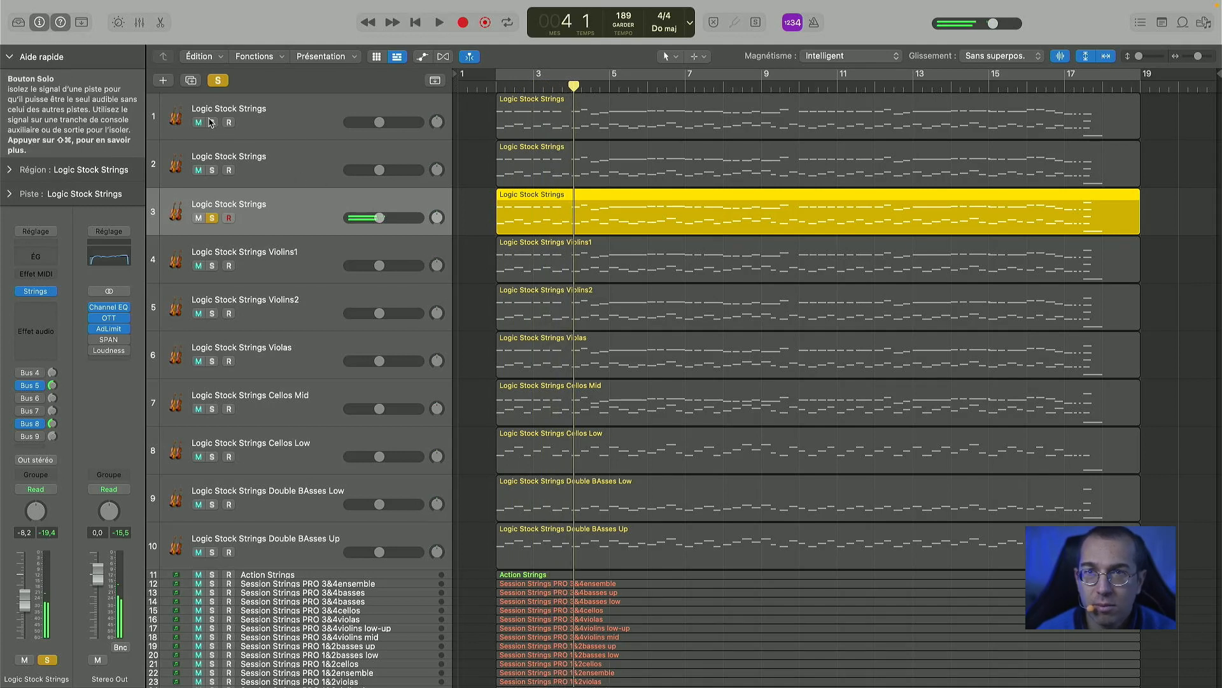
- Solo the first and second Logic Stock Strings tracks alongside the third and listen to the three layers together
left_click(212, 122)
left_click(212, 170)
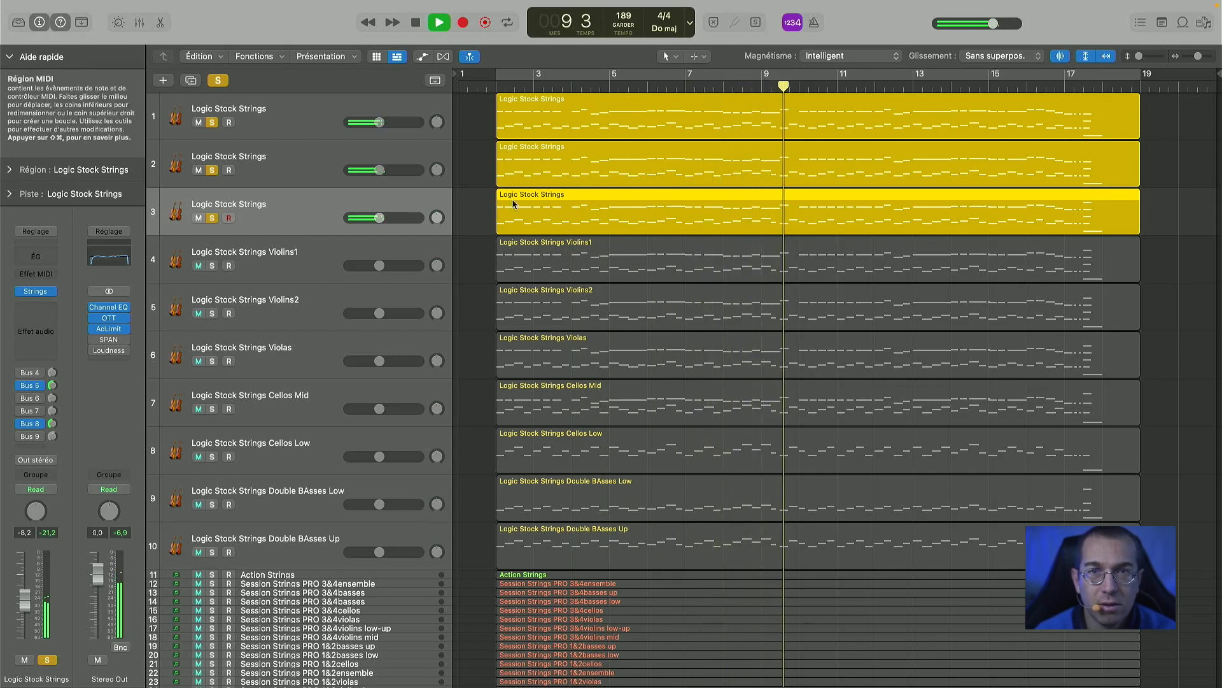
key("space")
- Clear the solos on tracks 1 to 3 and solo and select only the Logic Stock Strings Violins1 track
left_click(212, 217)
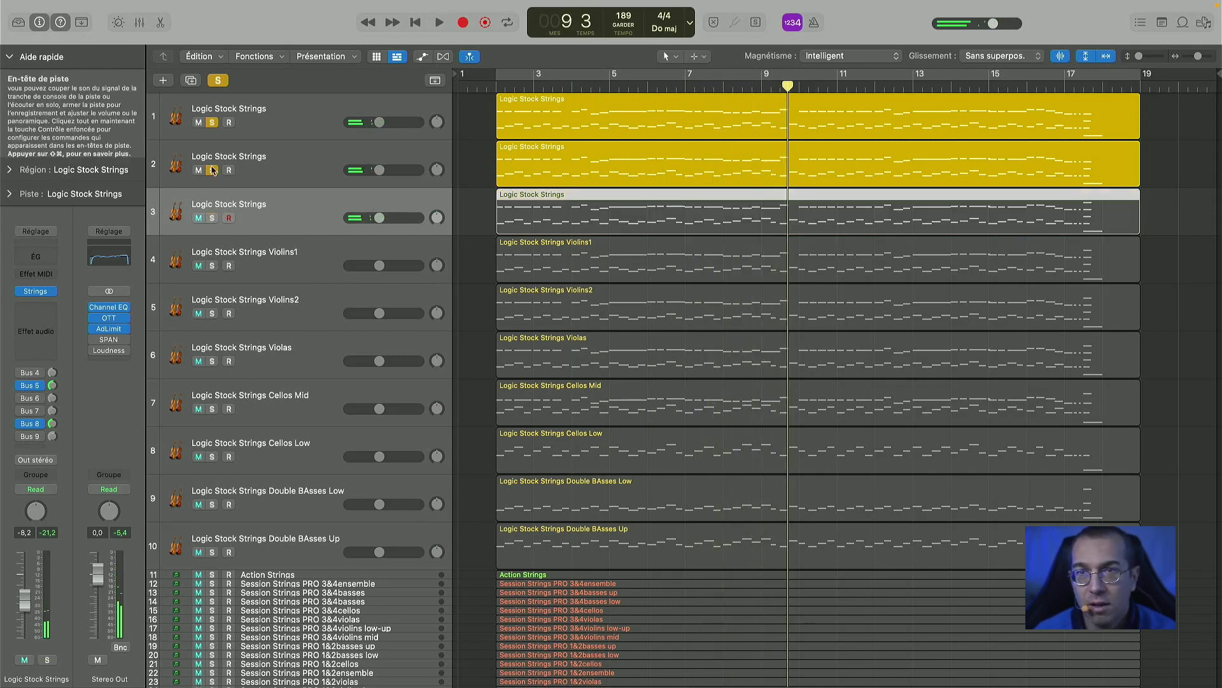
left_click(212, 170)
left_click(212, 122)
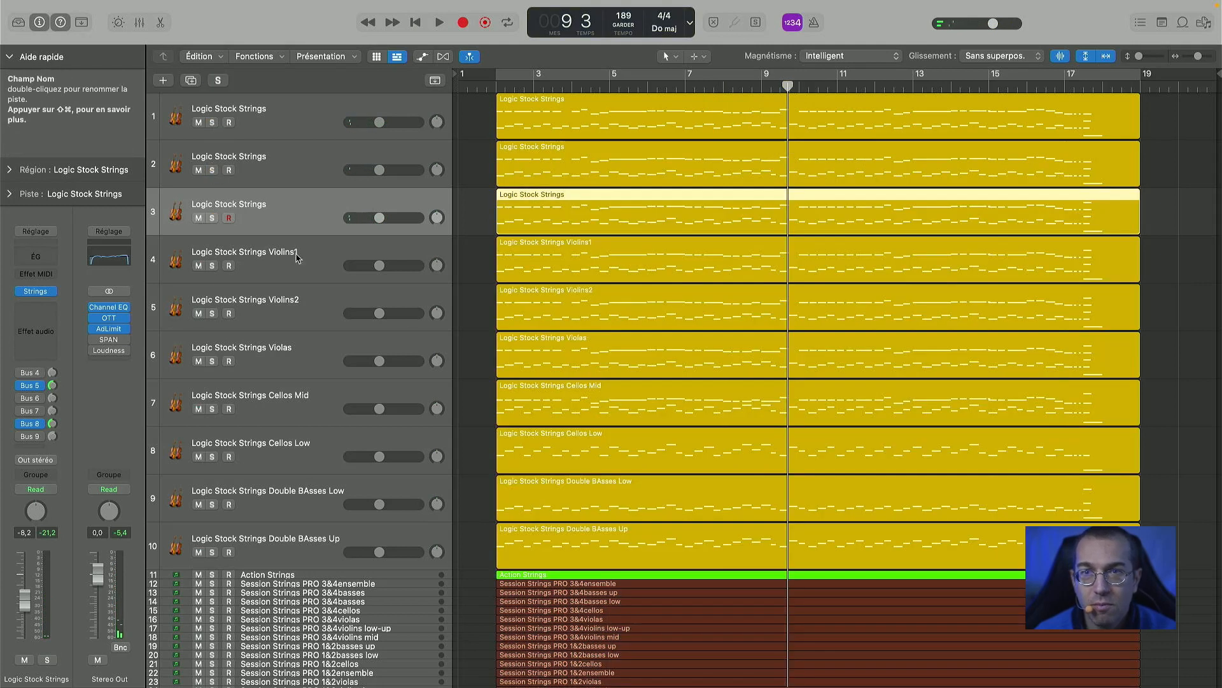
left_click(212, 266)
left_click(287, 270)
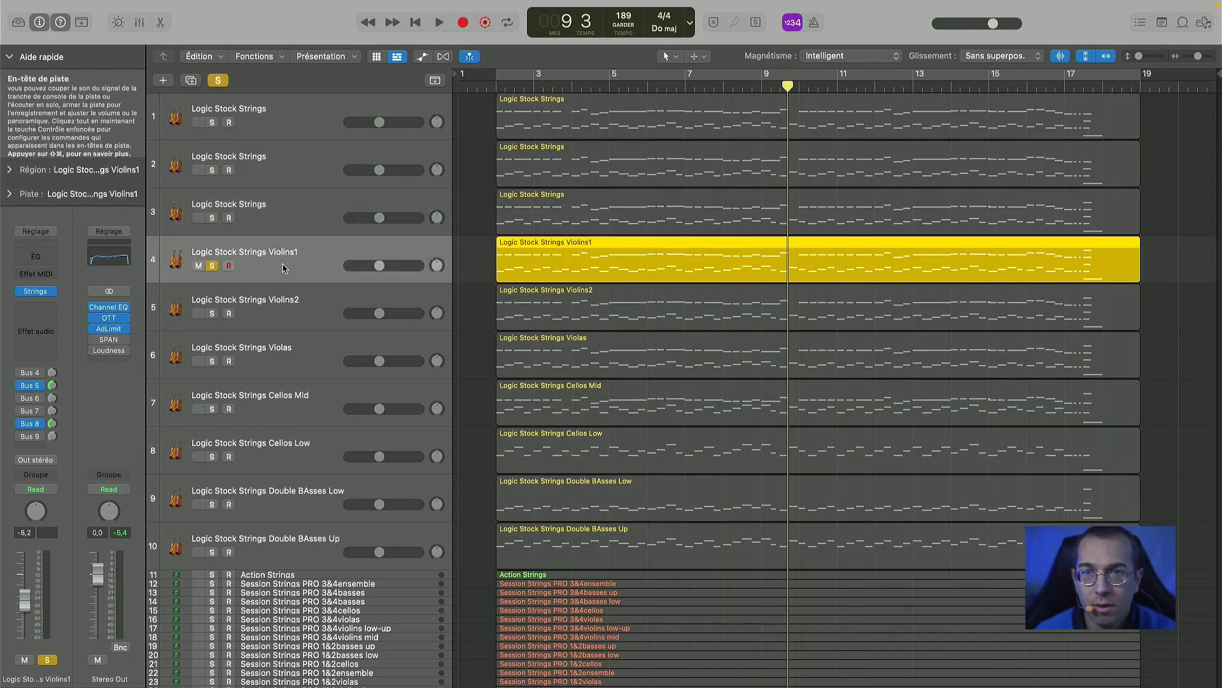
- Review the available Studio Strings instruments on the Violins1 track, keep Violins 1, and set its articulation to Spiccato
left_click(36, 291)
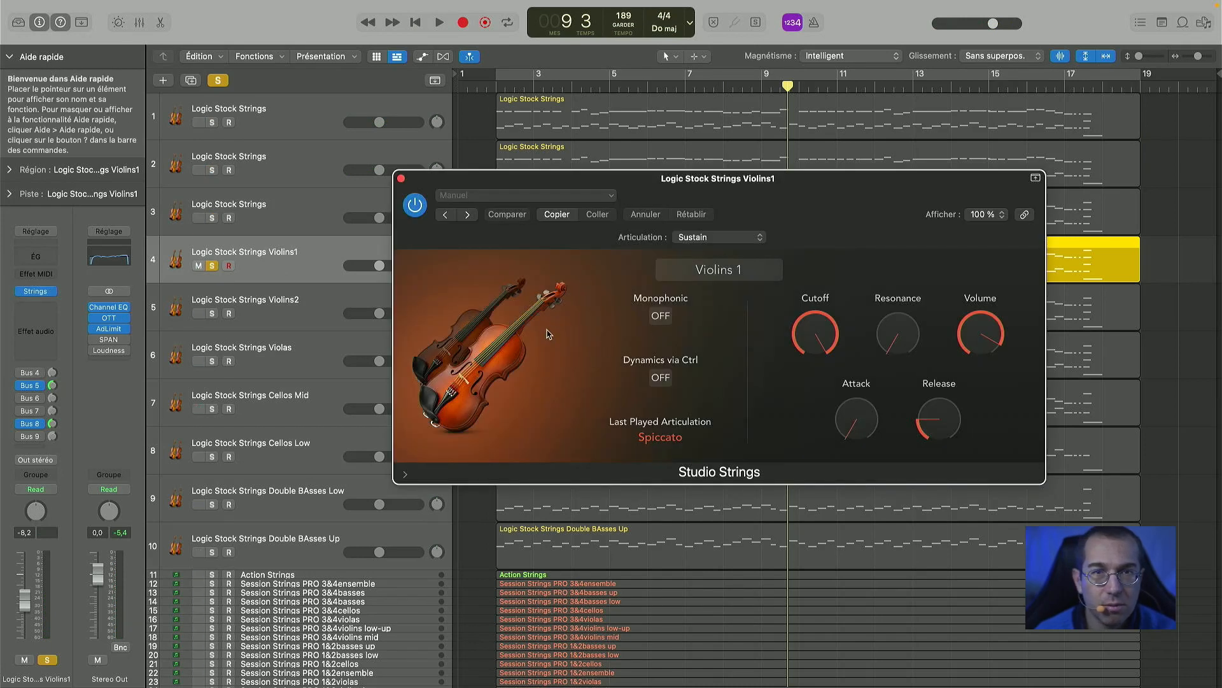
left_click(722, 272)
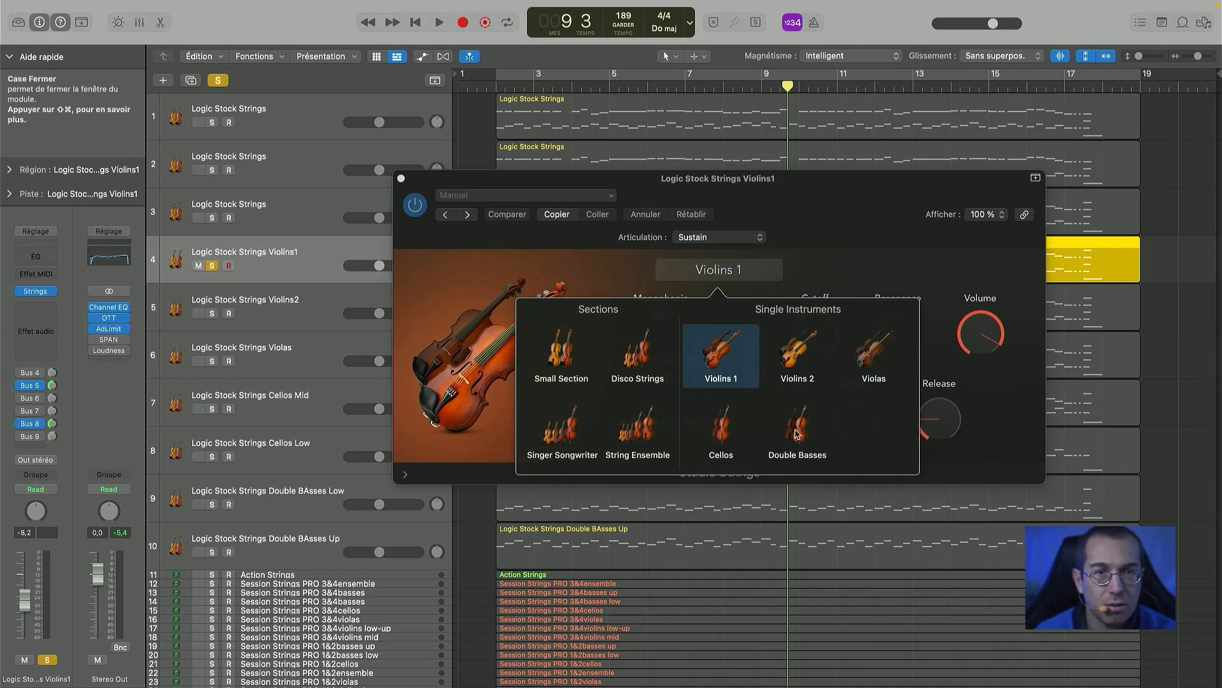
left_click(831, 276)
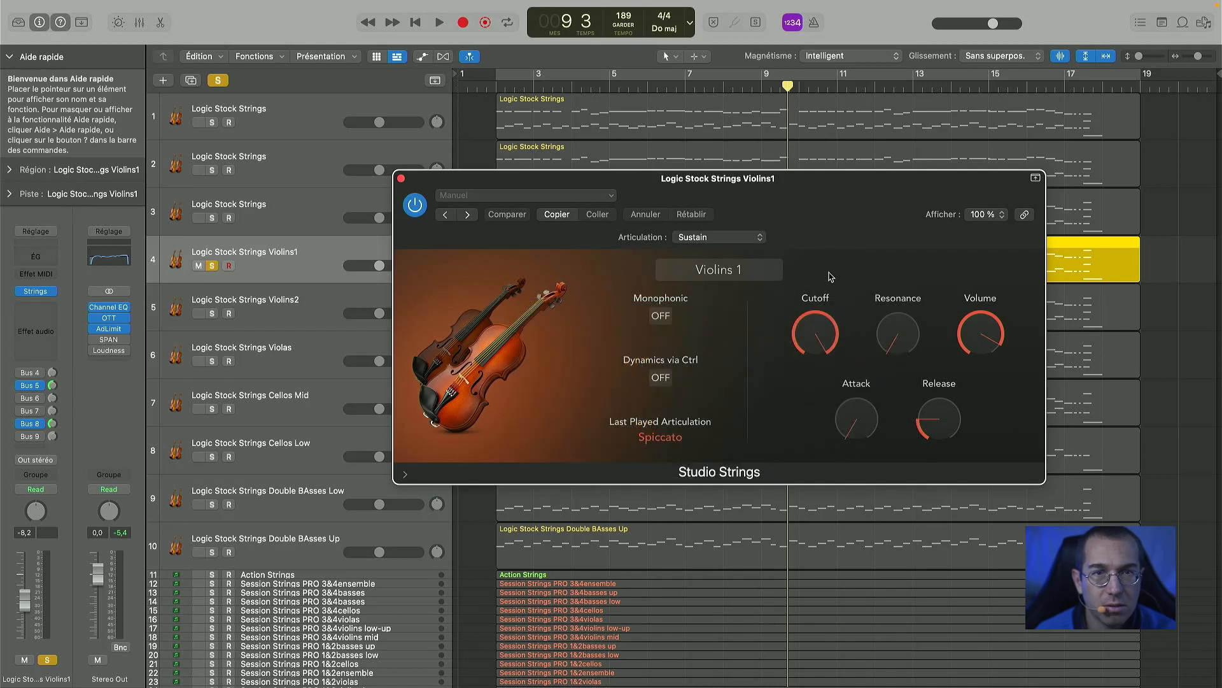
left_click(718, 238)
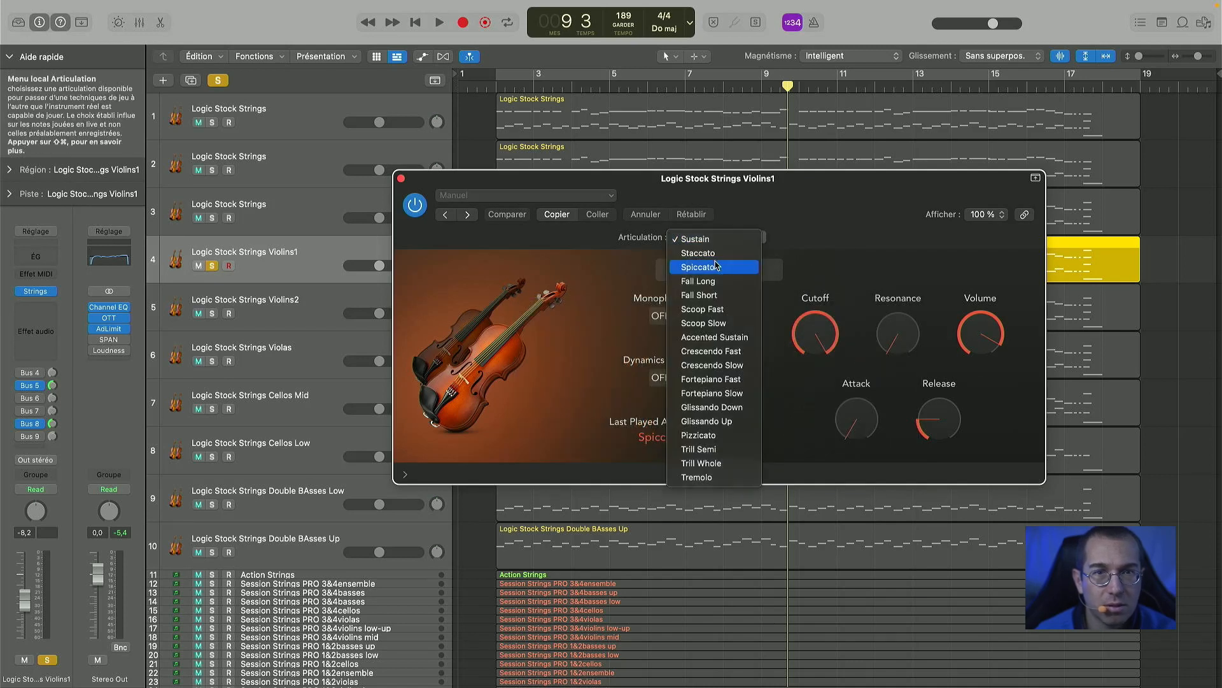
left_click(714, 267)
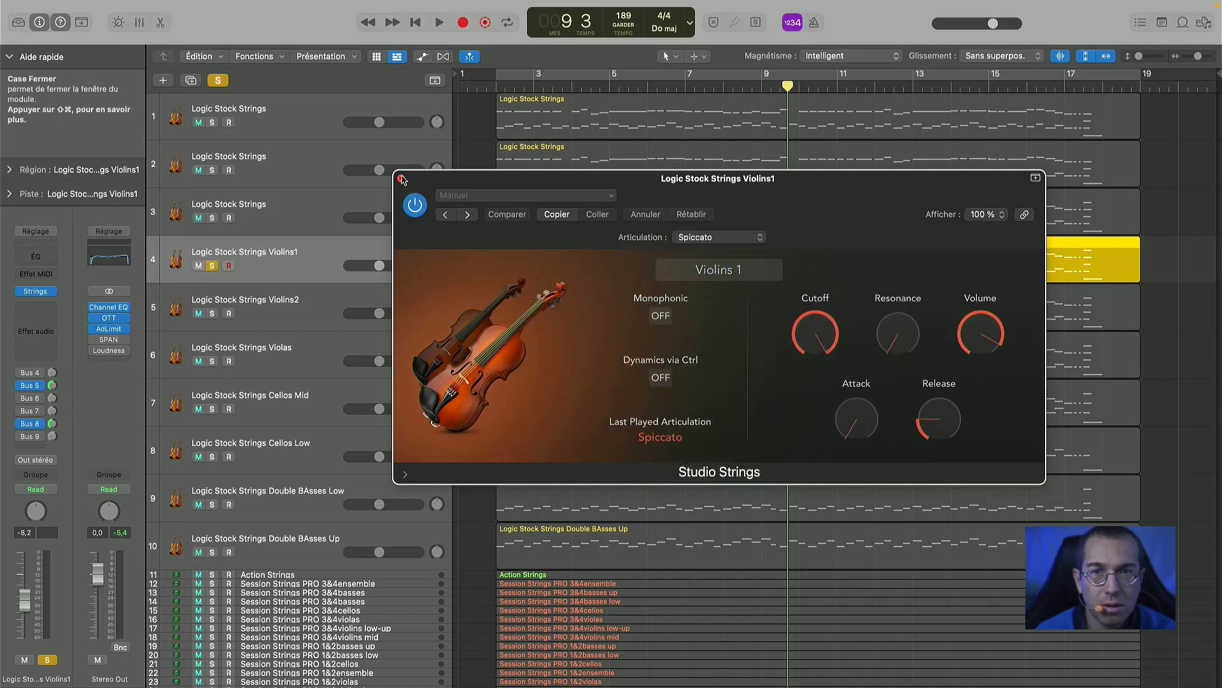
- Close the Violins1 instrument and audition the soloed track from bar 2
left_click(401, 178)
key("space")
left_click(493, 86)
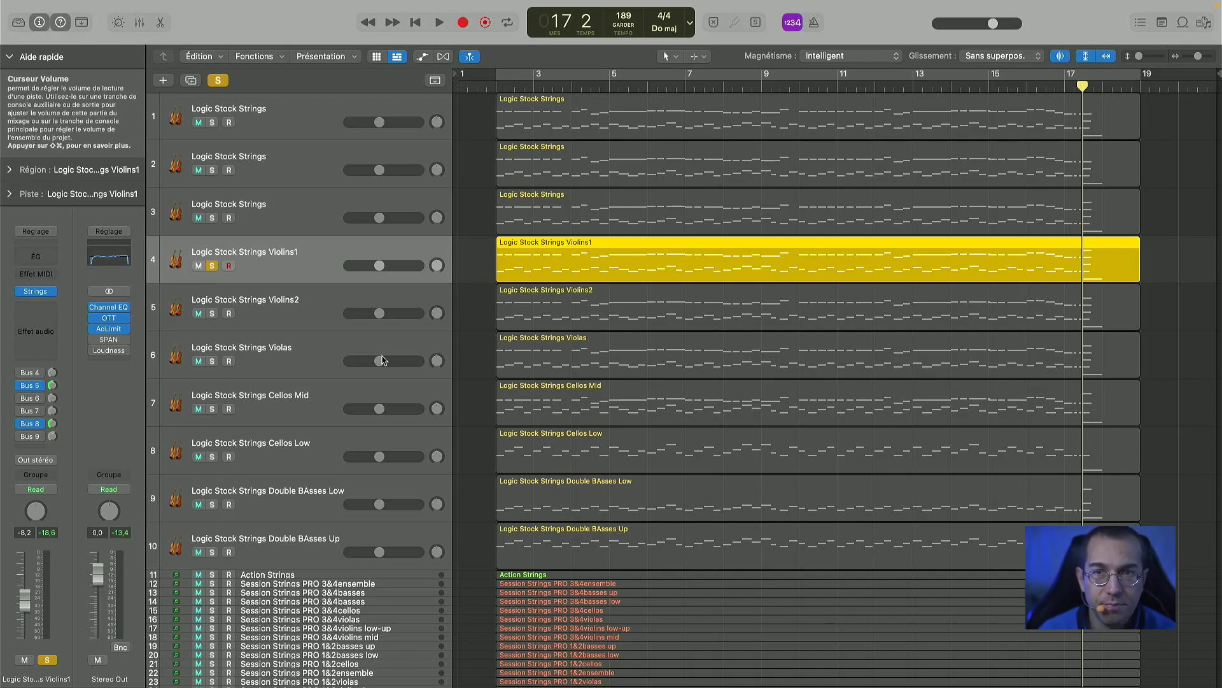
- Solo the Violins2 track instead of Violins1 and audition it from bar 2
left_click(214, 266)
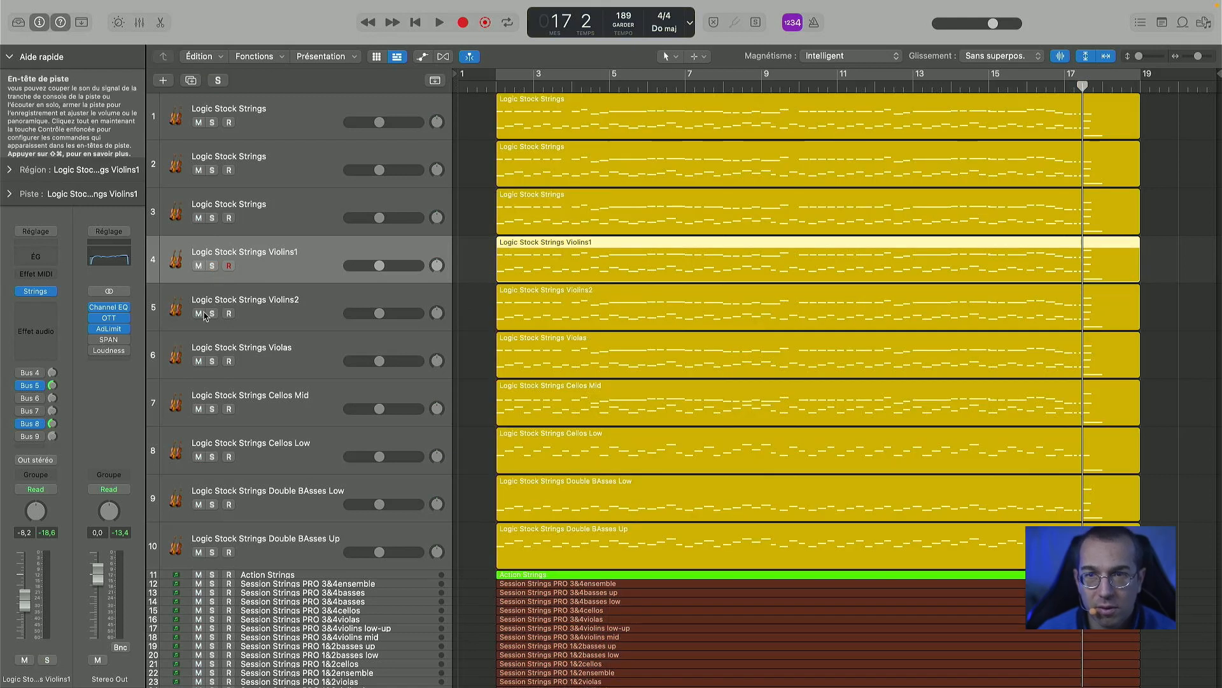
left_click(212, 313)
left_click(500, 88)
key("space")
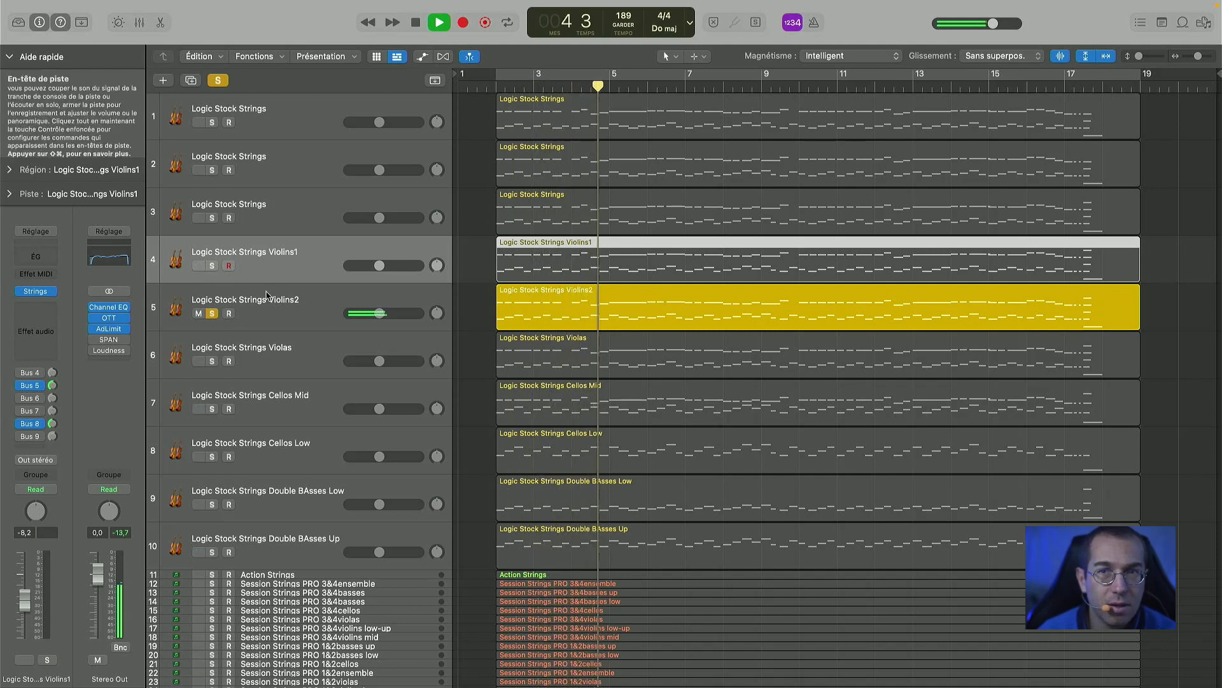
key("space")
- Switch the solo back to the Violins1 track and replay it briefly from bar 2 for comparison
left_click(213, 314)
left_click(212, 266)
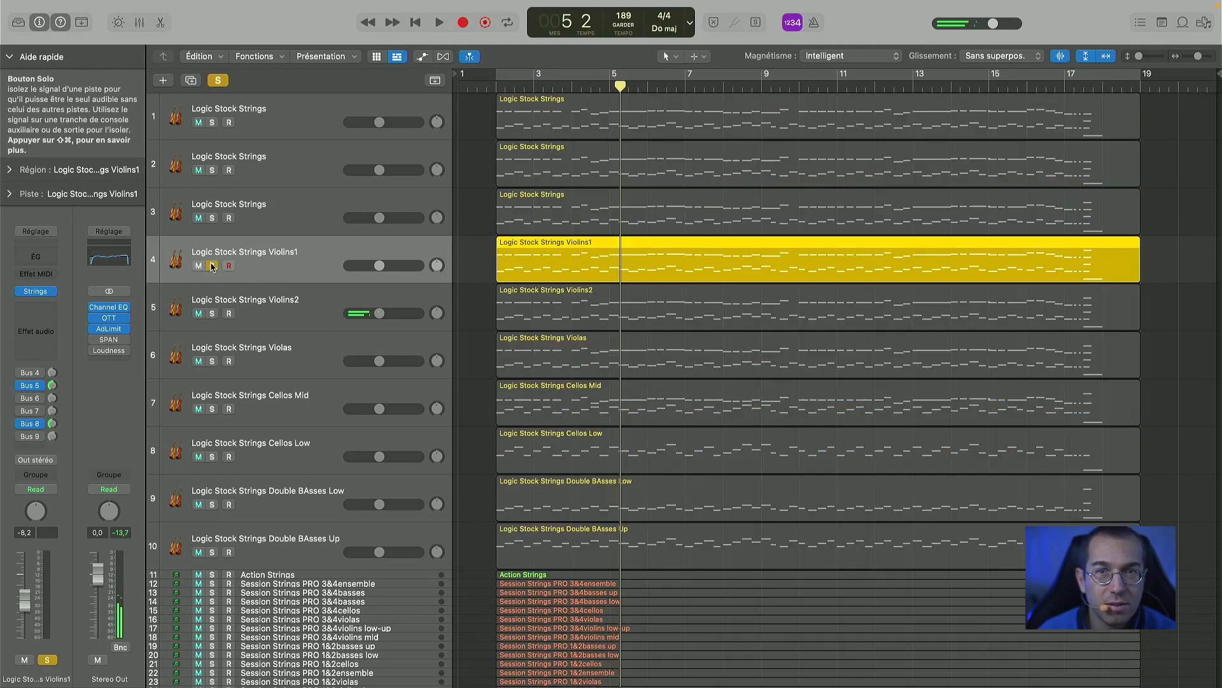
left_click(496, 82)
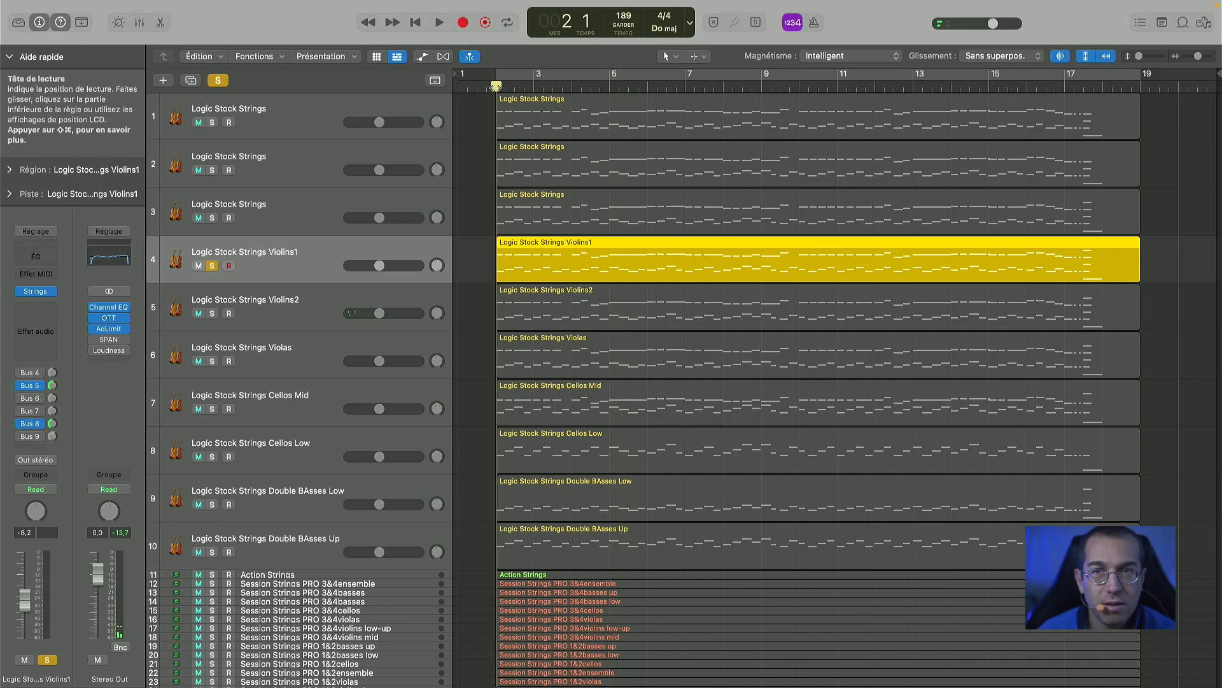
key("space")
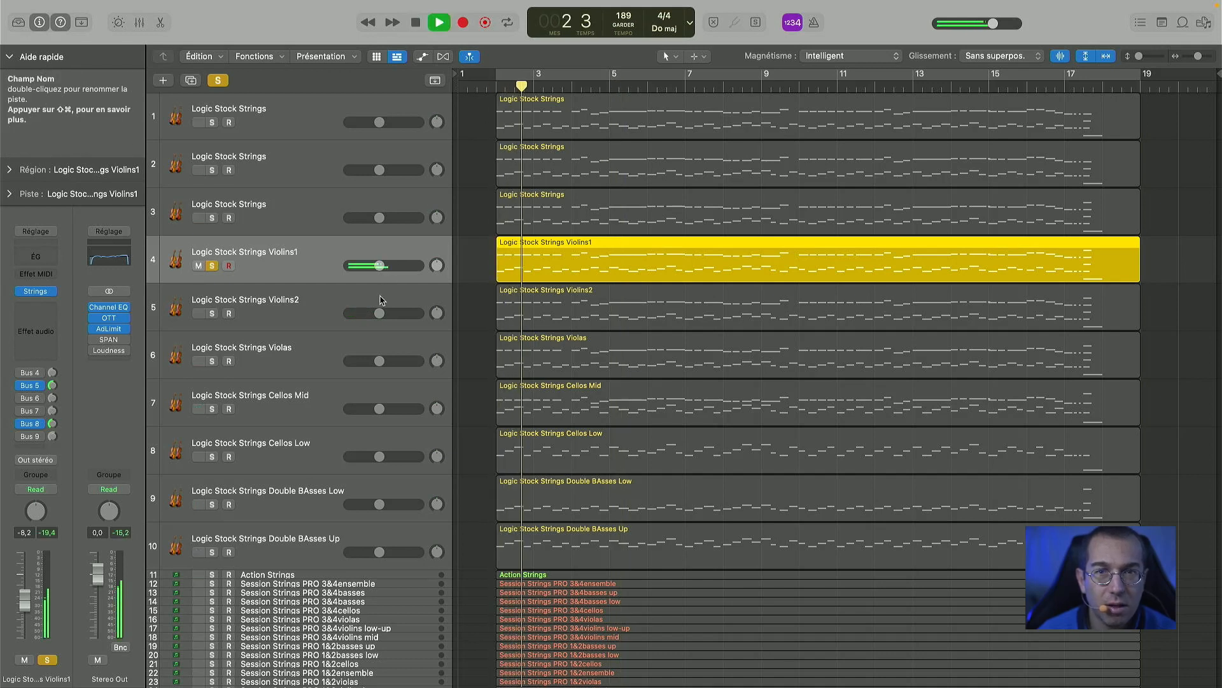
key("space")
- Switch the solo to the Violins2 track again and compare its opening bars
left_click(213, 266)
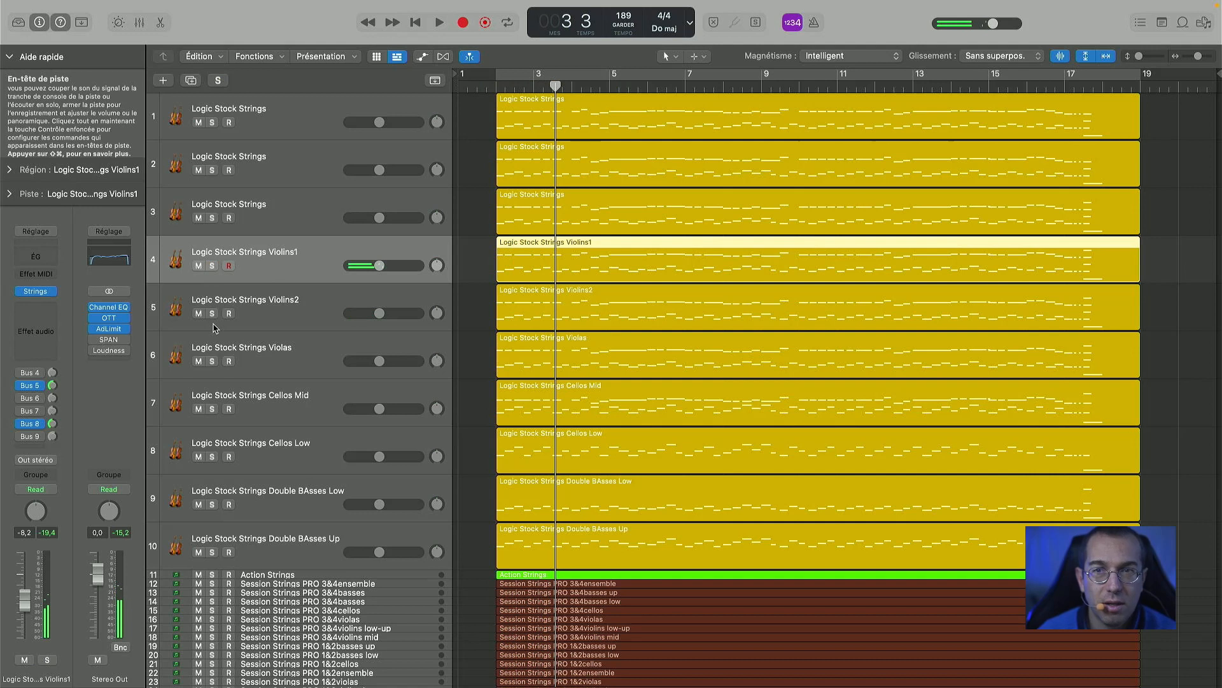
left_click(213, 313)
left_click(497, 84)
key("space")
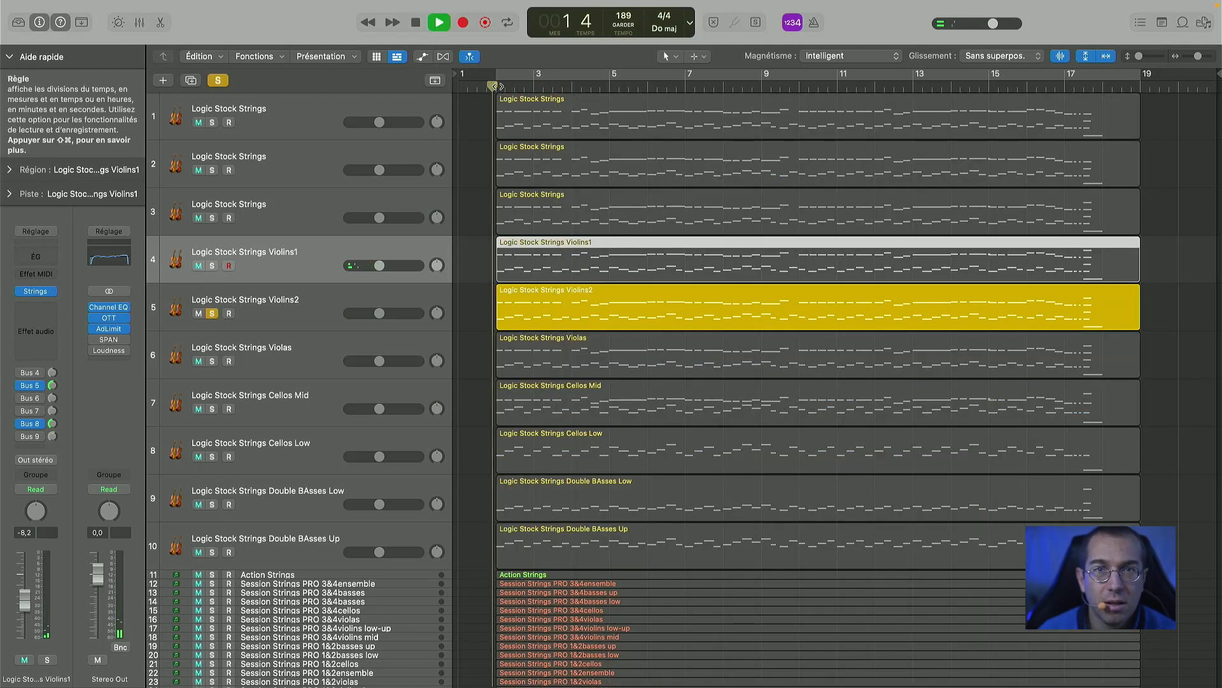
key("space")
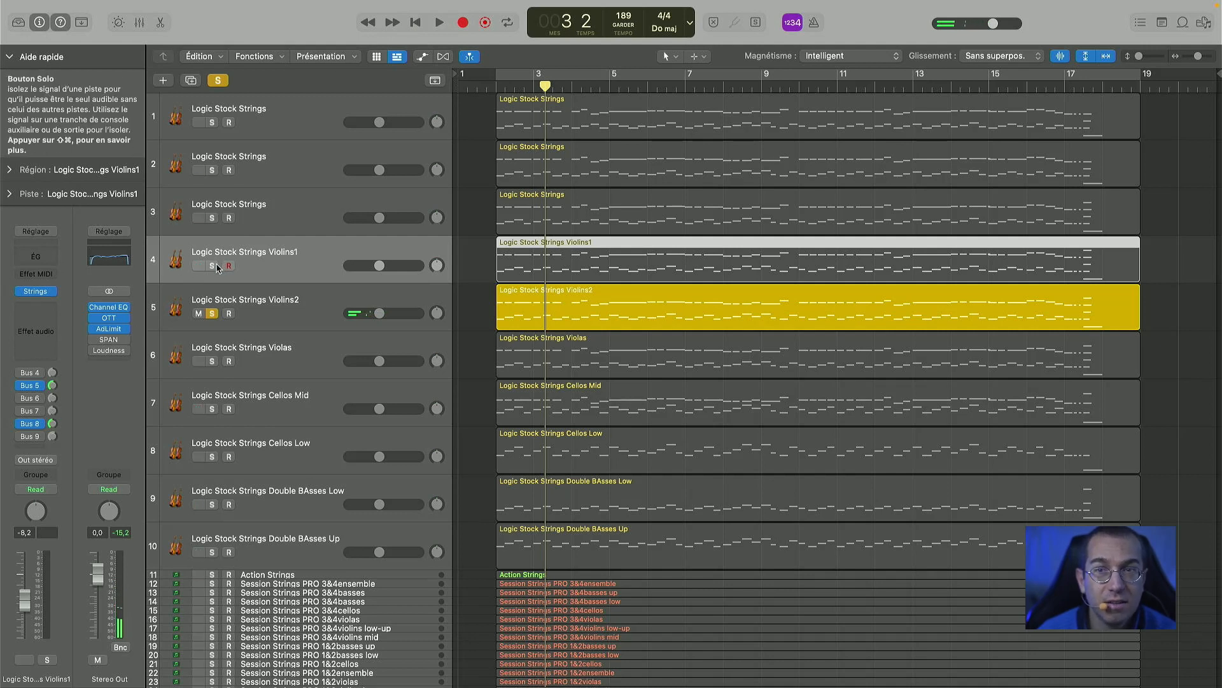
- Solo Violins1 together with Violins2 and listen to both violin sections from bar 2
left_click(213, 266)
left_click(494, 84)
key("space")
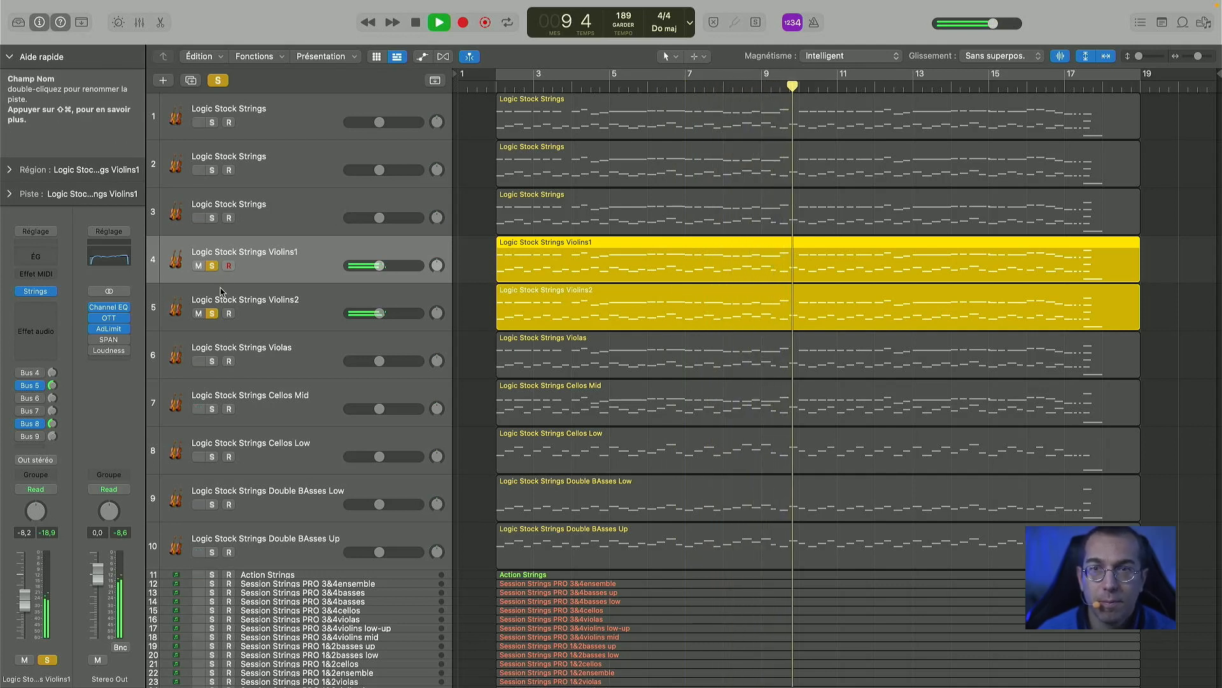
key("space")
- Remove both violin solos, solo only the Violas track, and audition it from bar 2
left_click(212, 266)
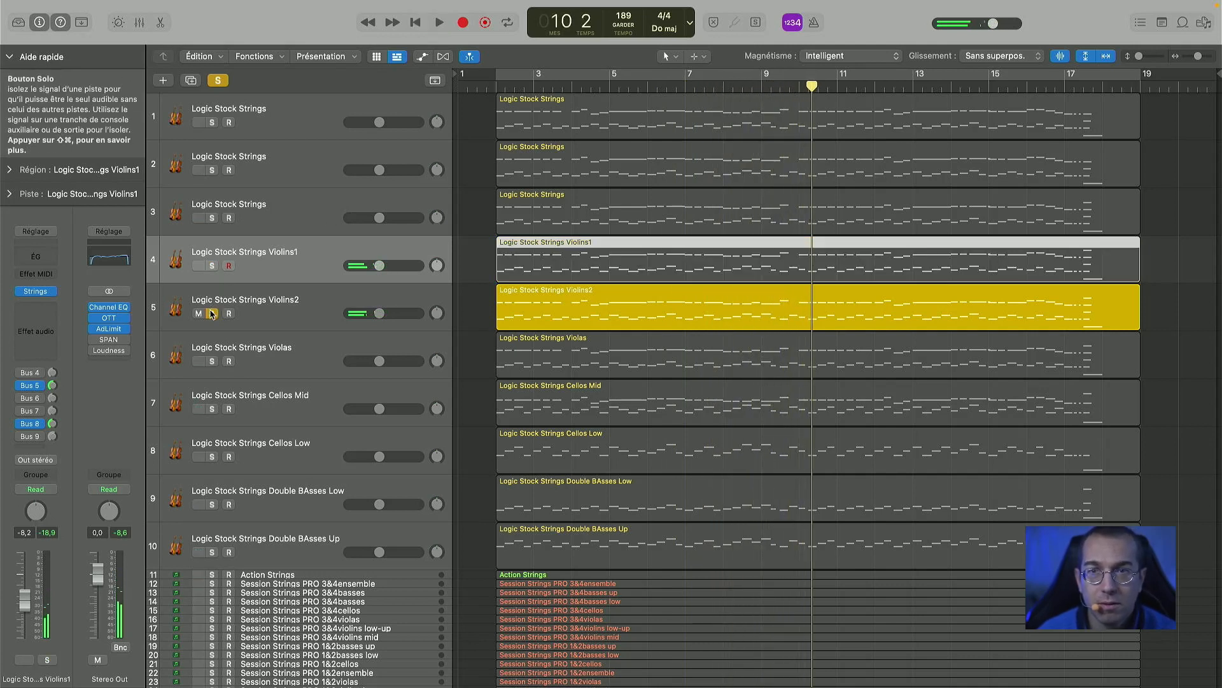
left_click(212, 313)
left_click(307, 349)
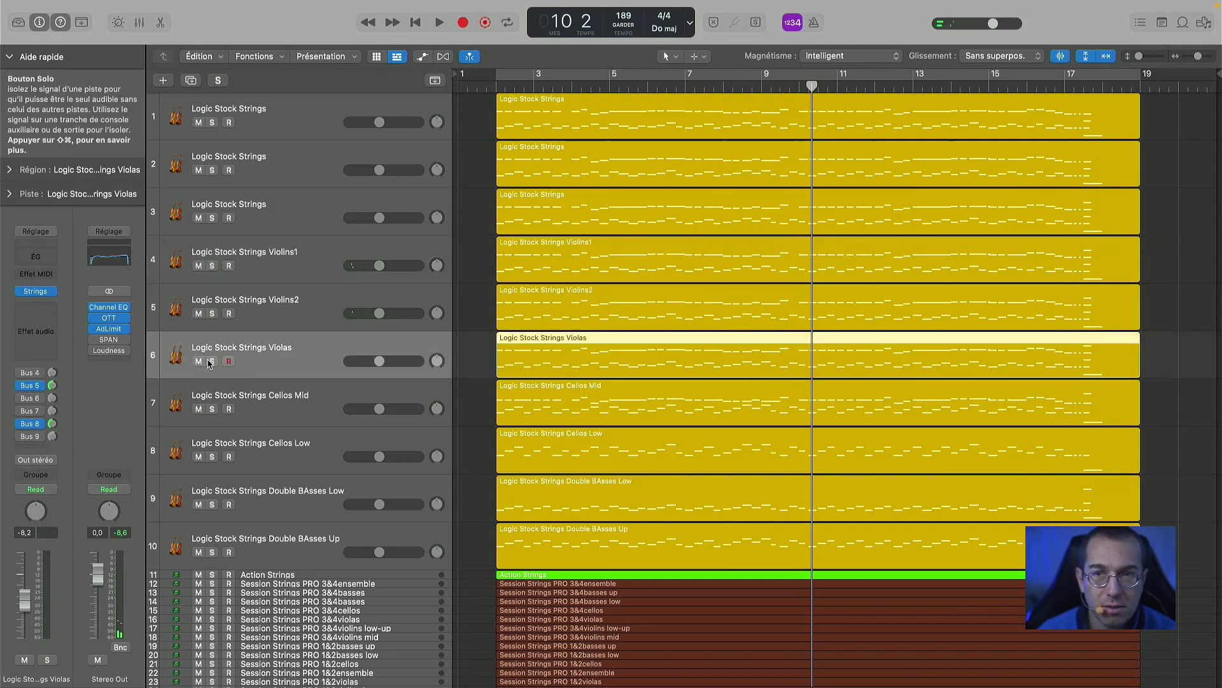
left_click(211, 361)
double_click(495, 85)
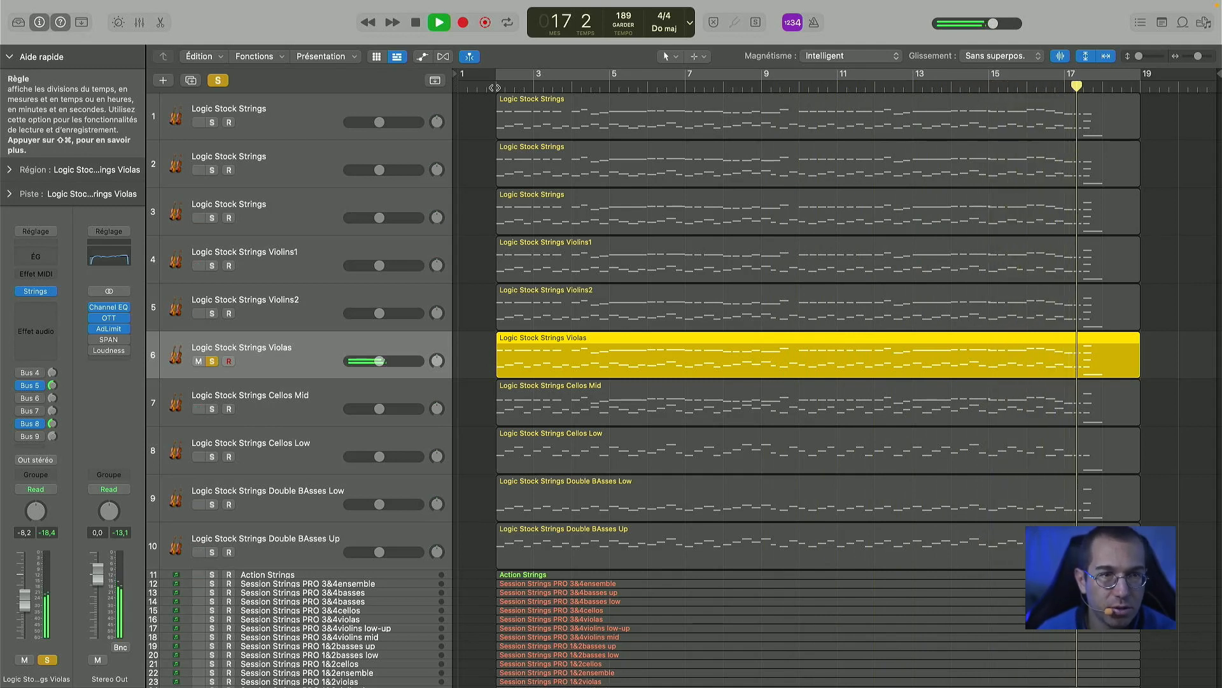
key("space")
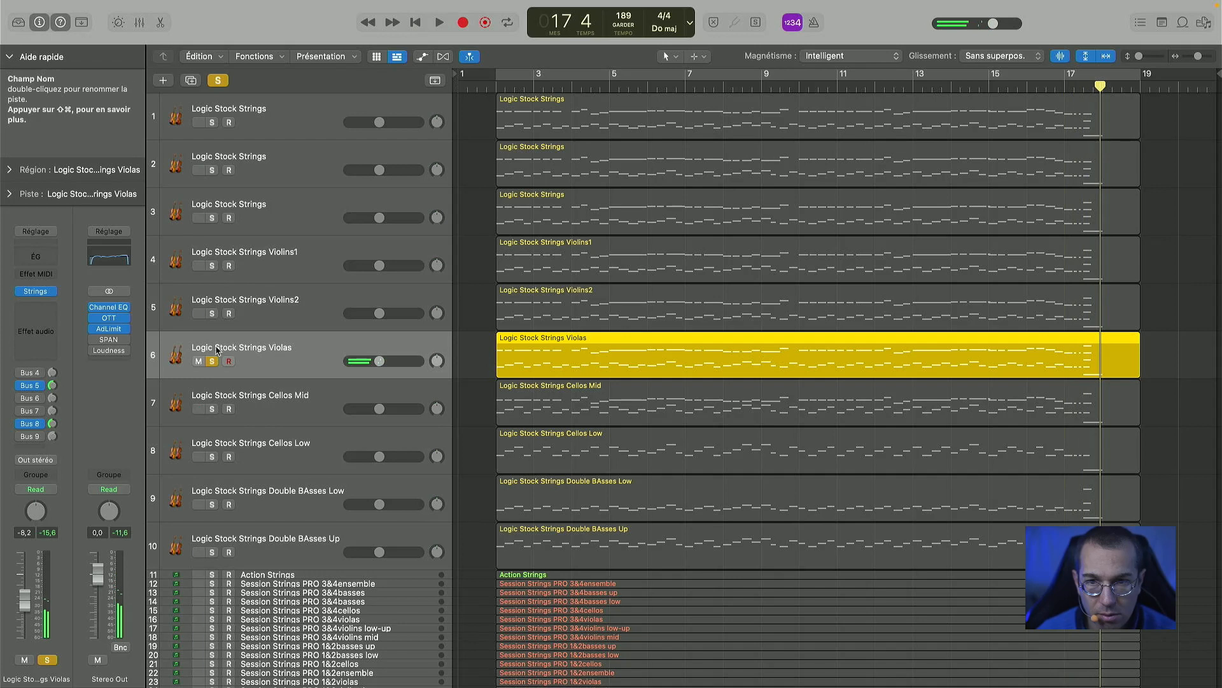
- Solo the Cellos Mid track in place of the Violas and audition it from bar 2
left_click(213, 362)
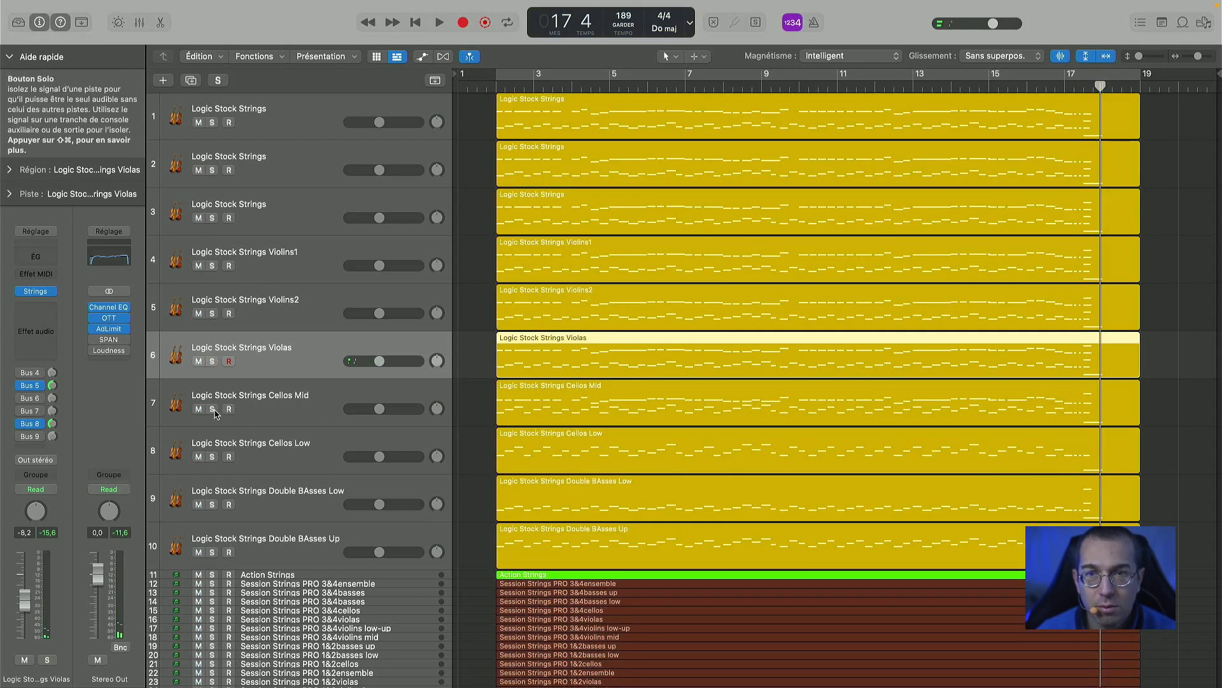
left_click(214, 409)
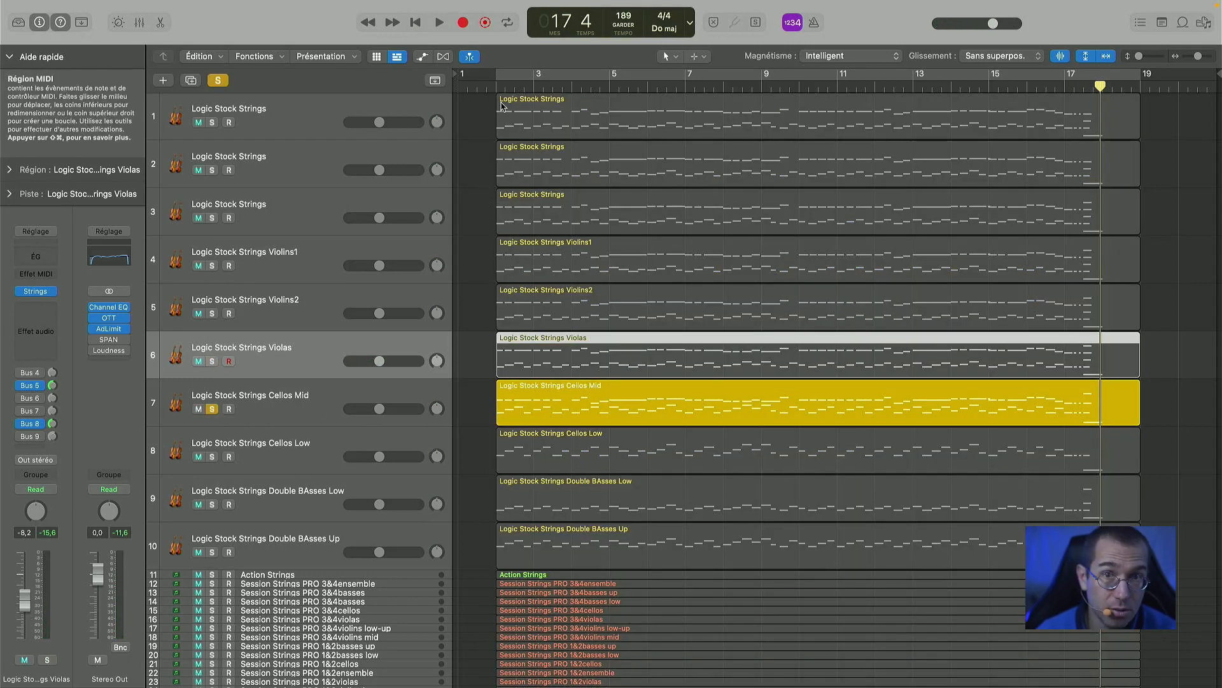
left_click(498, 88)
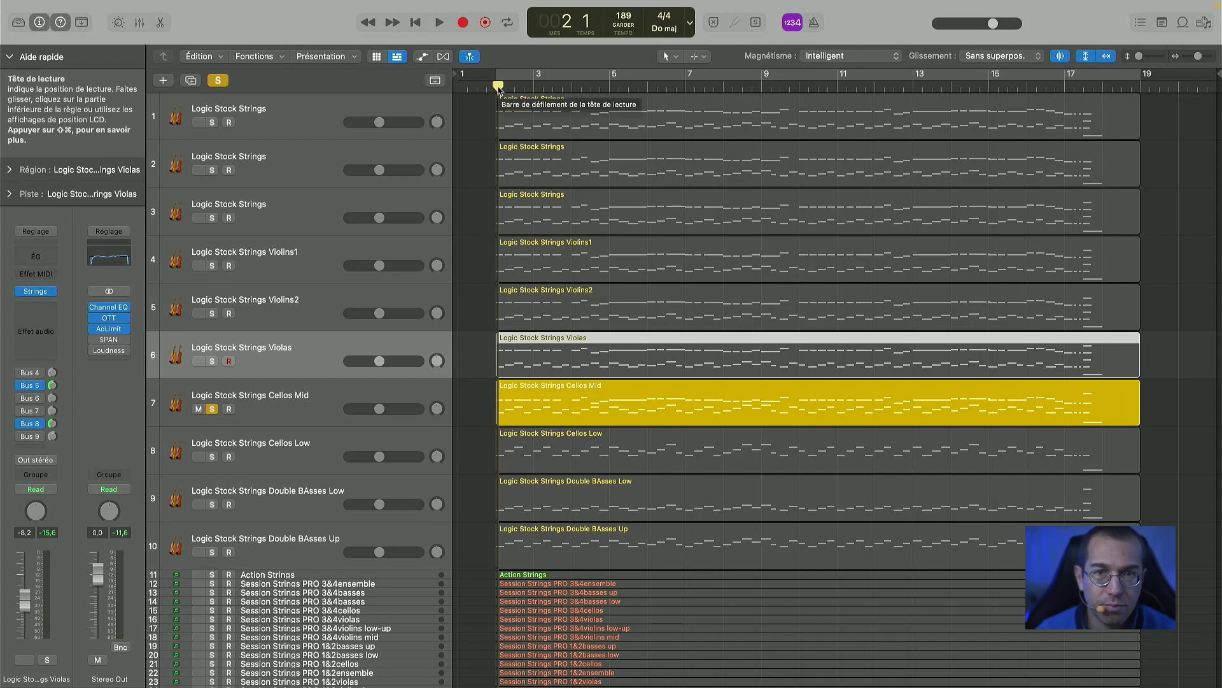
left_click(497, 87)
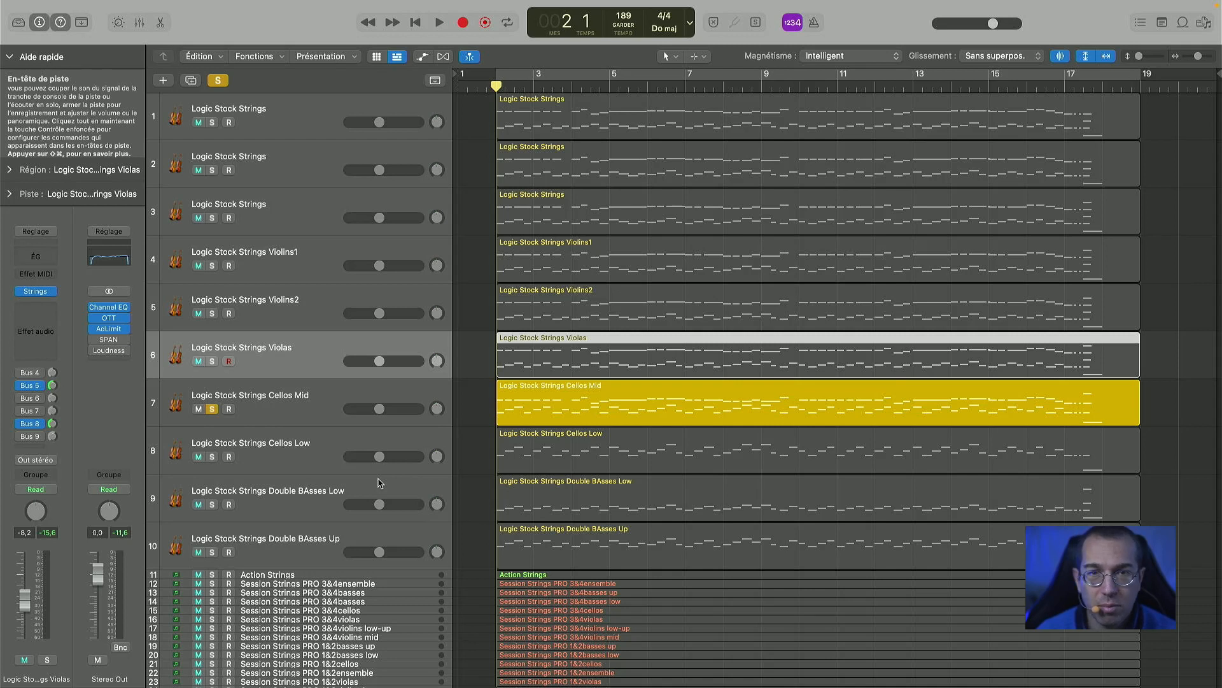
key("space")
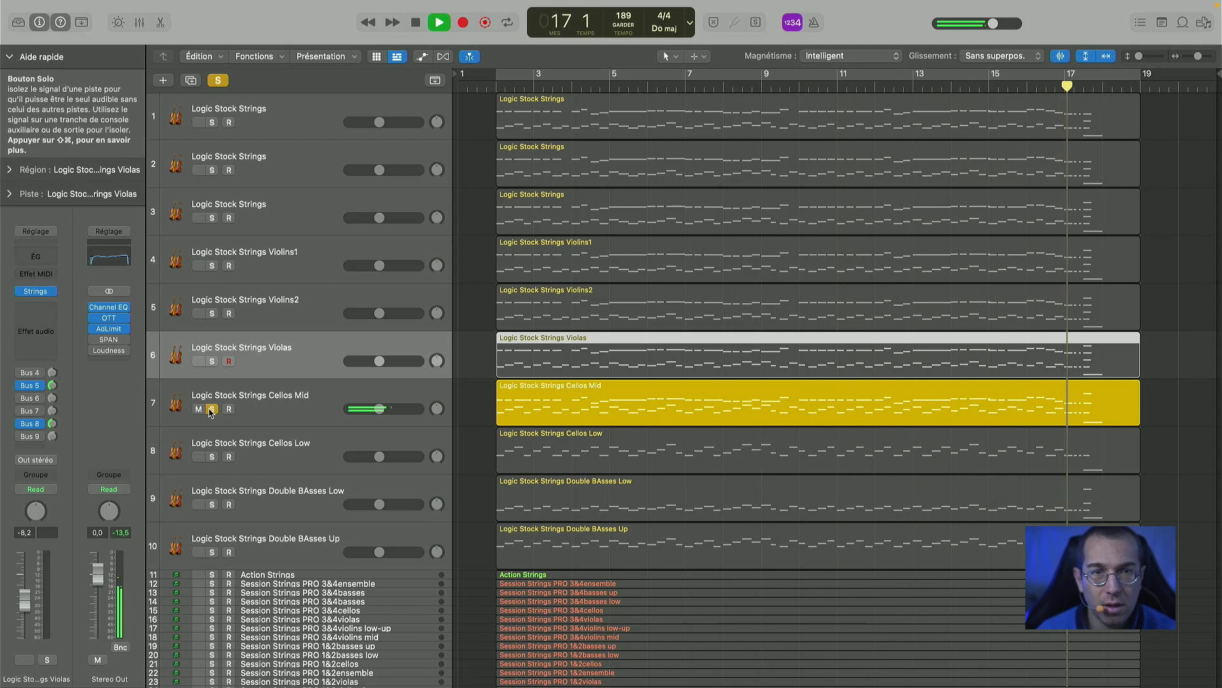
- Solo the Cellos Low track in place of Cellos Mid and audition it from bar 2
left_click(211, 409)
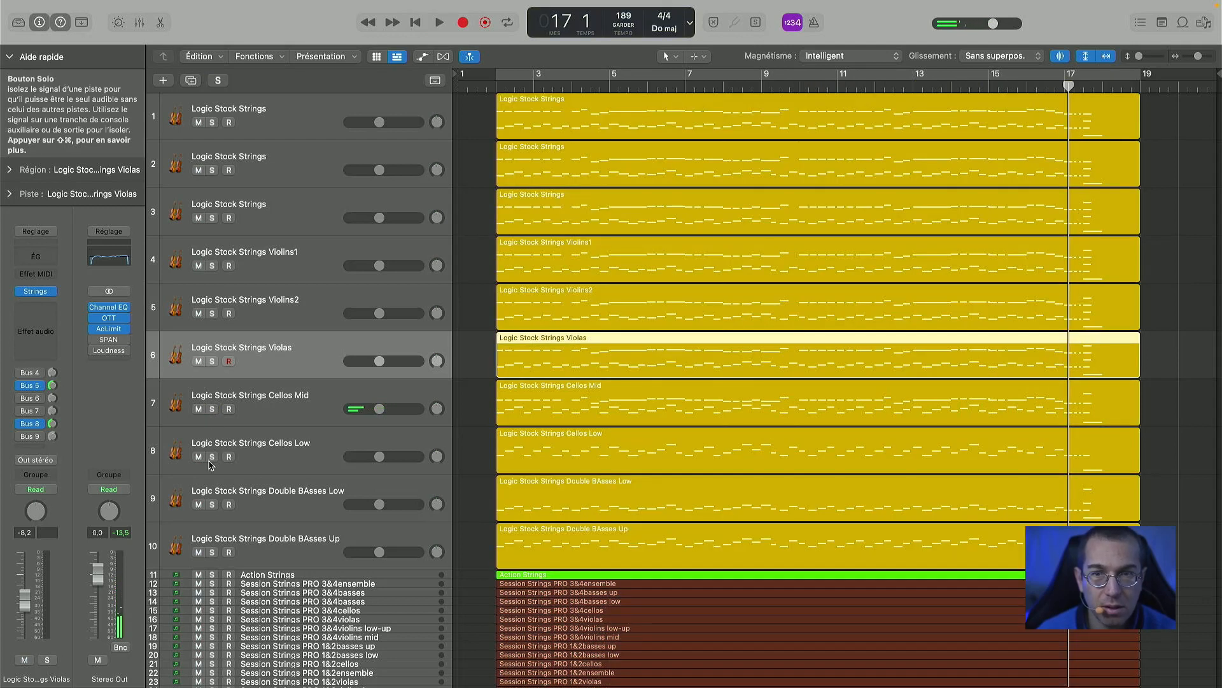
left_click(211, 456)
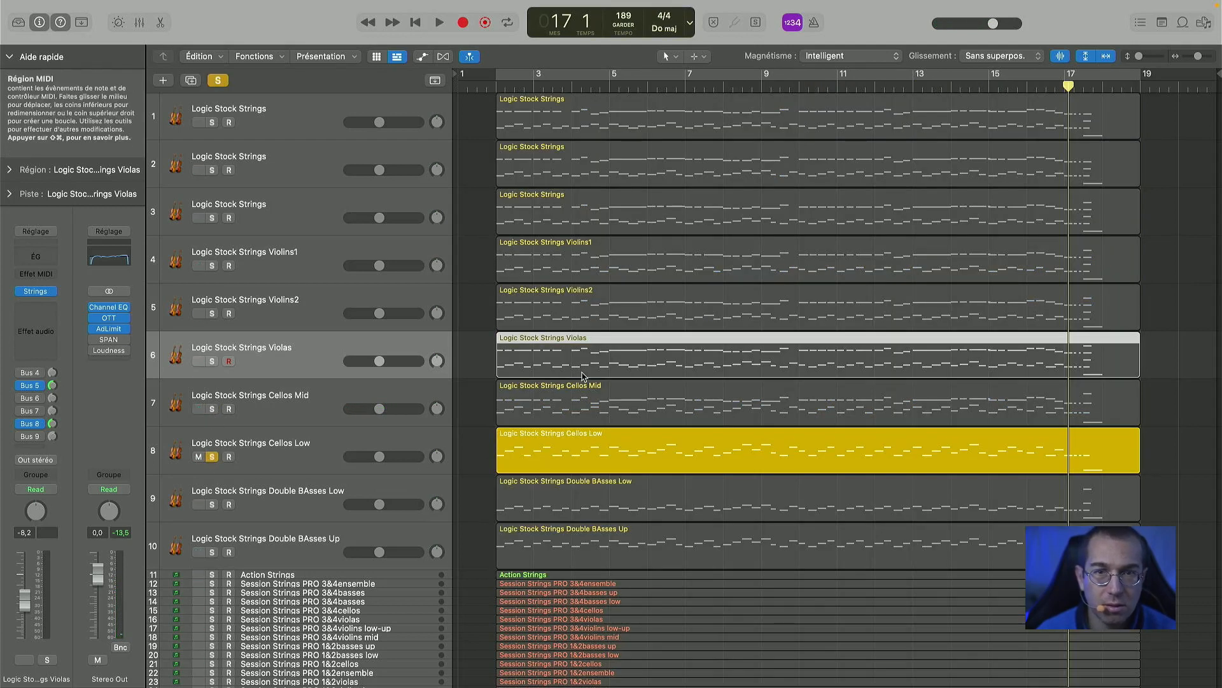
left_click(496, 87)
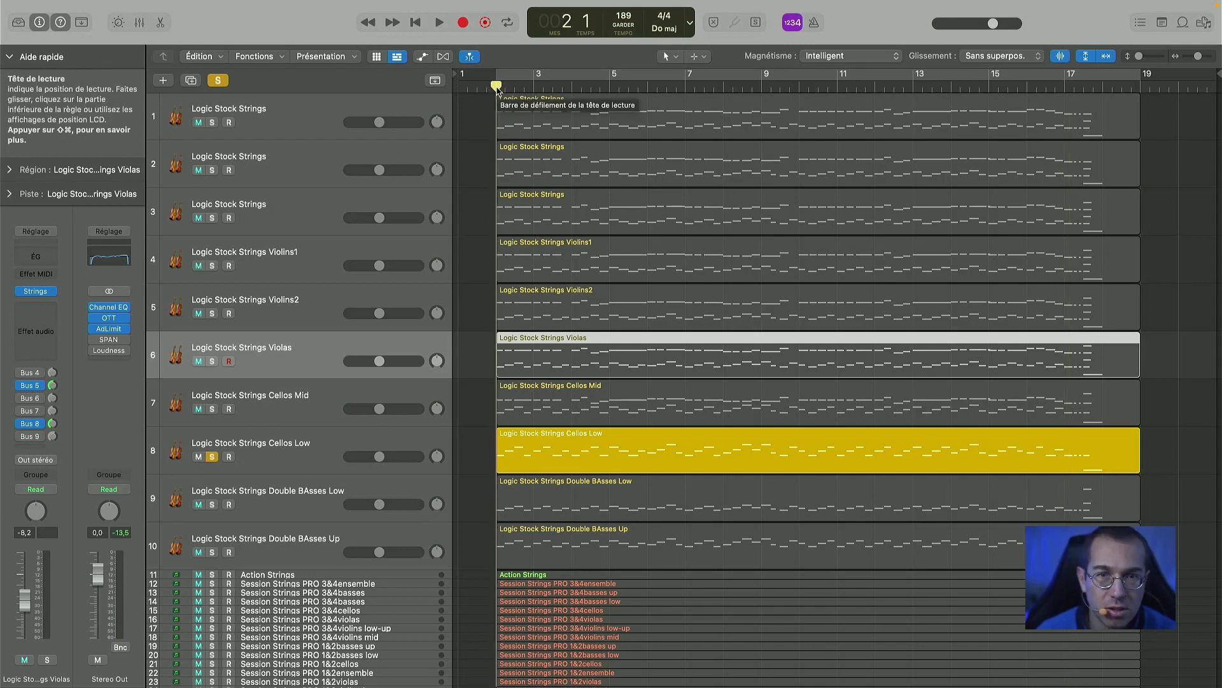
key("space")
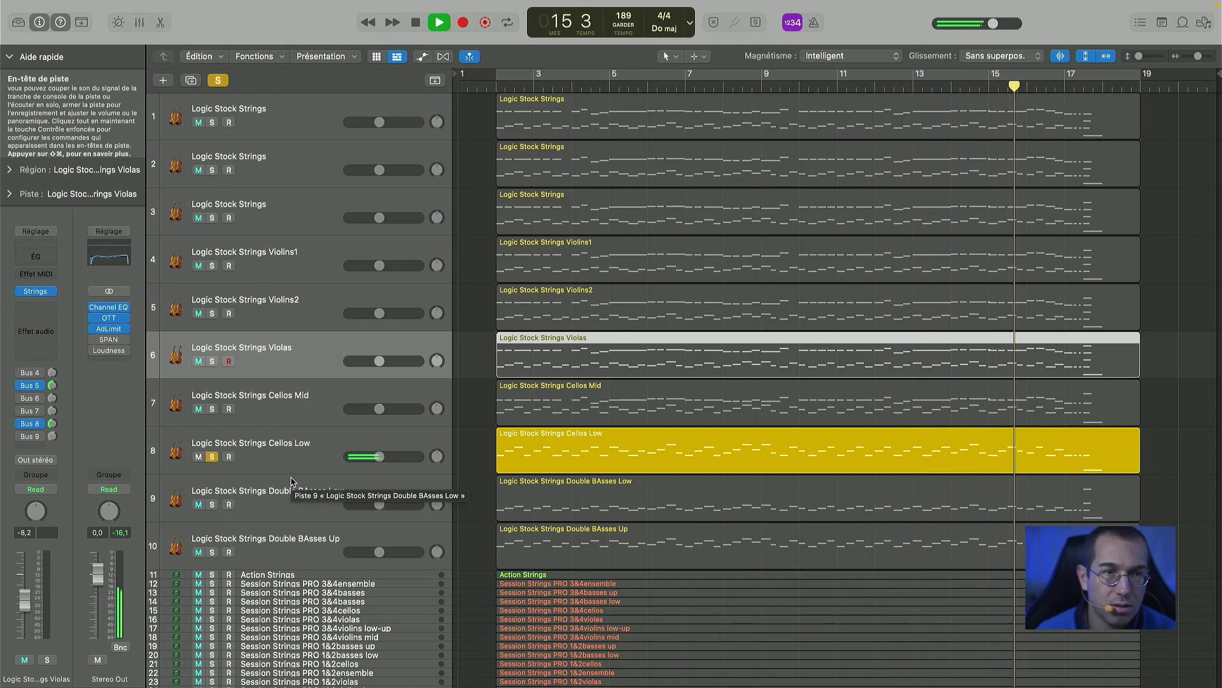
- Stop playback, solo Cellos Mid alongside Cellos Low, and audition both cello tracks from bar 2
key("space")
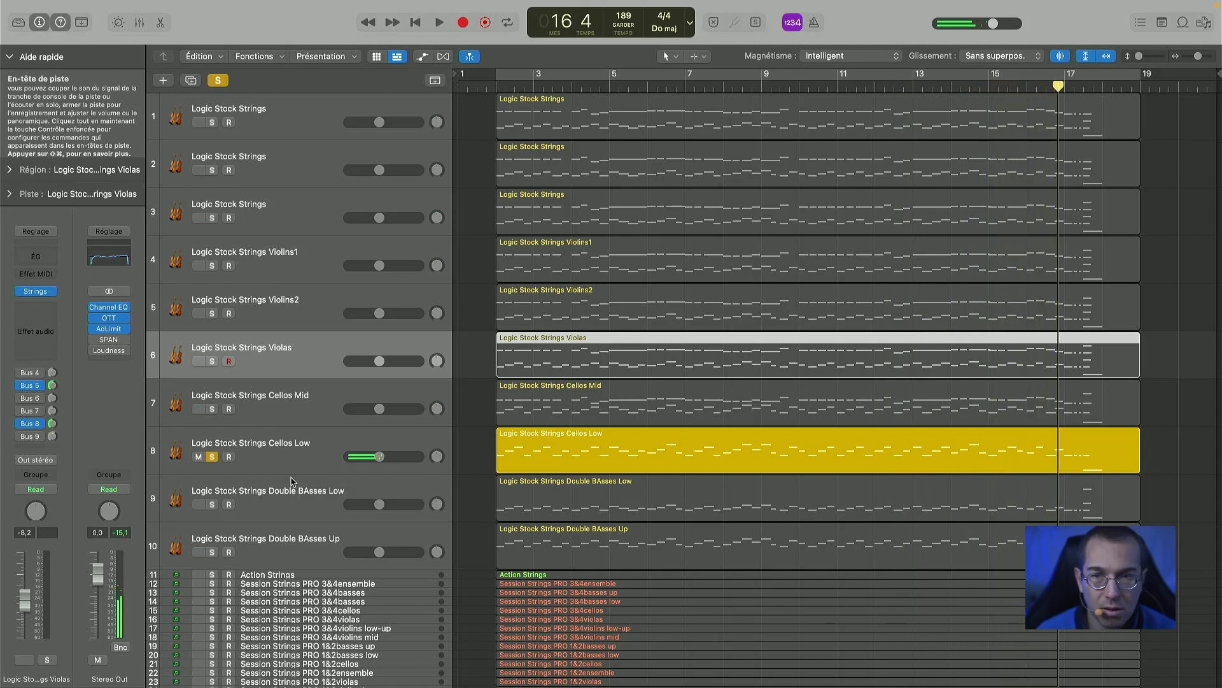
left_click(213, 409)
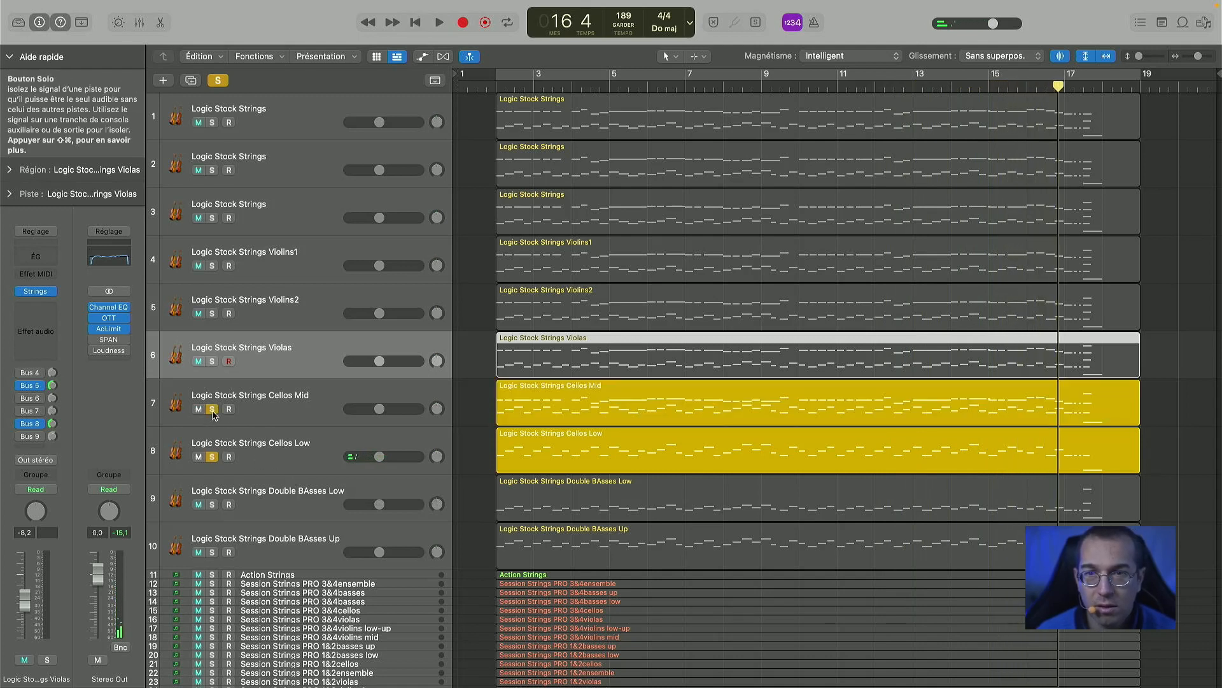
left_click(496, 84)
key("space")
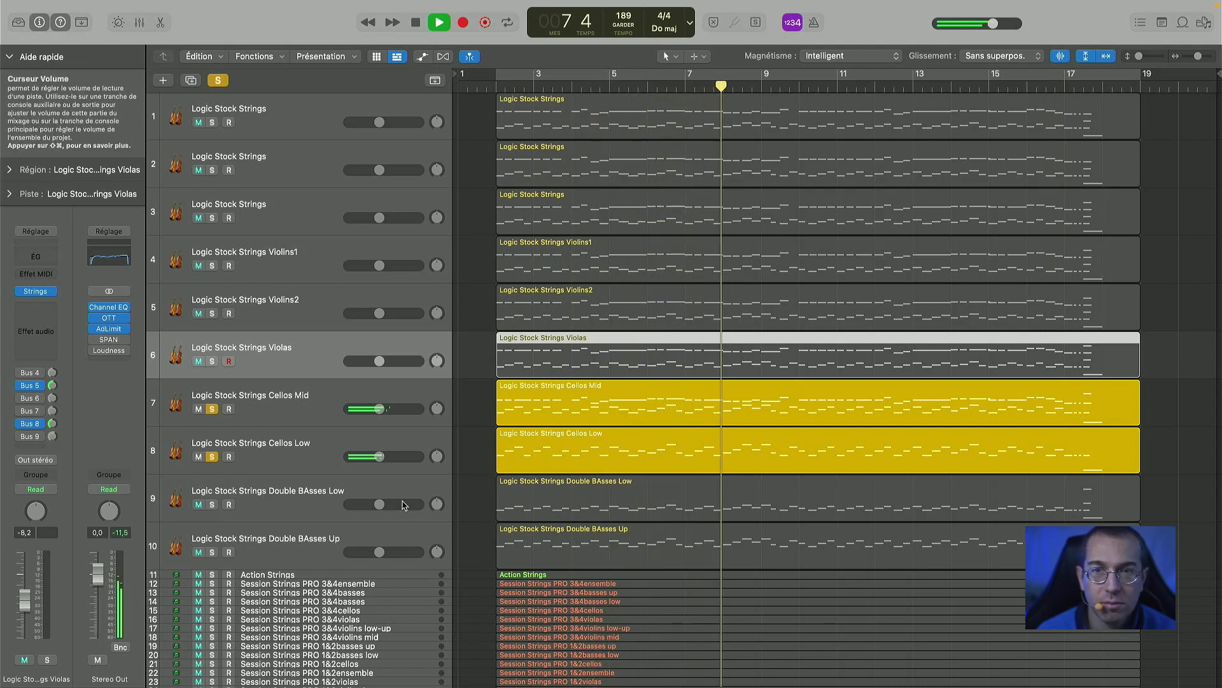
key("space")
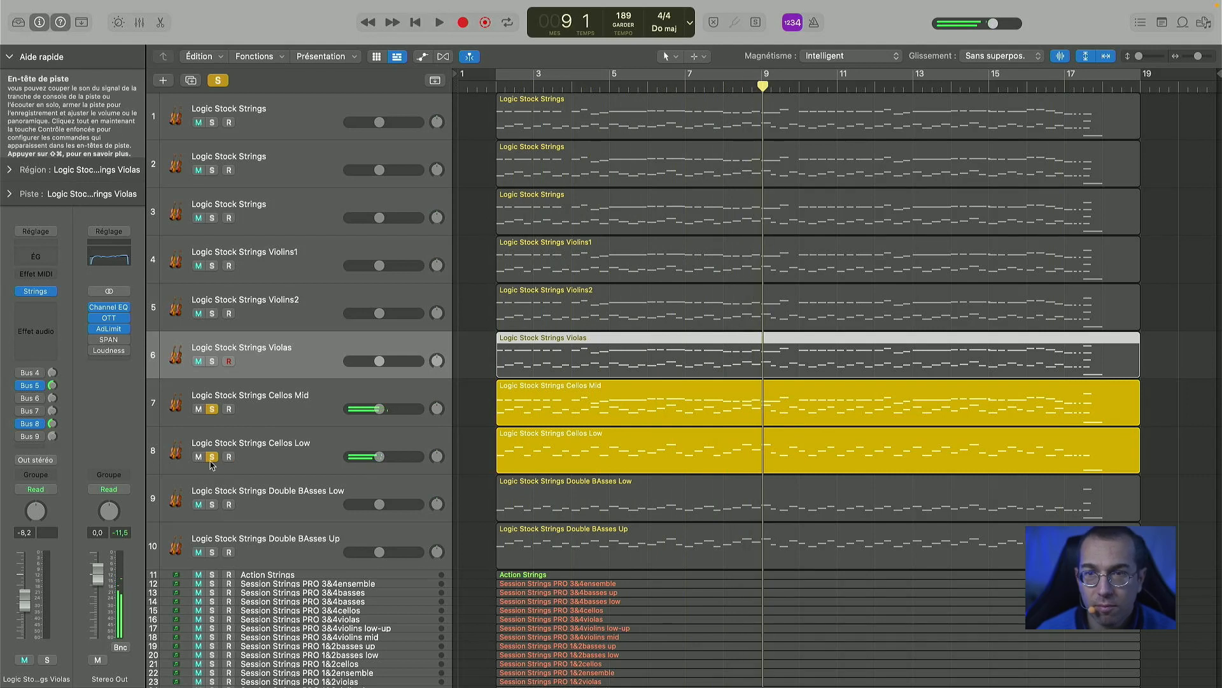
- Remove both cello solos, solo only the Double Basses Up track, and audition it from bar 2
left_click(212, 456)
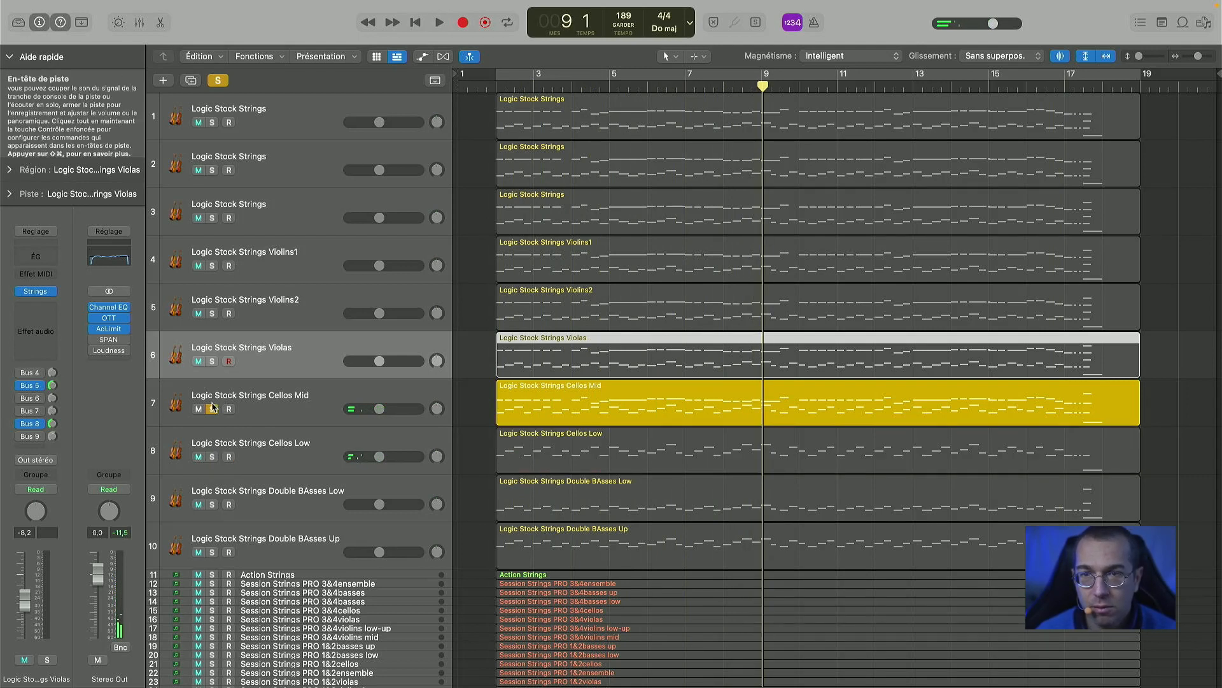
left_click(212, 409)
left_click(212, 505)
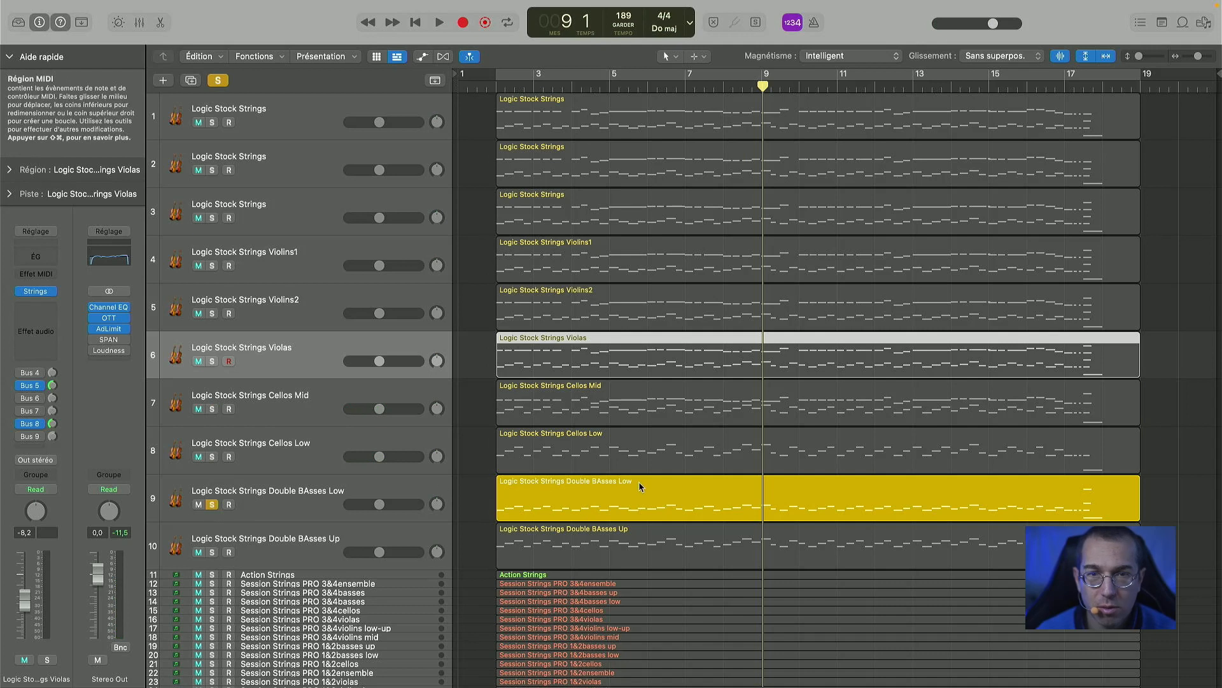
left_click(212, 552)
left_click(212, 504)
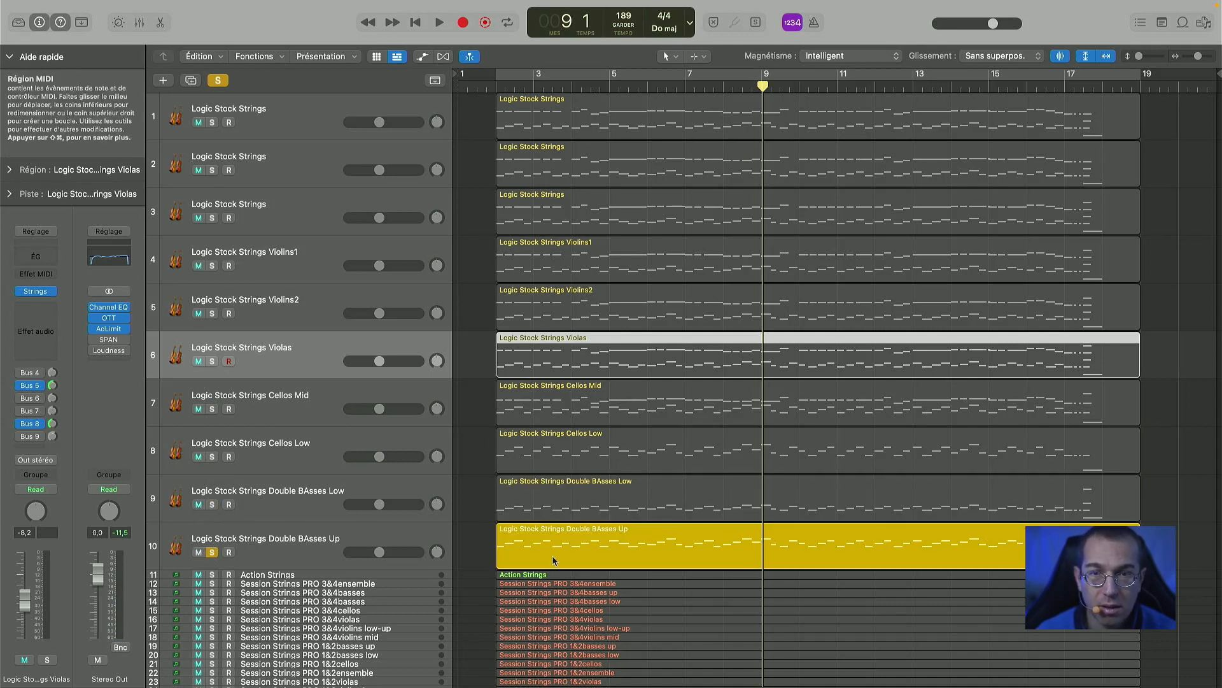
left_click(496, 87)
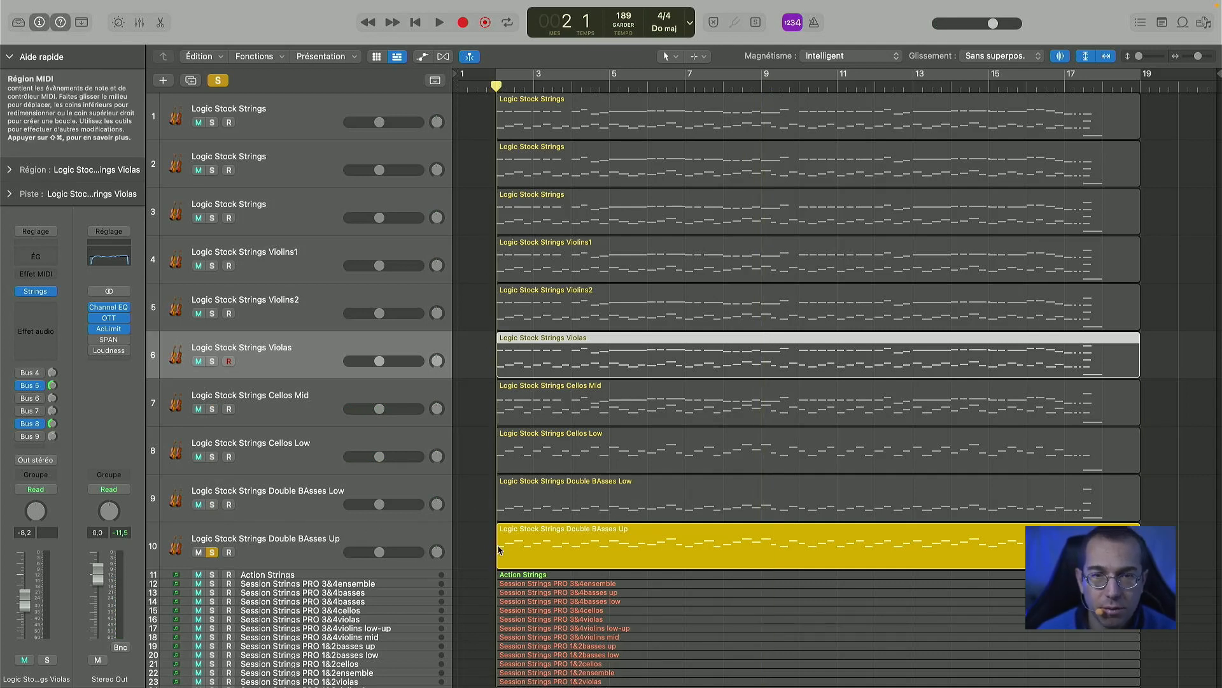
key("space")
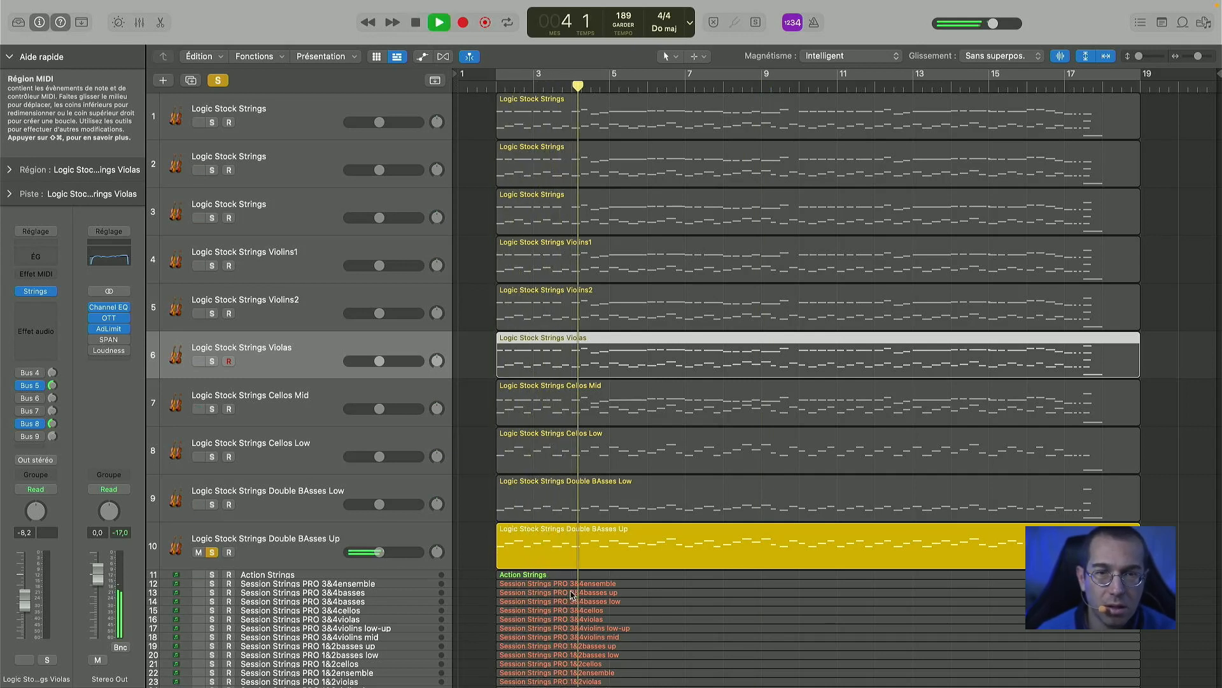
key("space")
- Solo the Double Basses Low track in place of Double Basses Up and audition it from bar 2
left_click(212, 552)
key("super+a")
left_click(212, 504)
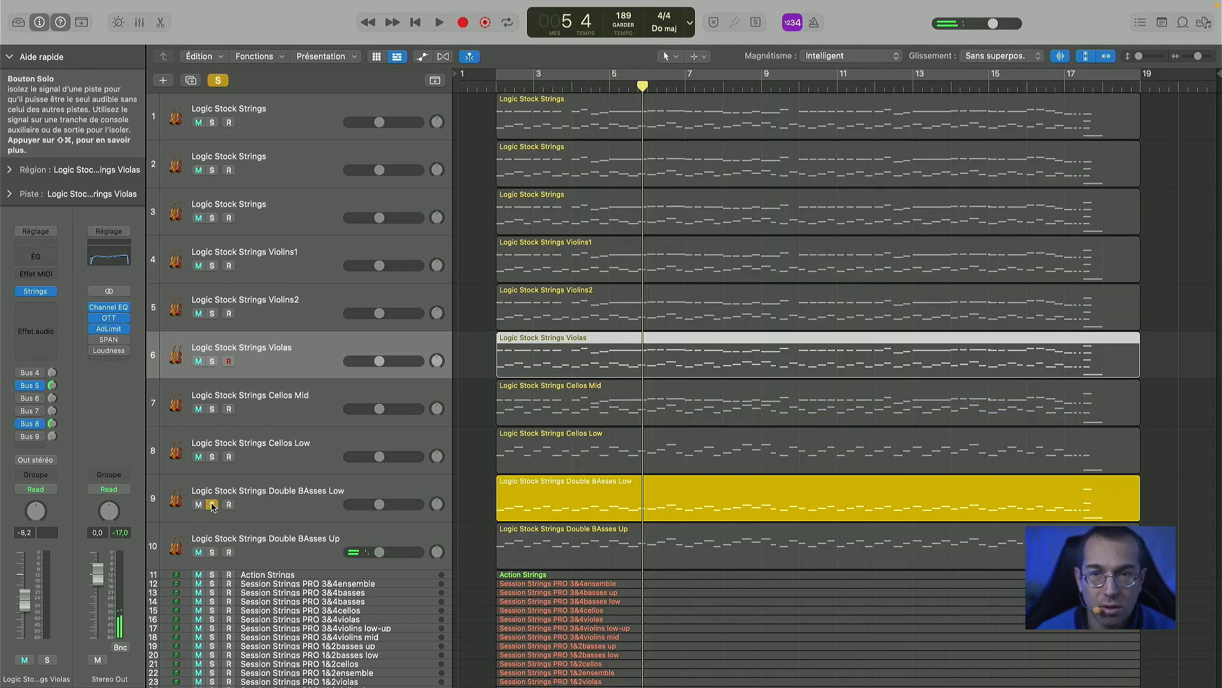
key("space")
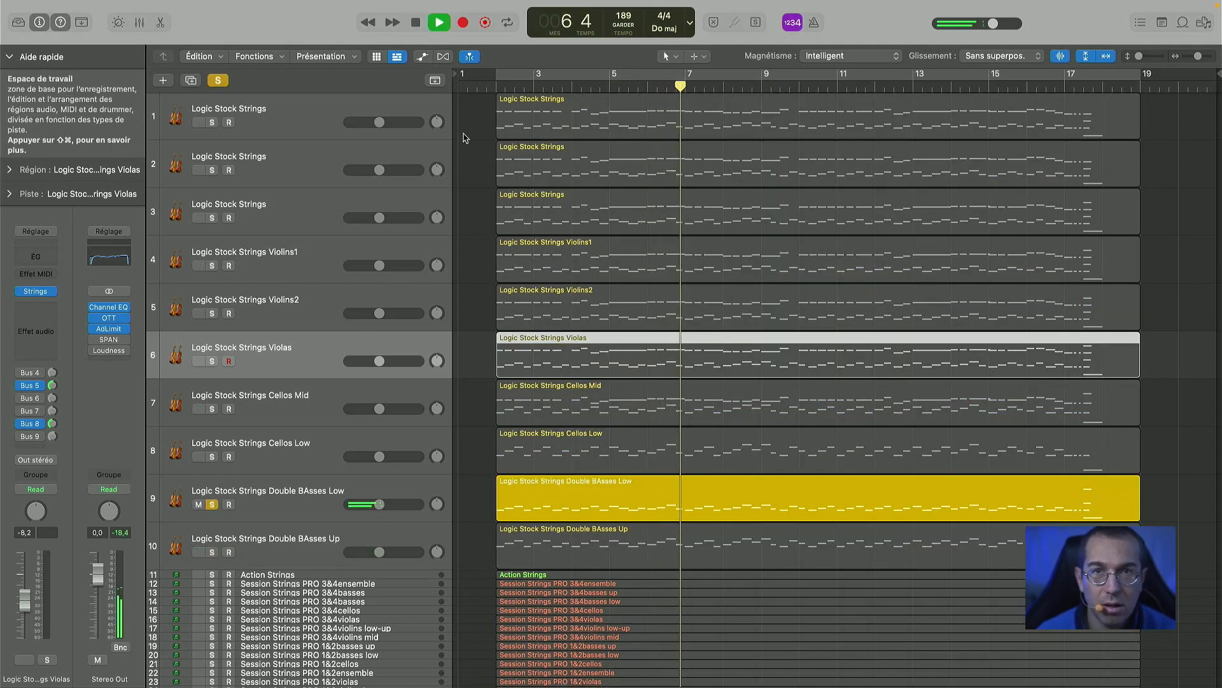
left_click(498, 86)
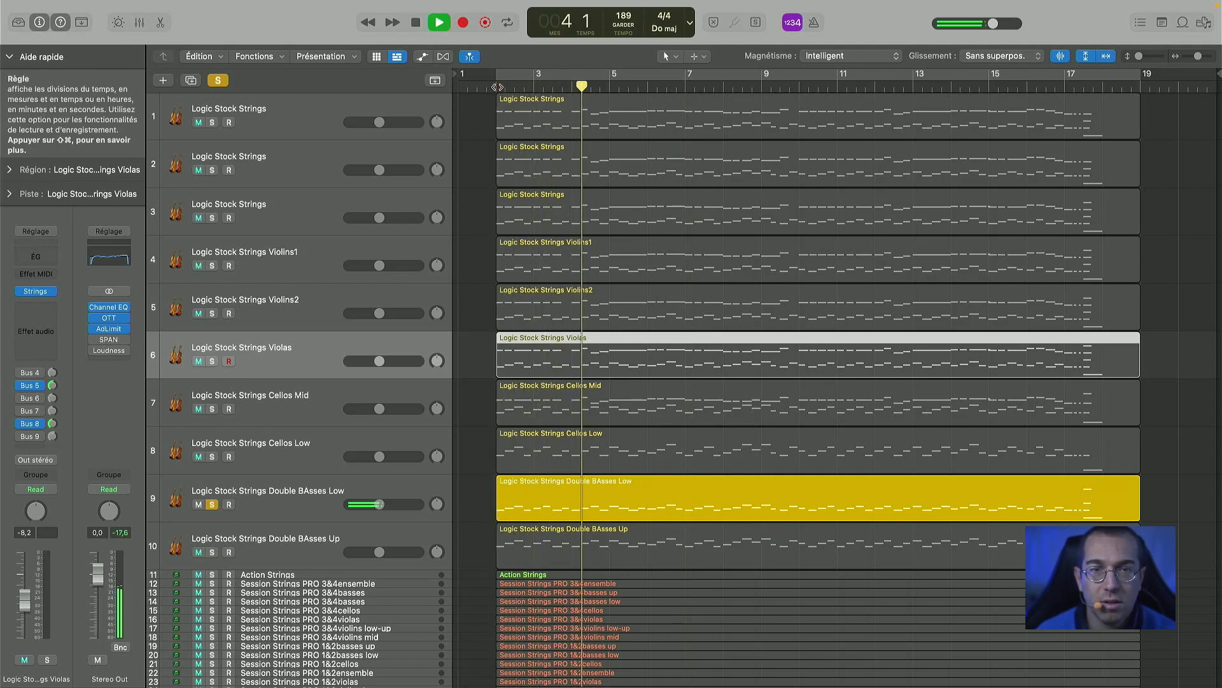
key("space")
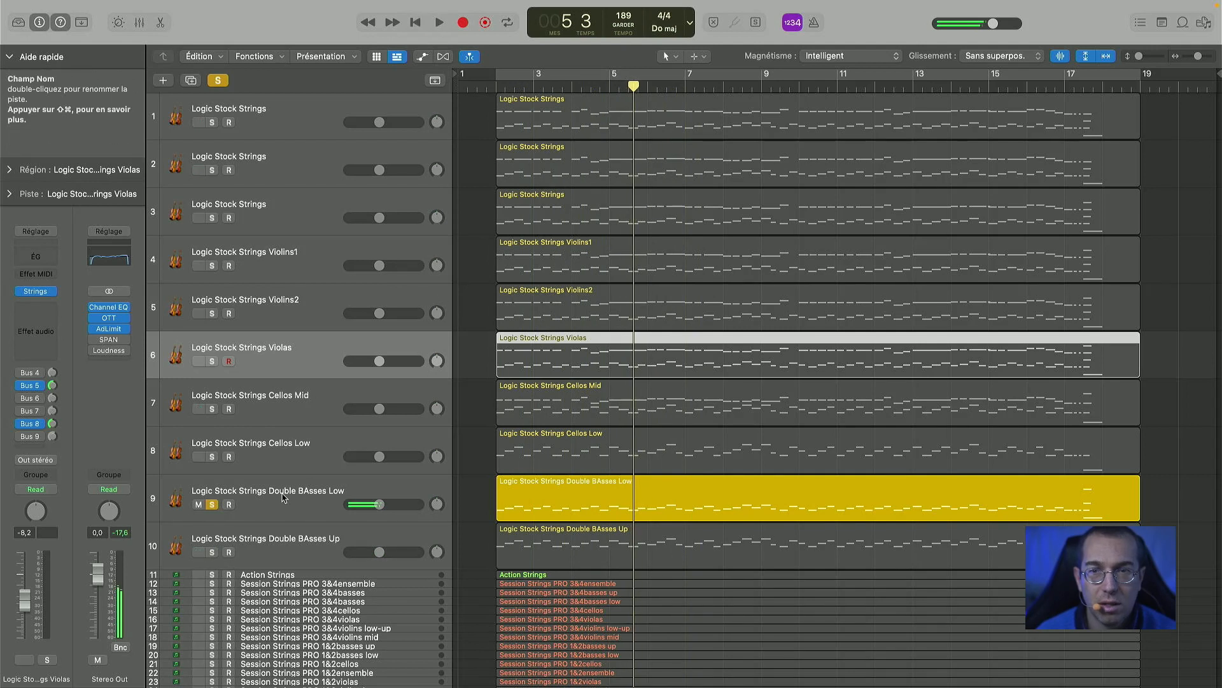
- Add Double Basses Up to the solo and audition both double bass tracks together from bar 2
left_click(212, 552)
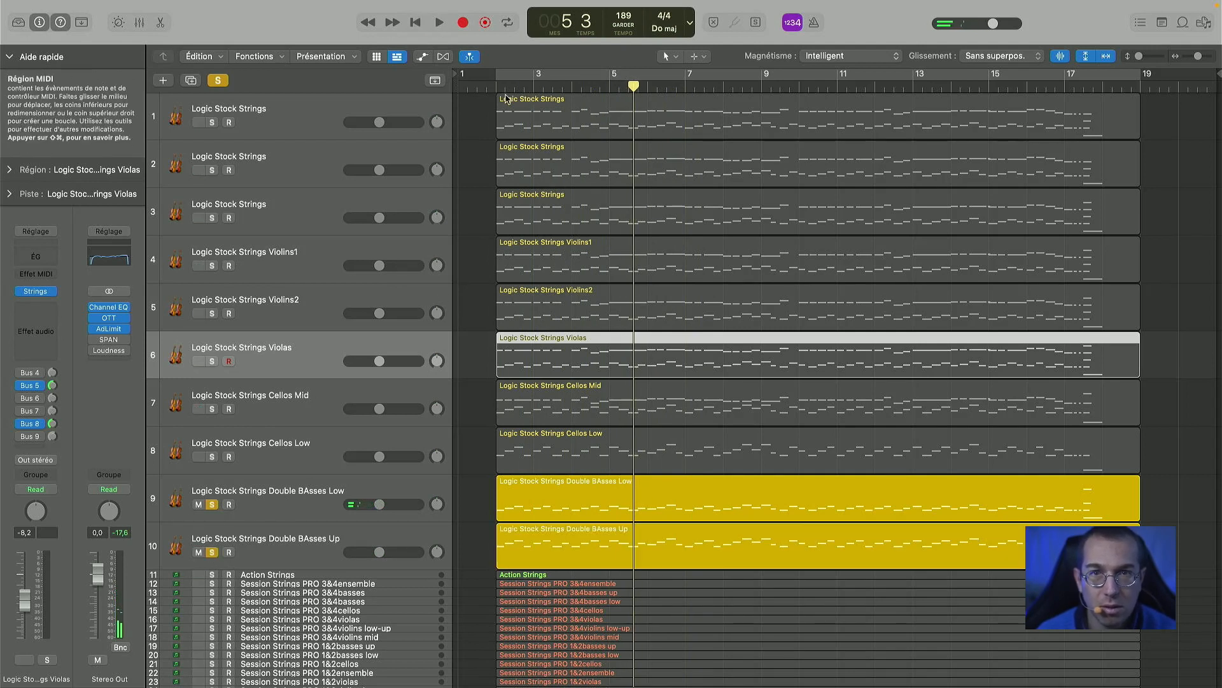
double_click(495, 84)
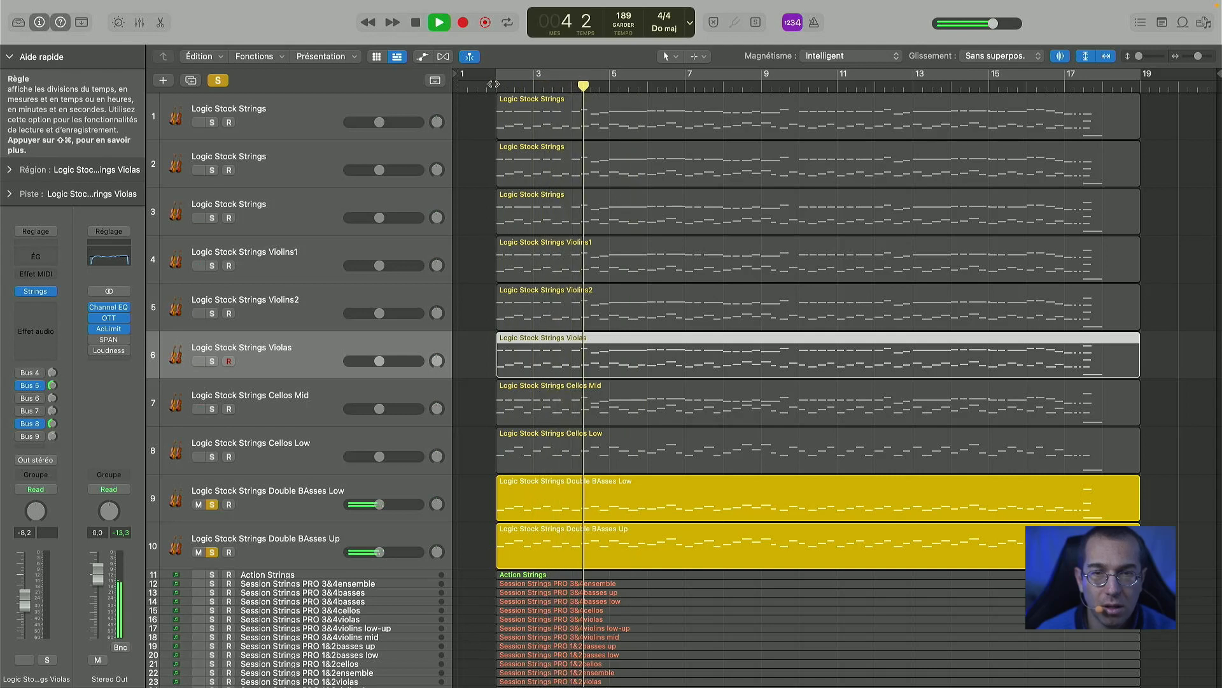
key("space")
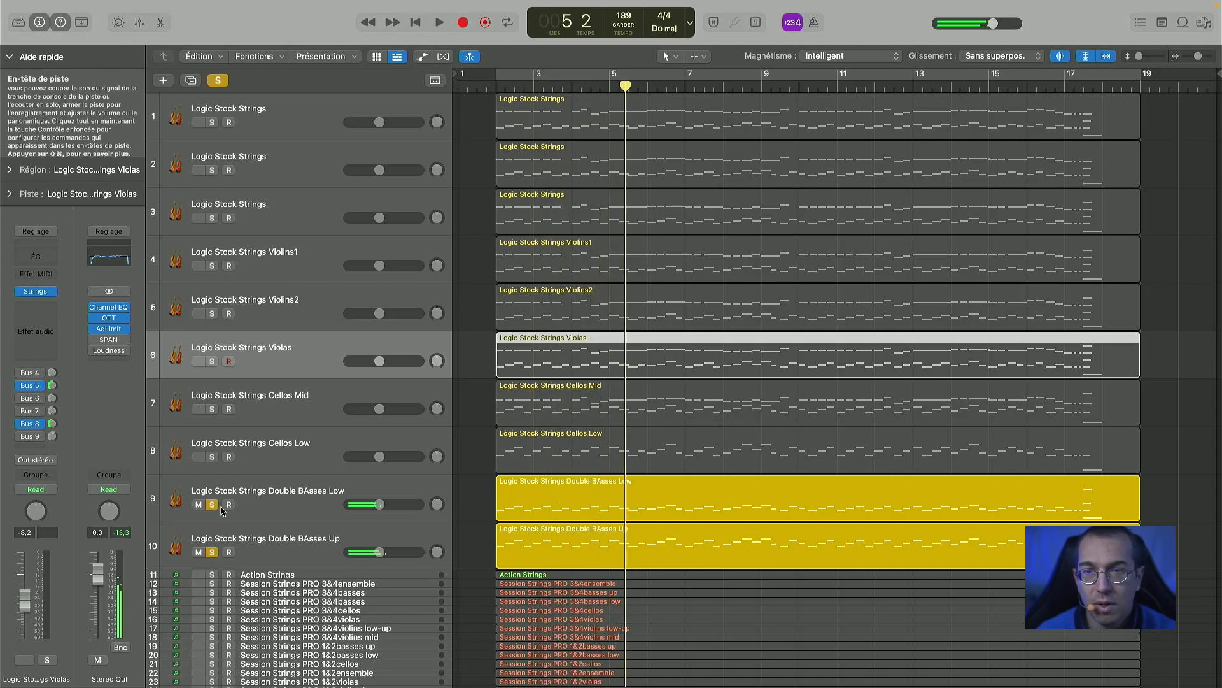
- Add the other eight Logic Stock Strings tracks to the solo, from Cellos Low up to the first ensemble track
left_click(213, 457)
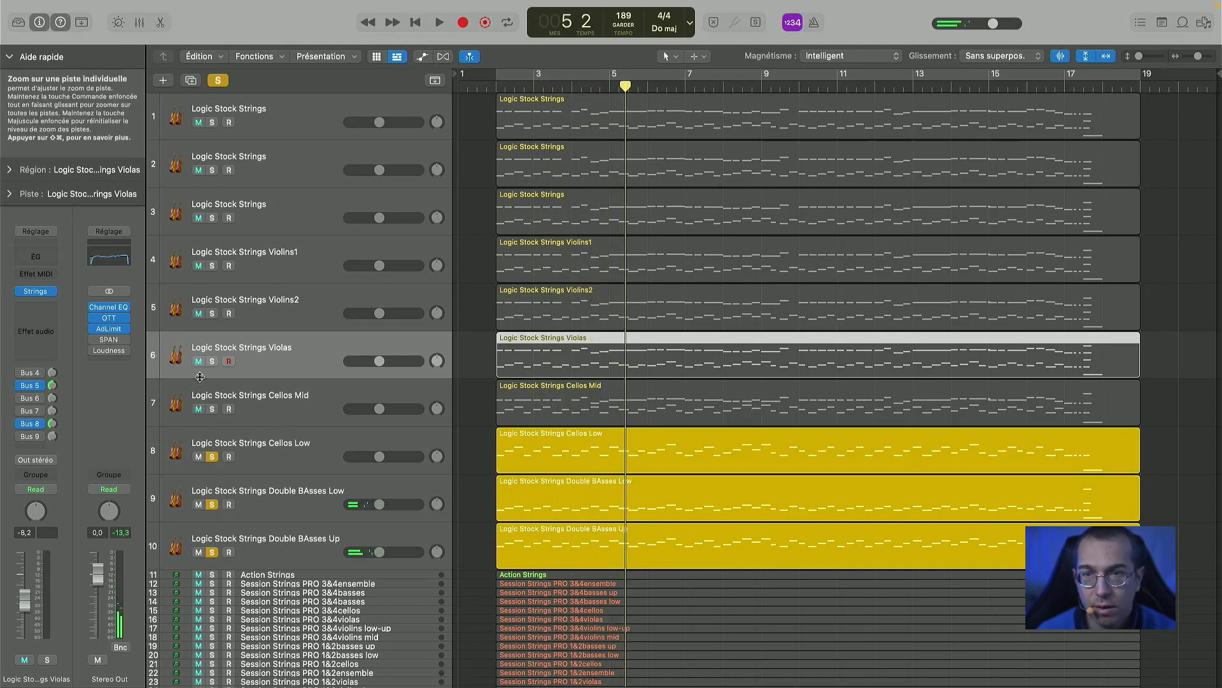
left_click(212, 409)
left_click(212, 361)
left_click(212, 313)
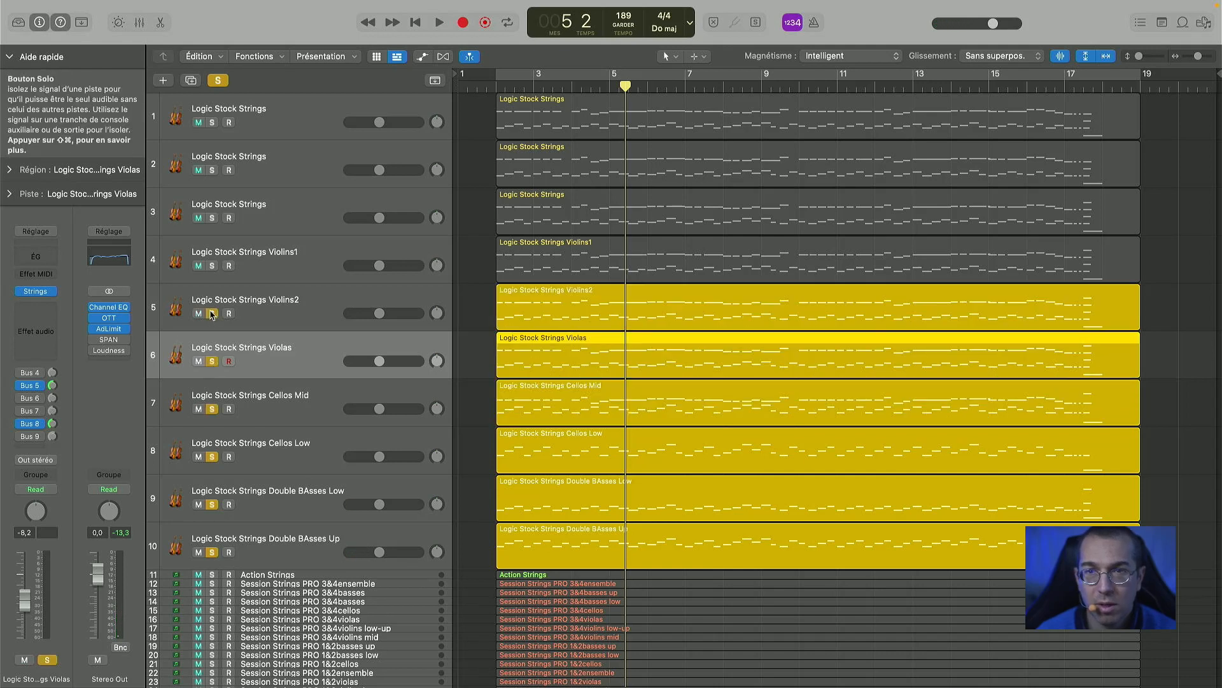
left_click(213, 266)
left_click(212, 219)
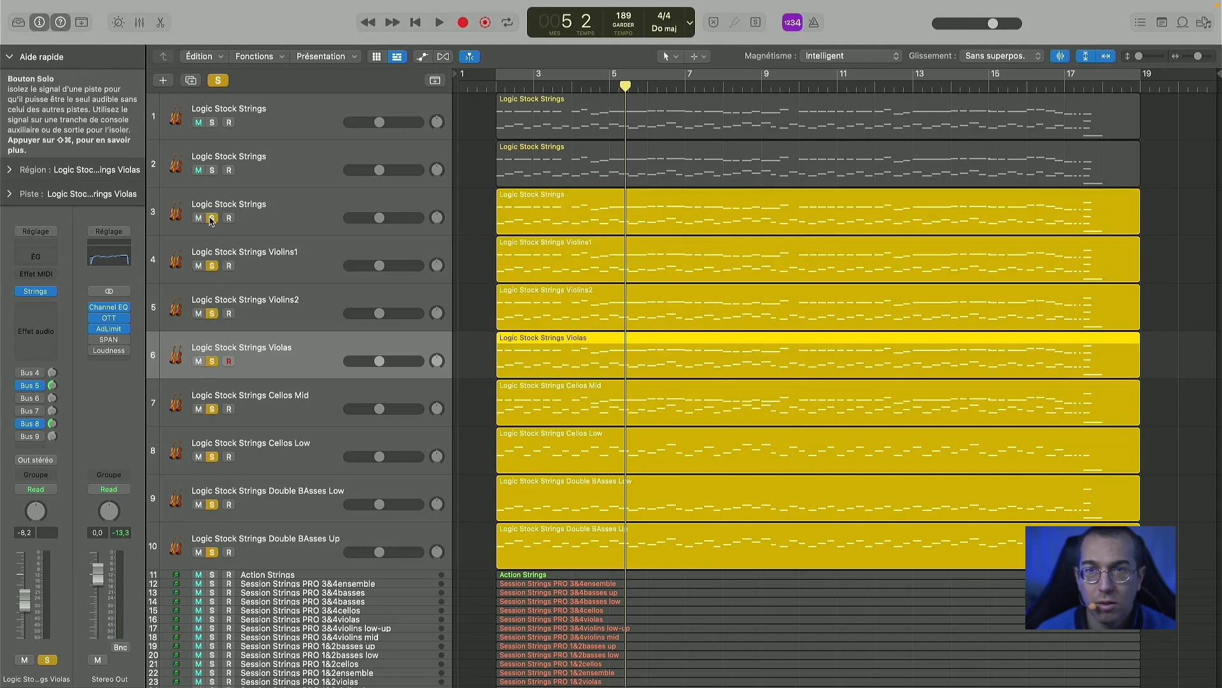
left_click(213, 170)
left_click(212, 122)
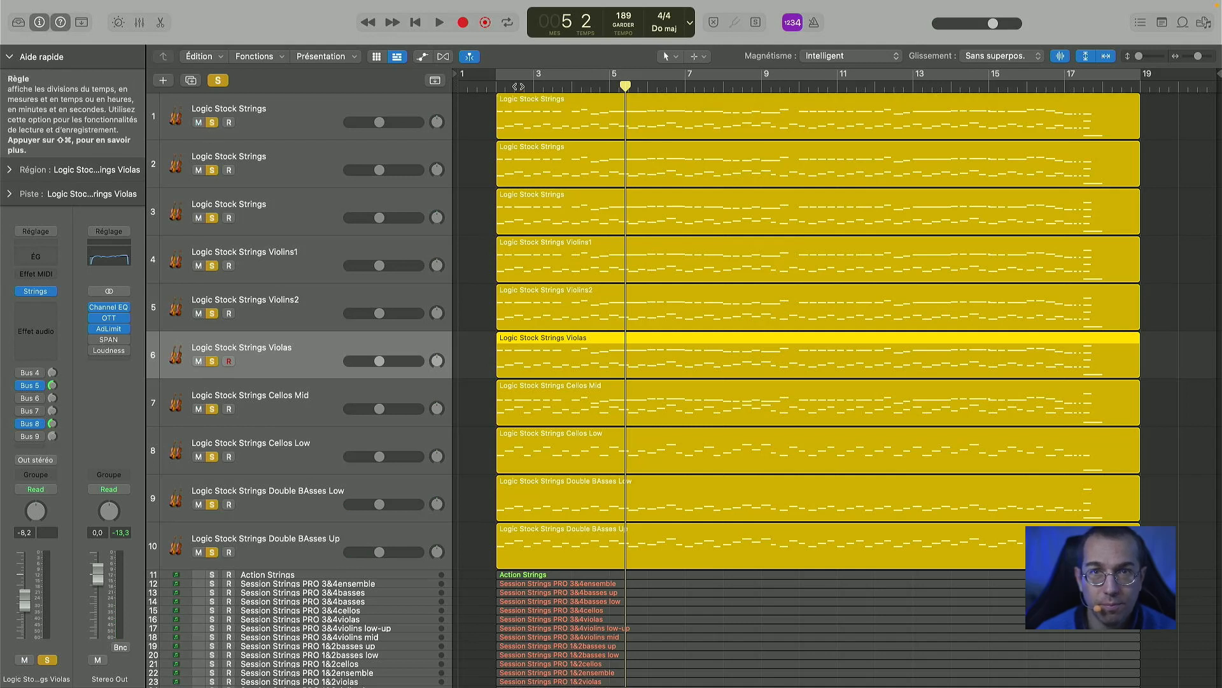
- Audition all ten soloed Logic Stock Strings tracks together from bar 2, stopping after several bars
left_click(494, 87)
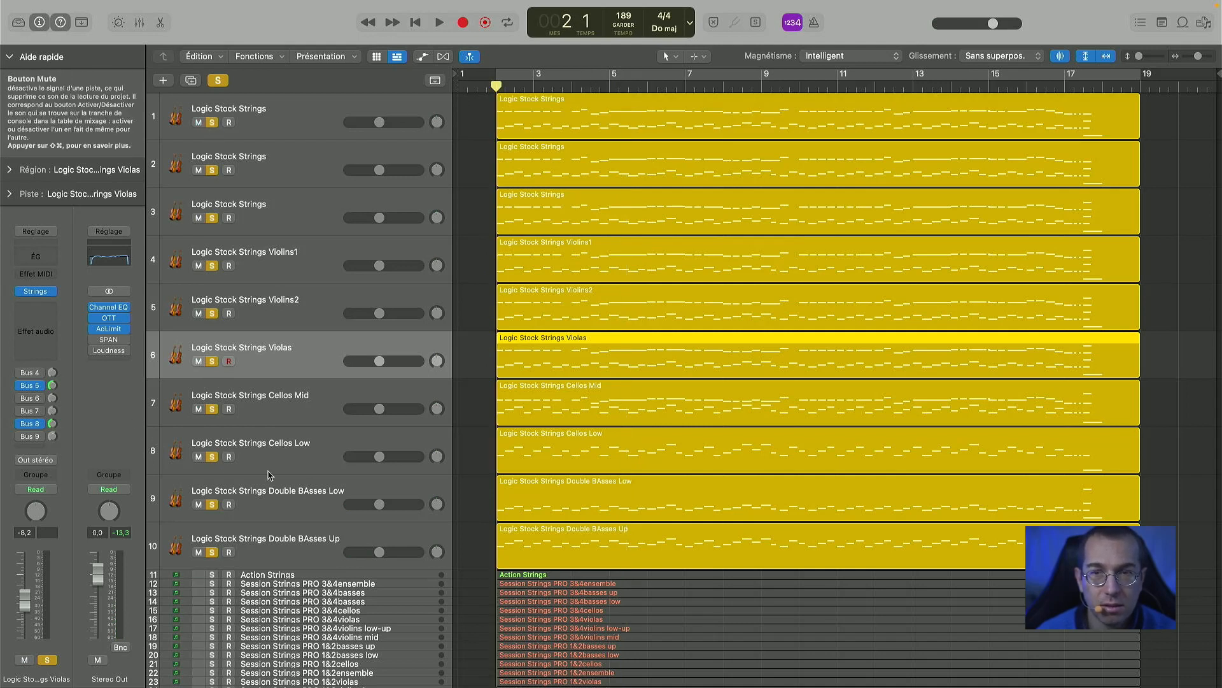
key("space")
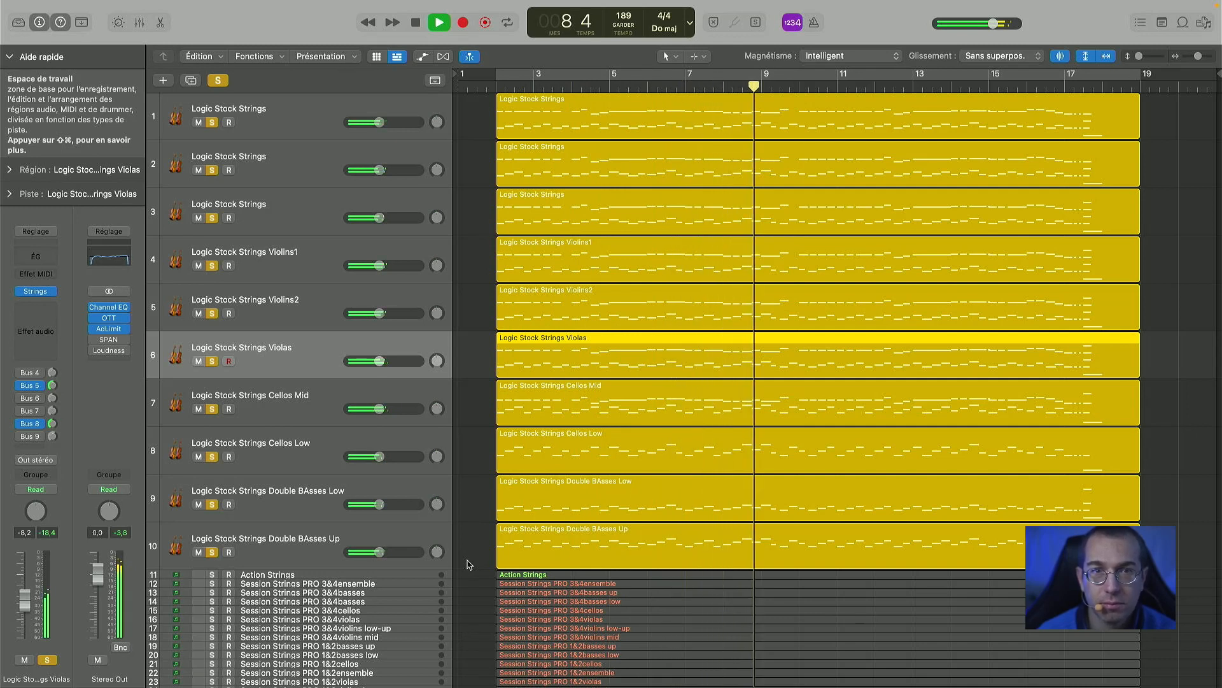
key("space")
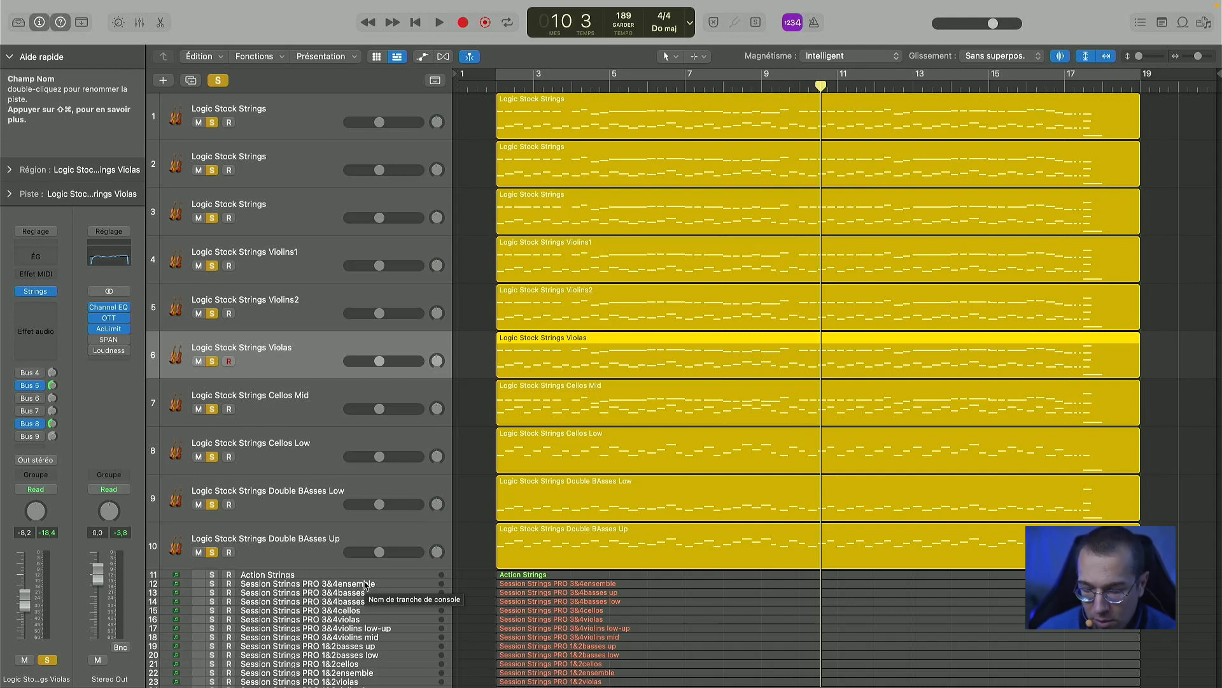
- Check the channel strips and reverb buses in the mixer, close it, and place the playhead just before bar 2
key("x")
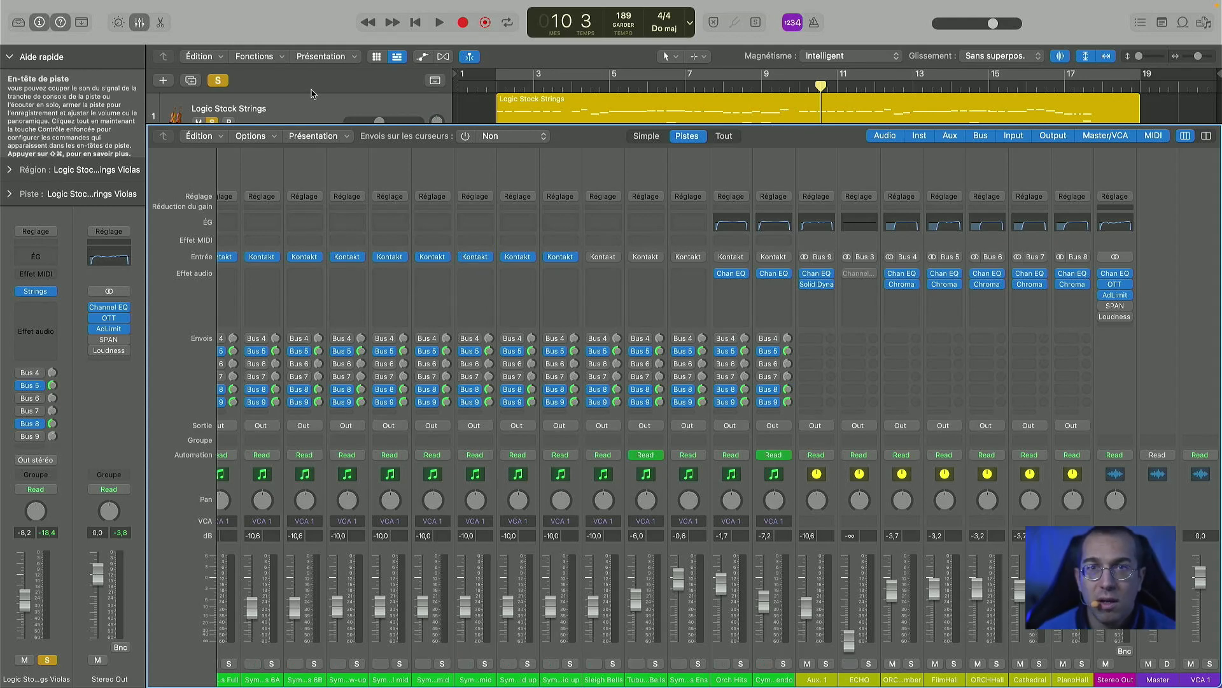
key("x")
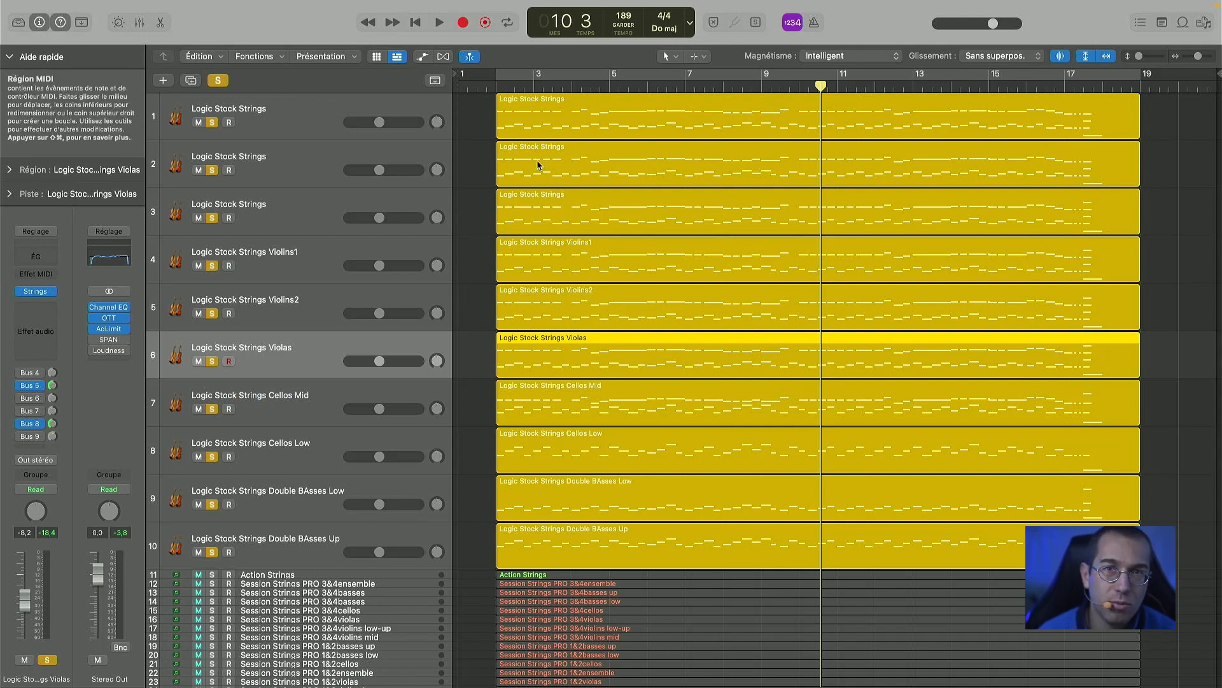
left_click(484, 86)
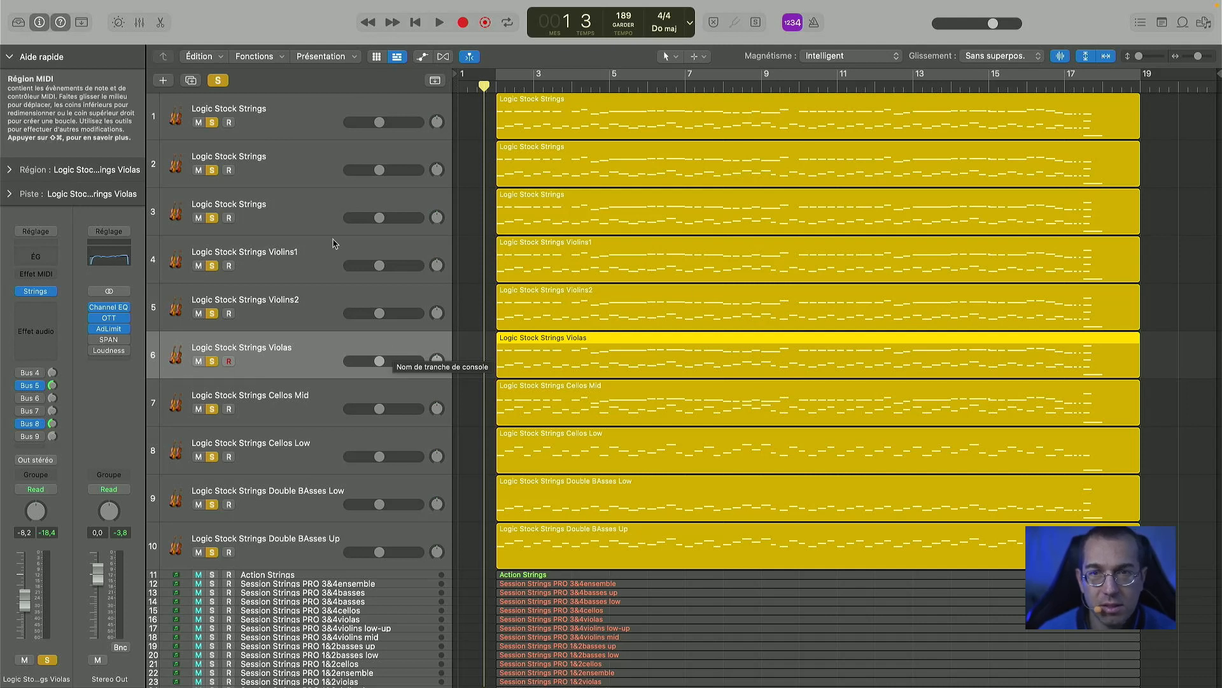
- Select all ten Logic Stock Strings tracks, from the first ensemble track through Double Basses Up
left_click(307, 127)
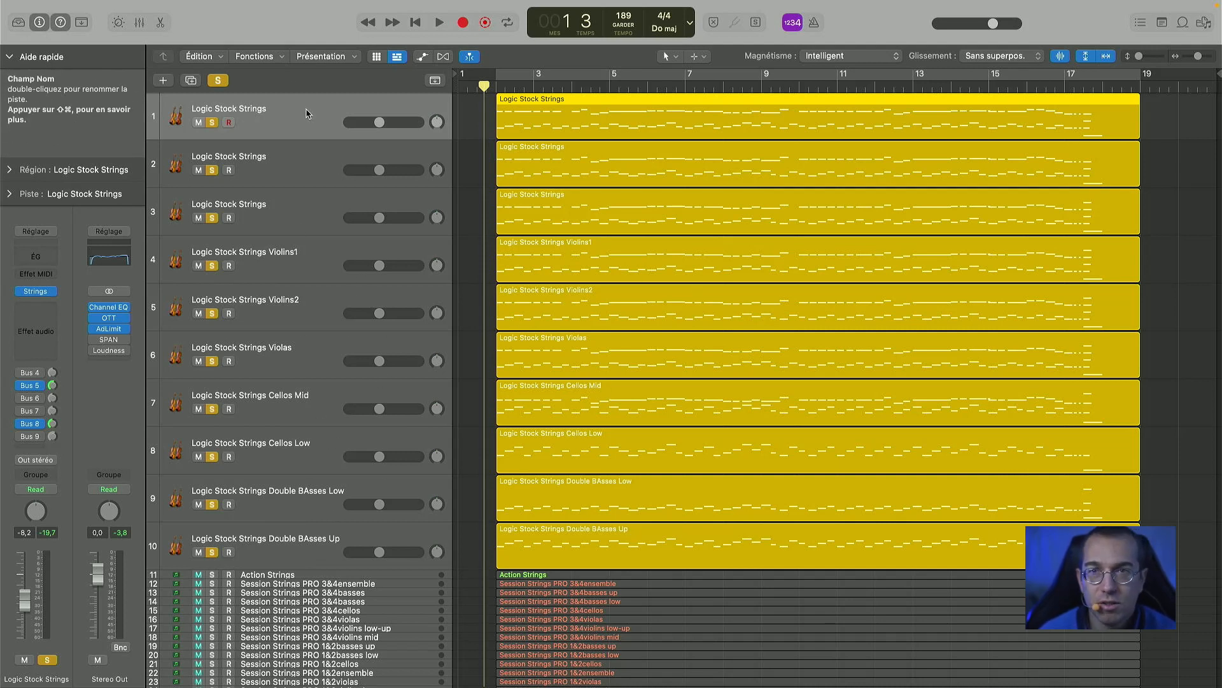
left_click(303, 543, "shift")
right_click(303, 544)
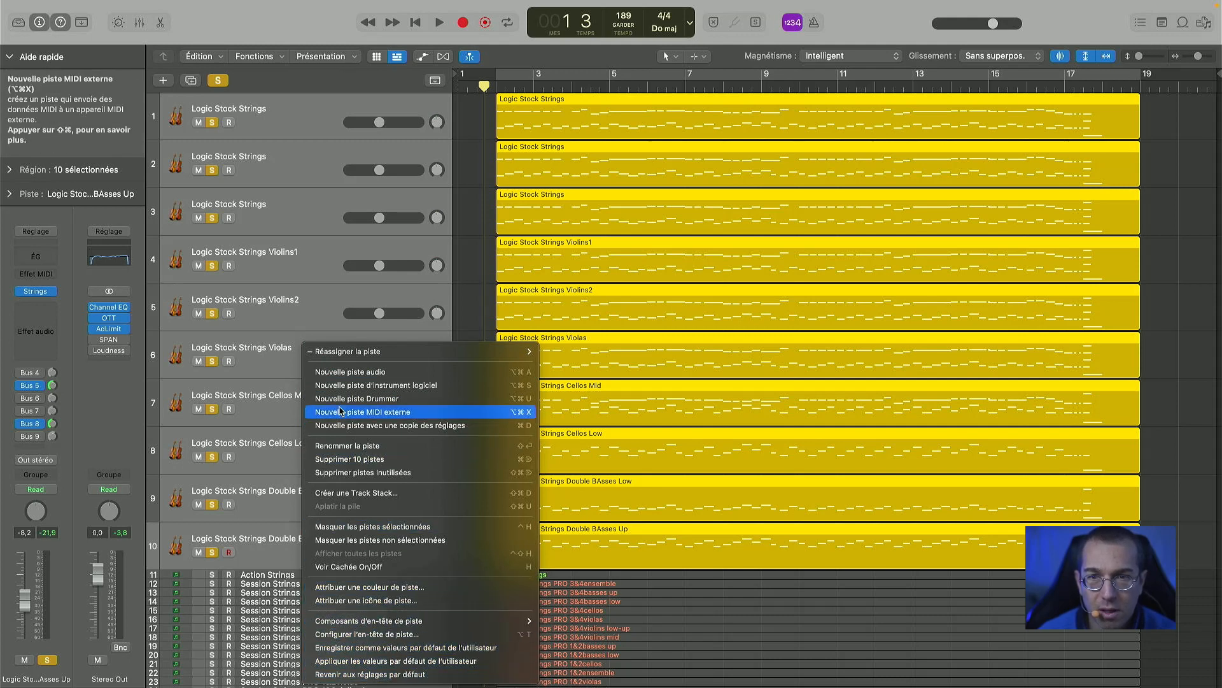
left_click(281, 268)
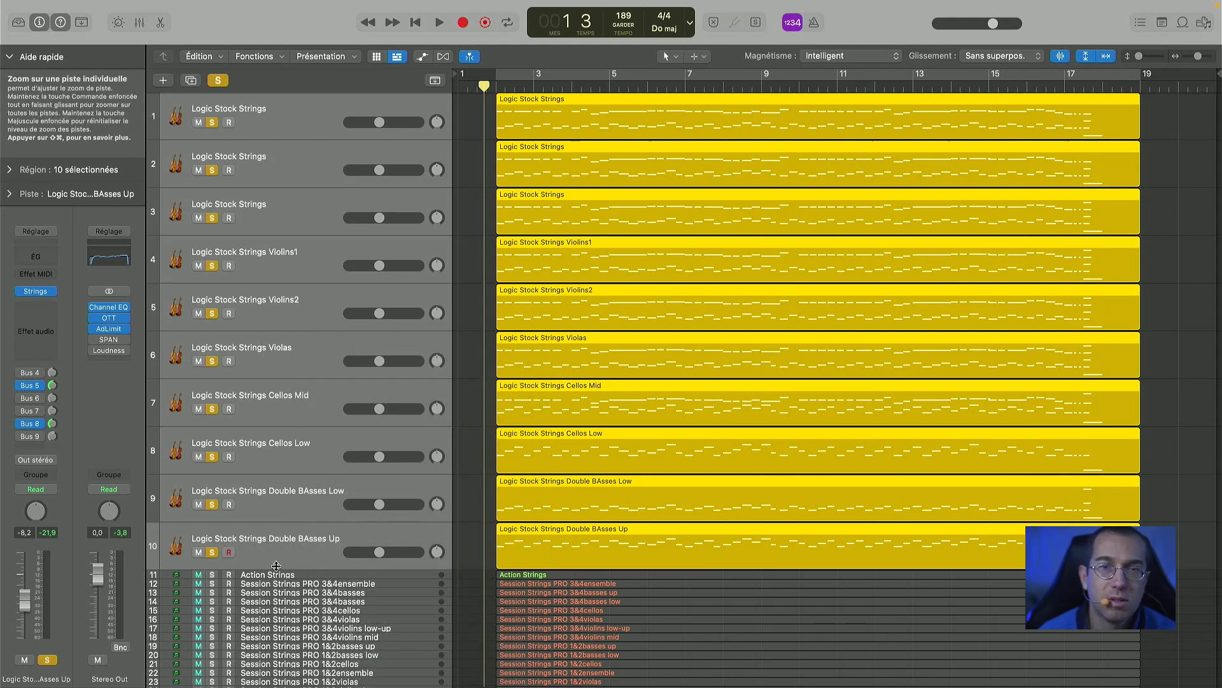
- Look over the other string library tracks below the stock strings, and play the ten soloed tracks from bar 2
left_click(497, 88)
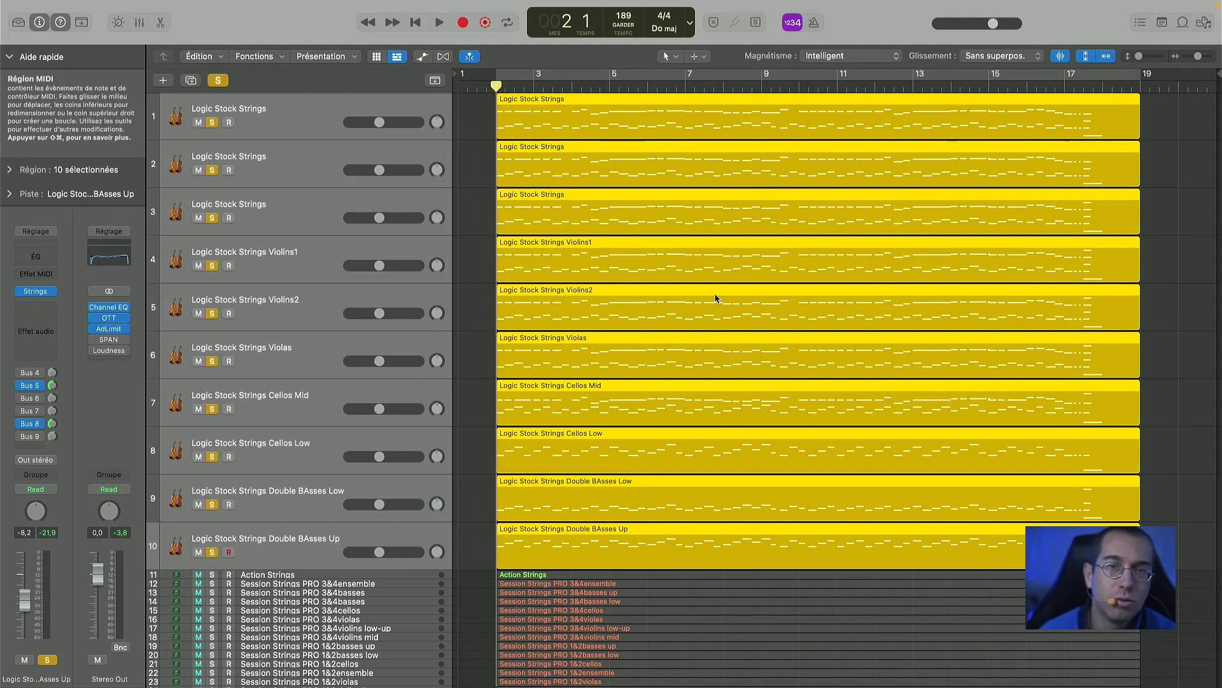
scroll(667, 458, "down", 10)
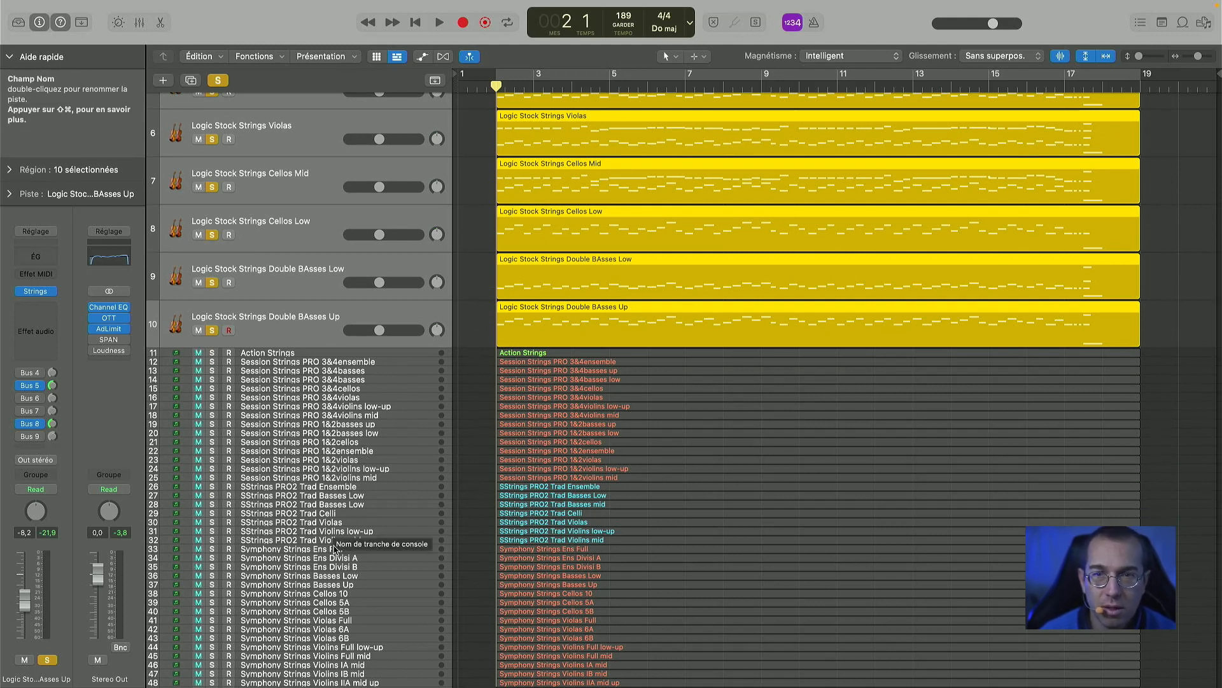
scroll(287, 535, "down", 2)
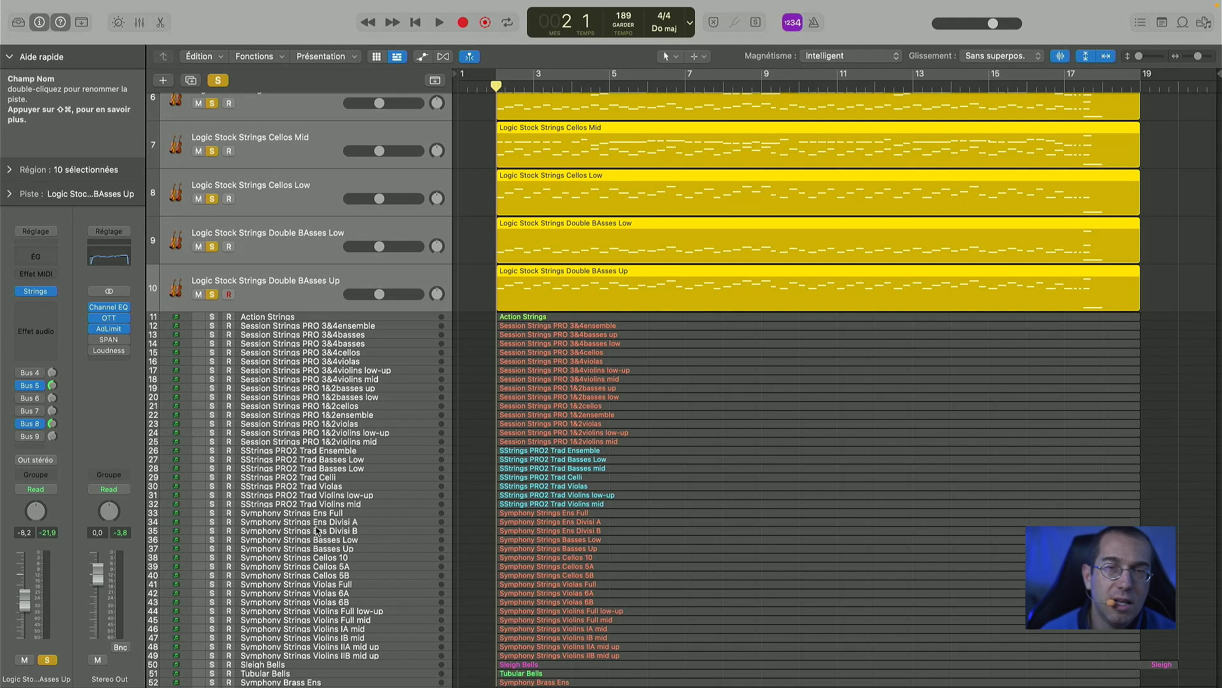
scroll(316, 531, "up", 10)
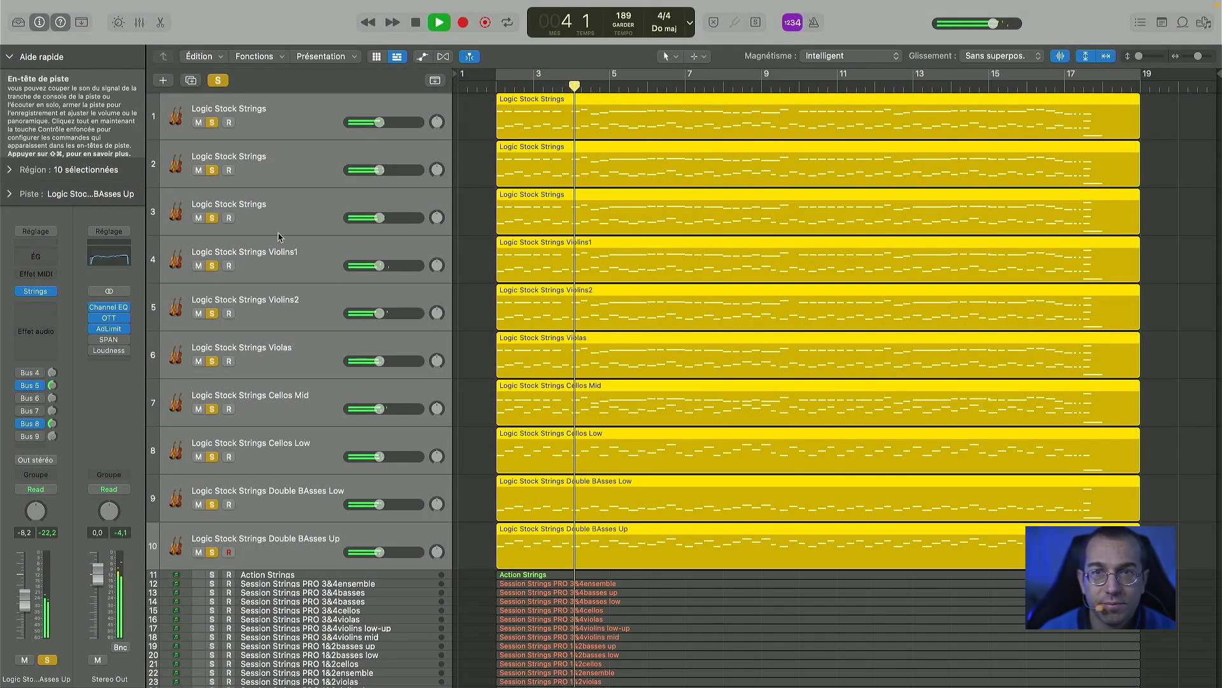
- Show the mixer during playback and examine the channel strips of the ten Logic Stock Strings tracks
key("x")
scroll(753, 460, "left", 20)
scroll(753, 459, "left", 5)
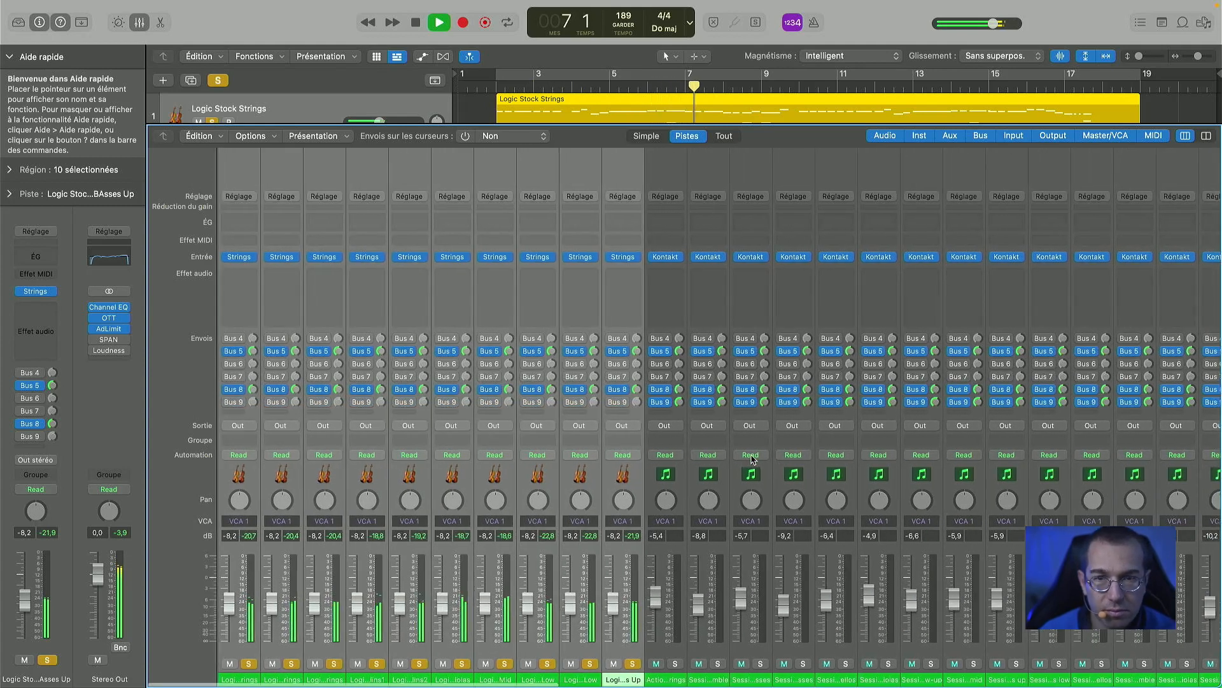